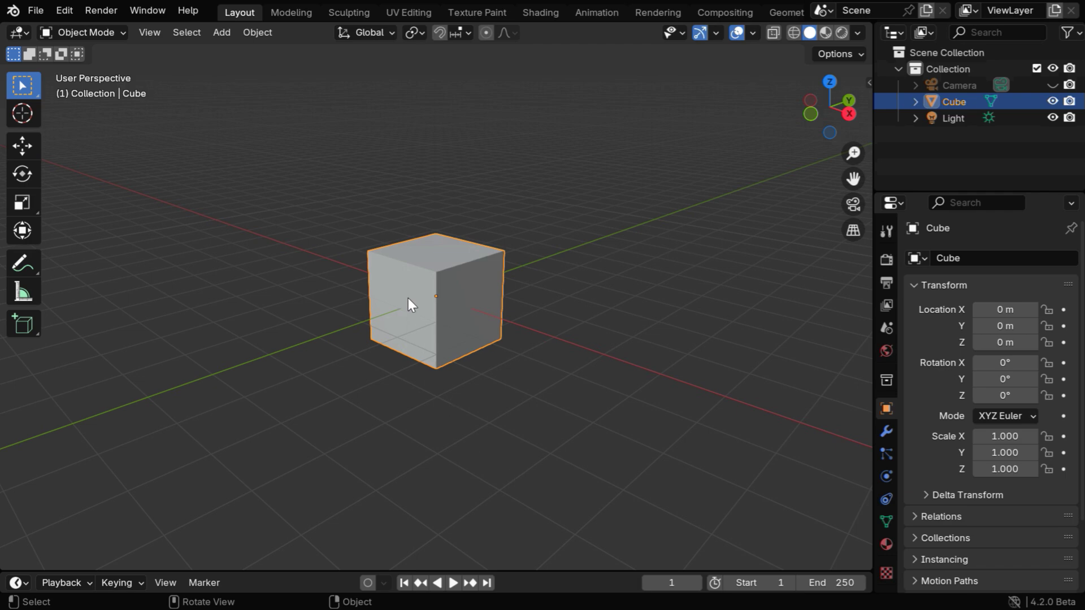
# Delete the default cube and add an icosphere at the origin.
pyautogui.press('x')
pyautogui.click(408, 298)
pyautogui.click(221, 32)
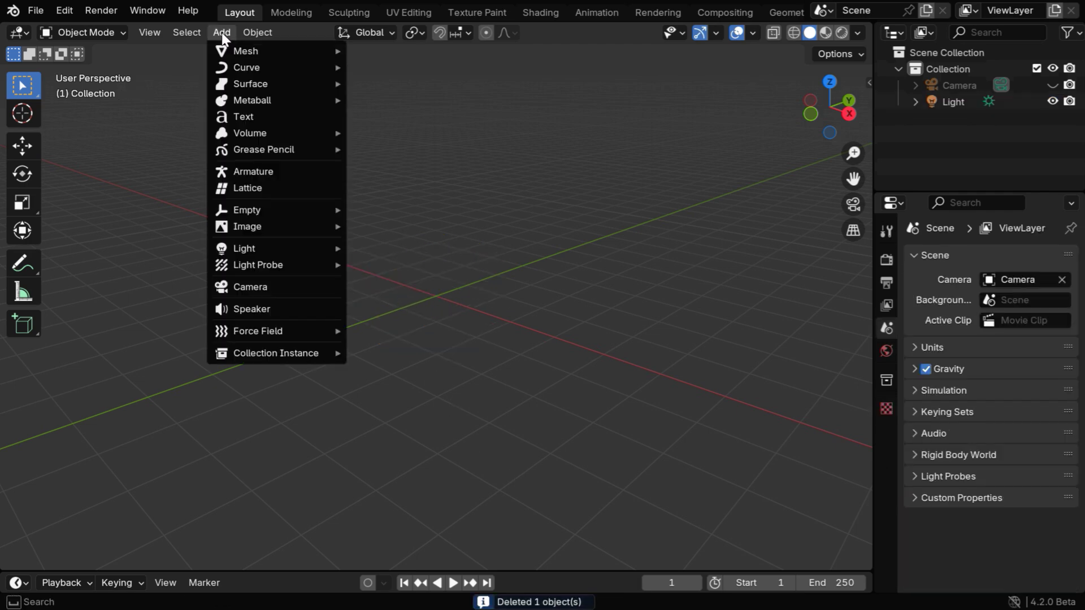
pyautogui.moveTo(243, 46)
pyautogui.click(390, 120)
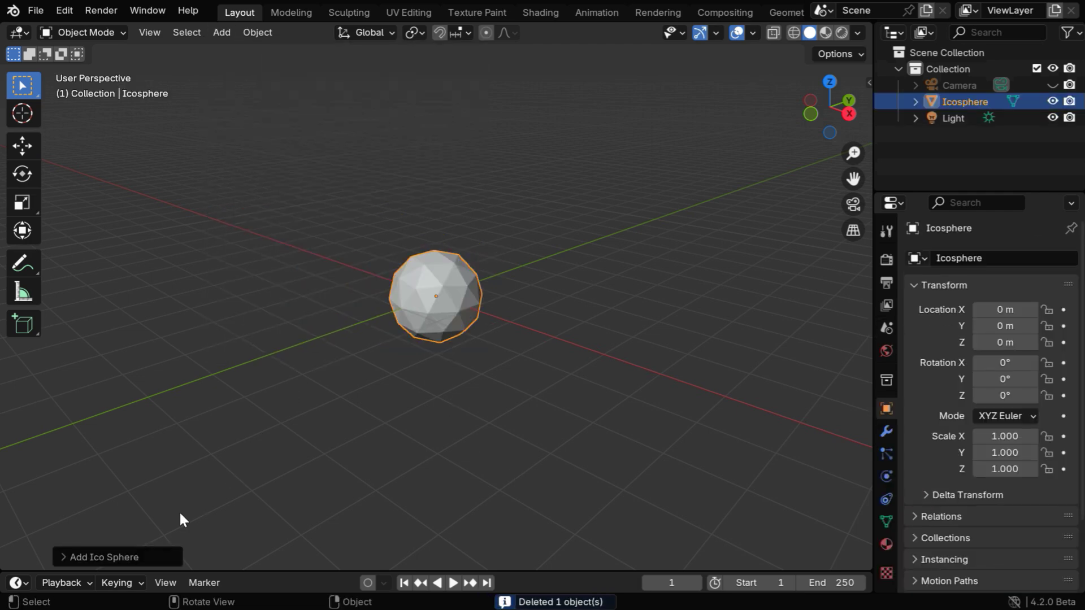
# Raise the icosphere's subdivisions to 4 and apply Shade Auto Smooth.
pyautogui.click(80, 559)
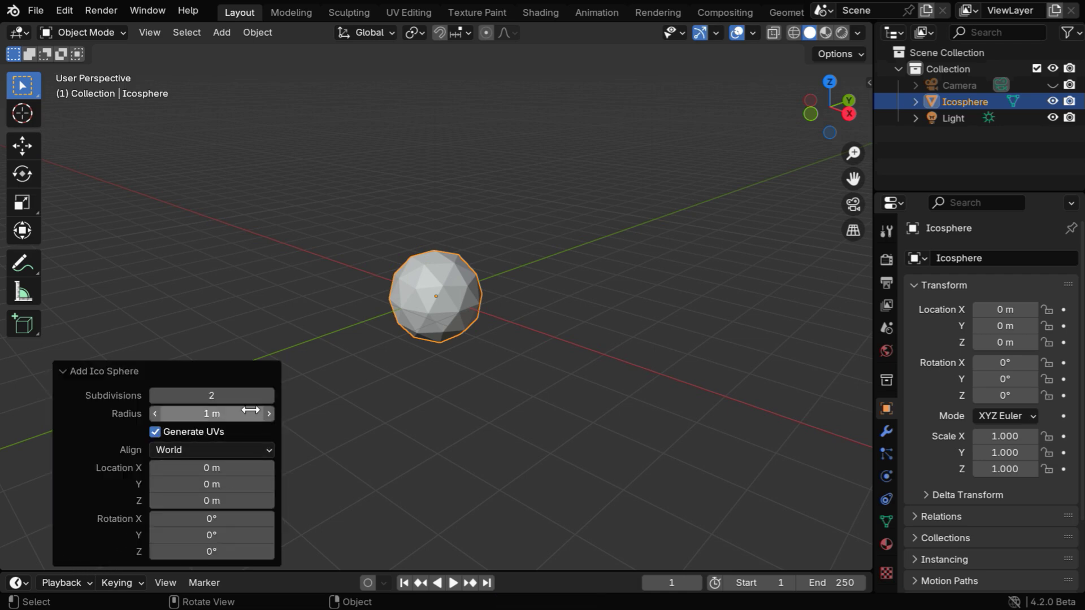
pyautogui.click(268, 395)
pyautogui.click(268, 396)
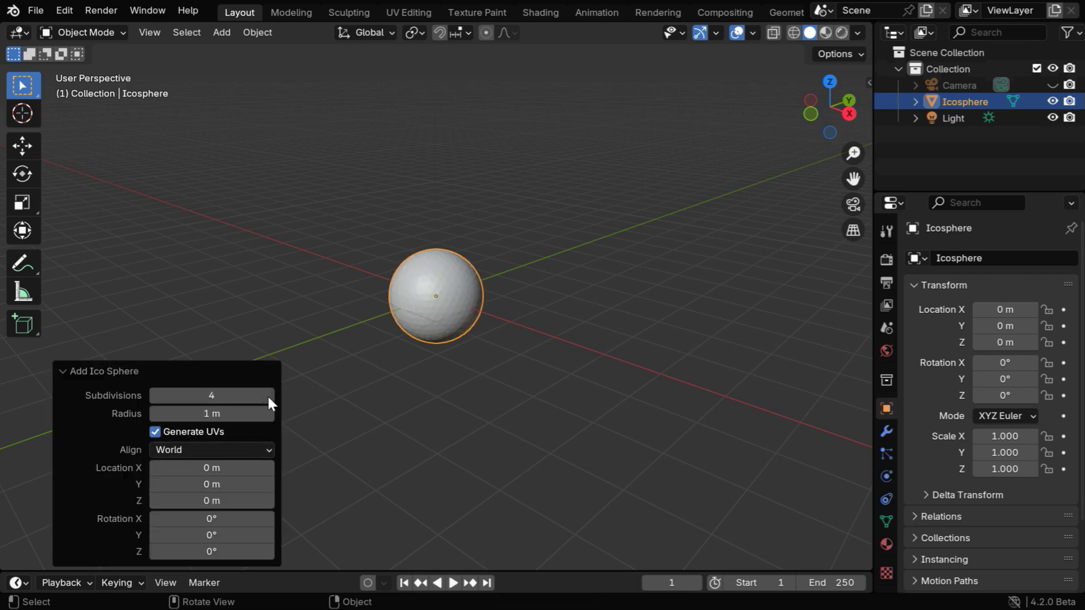
pyautogui.click(64, 372)
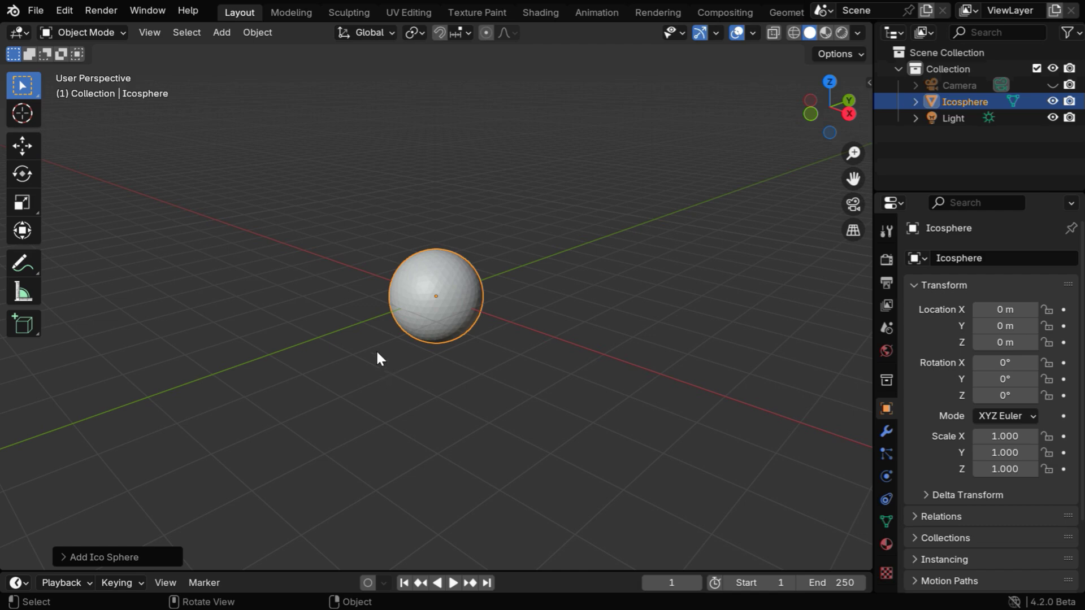
pyautogui.click(264, 32)
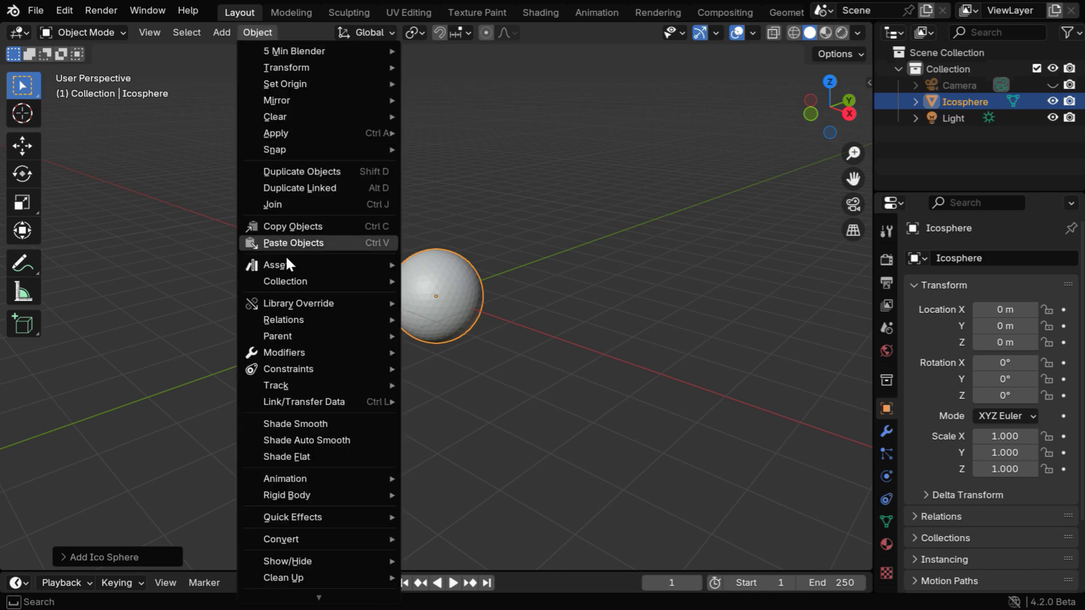
pyautogui.click(309, 441)
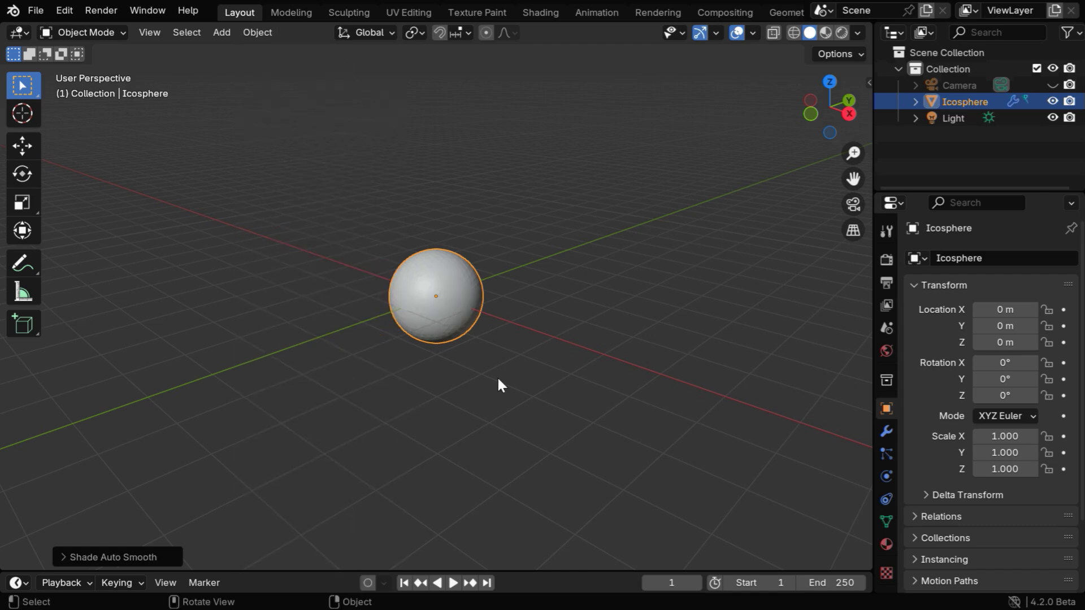
# Move the sphere to Location X -1 m and Y -1 m.
pyautogui.moveTo(497, 419); pyautogui.dragTo(441, 362, button='middle')
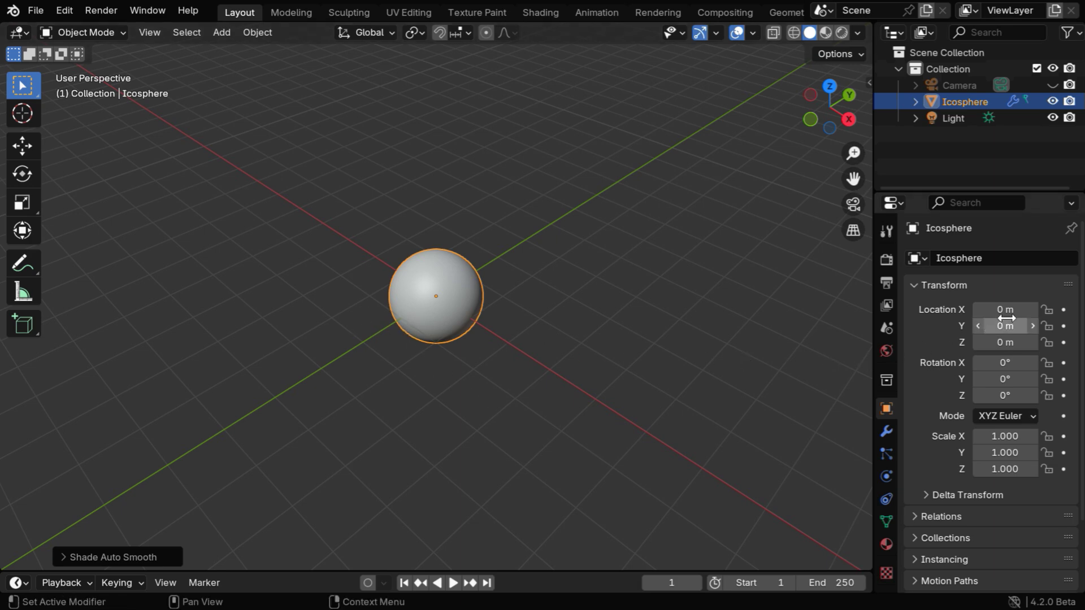
pyautogui.moveTo(1006, 310); pyautogui.dragTo(1005, 327)
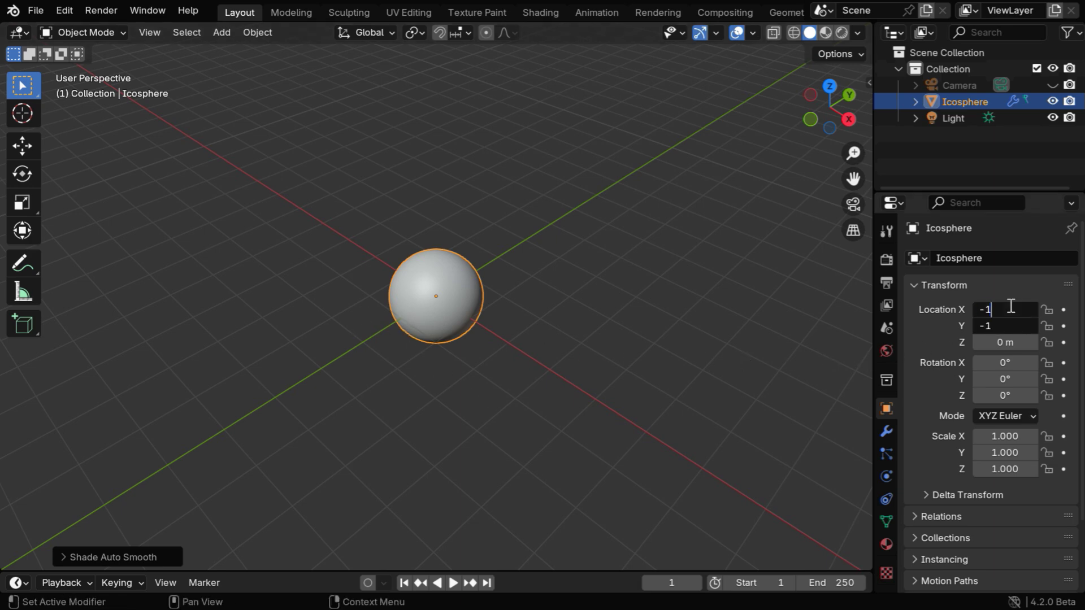
pyautogui.write('-1')
pyautogui.press('Return')
pyautogui.moveTo(439, 320); pyautogui.dragTo(453, 347, button='middle')
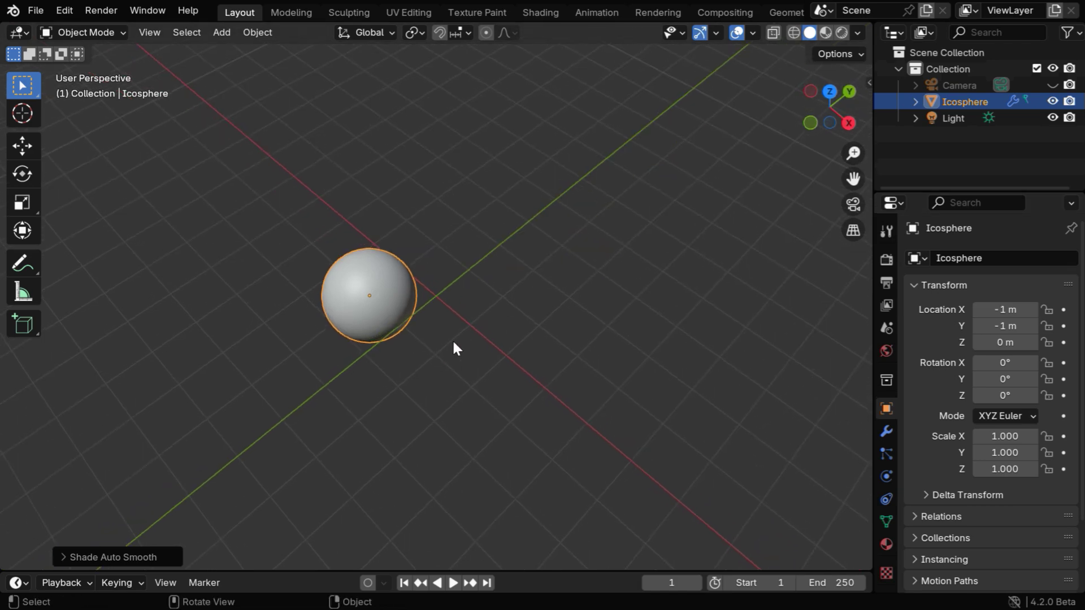
# Duplicate the sphere and place the copy at X 1 m.
pyautogui.hotkey('shift', 'd')
pyautogui.press('x')
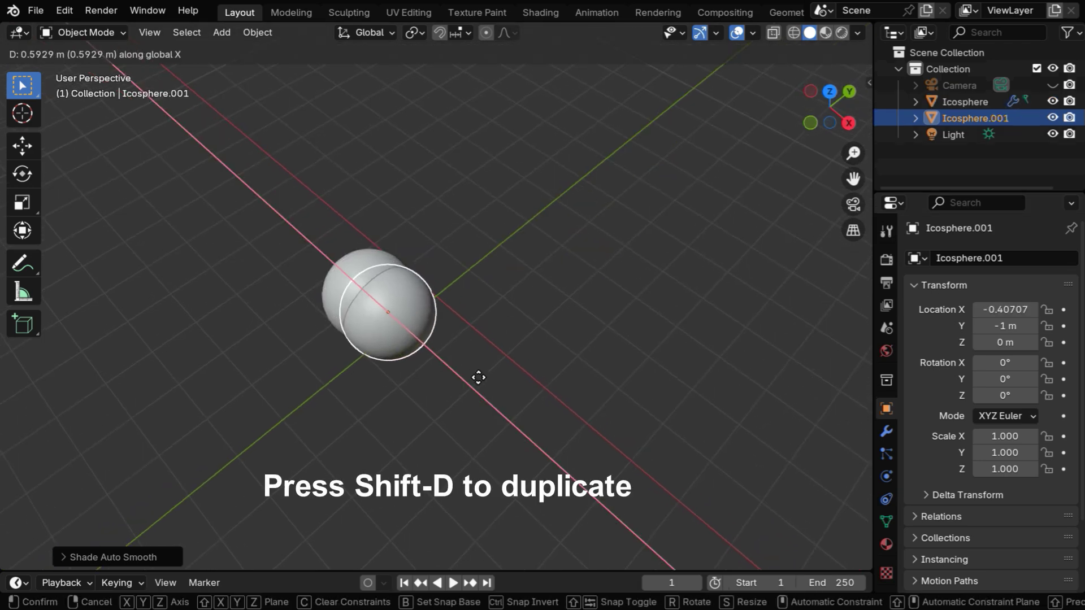
pyautogui.click(513, 411)
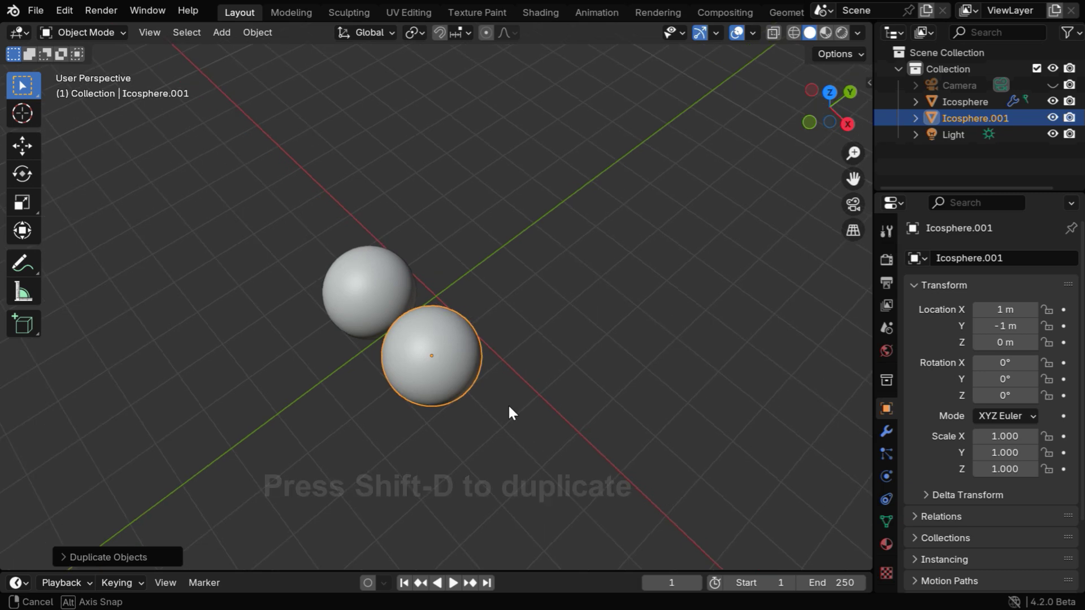
pyautogui.moveTo(508, 407); pyautogui.dragTo(468, 396, button='middle')
# Duplicate both spheres 2 m along Y to complete the square.
pyautogui.moveTo(331, 262); pyautogui.dragTo(430, 358)
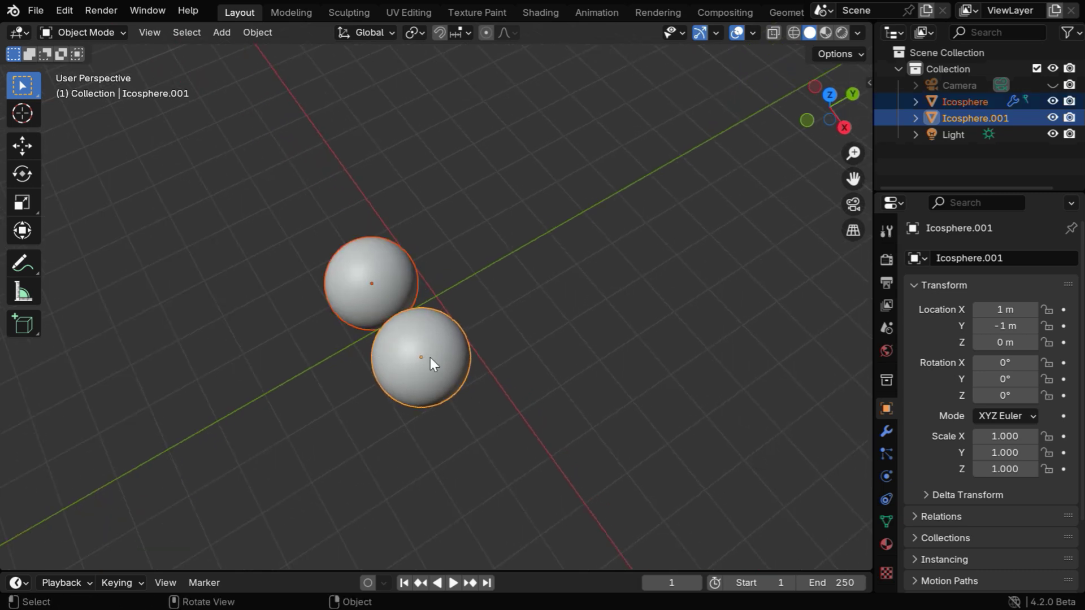
pyautogui.hotkey('shift', 'd')
pyautogui.write('y')
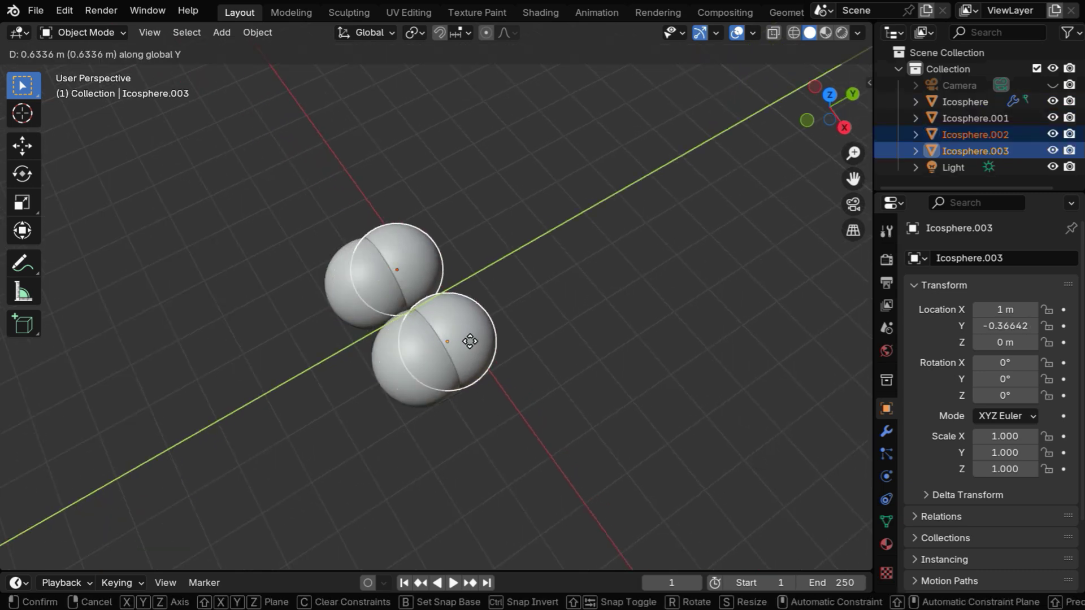
pyautogui.write('2')
pyautogui.press('Return')
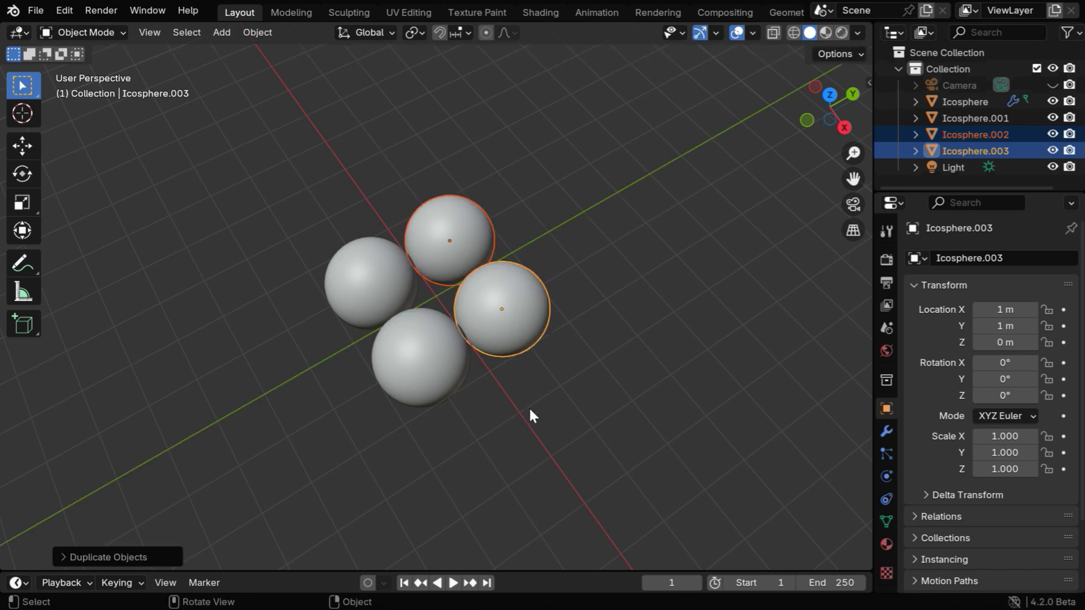
pyautogui.click(485, 433)
pyautogui.moveTo(486, 433); pyautogui.dragTo(538, 391, button='middle')
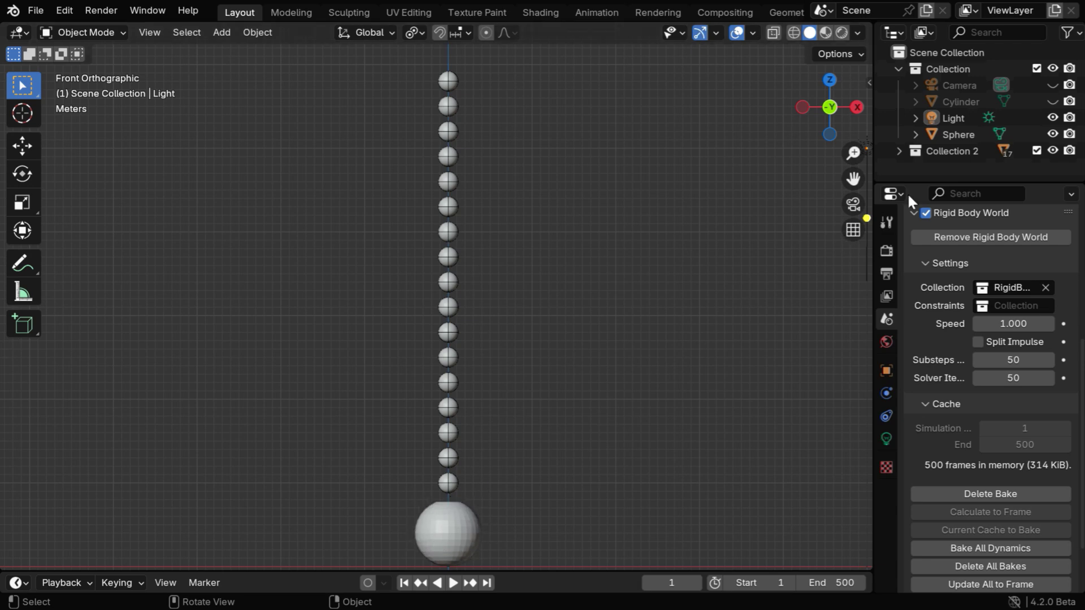
# Unhide the Cylinder in the Outliner so it stands on the large sphere.
pyautogui.click(1051, 102)
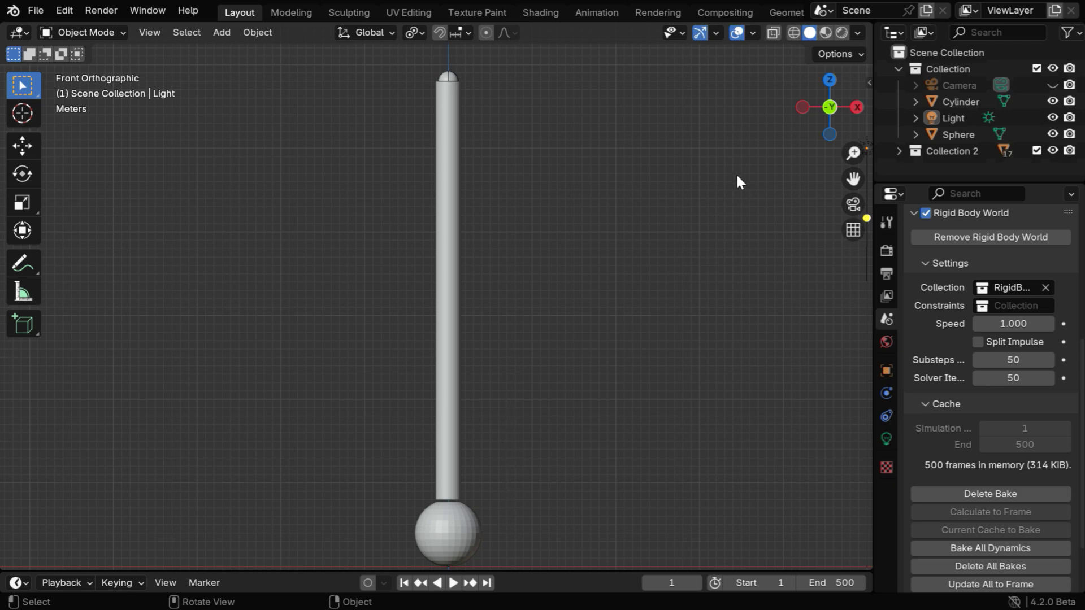
# Switch to wireframe shading and play the ball drop until frame 500.
pyautogui.click(794, 33)
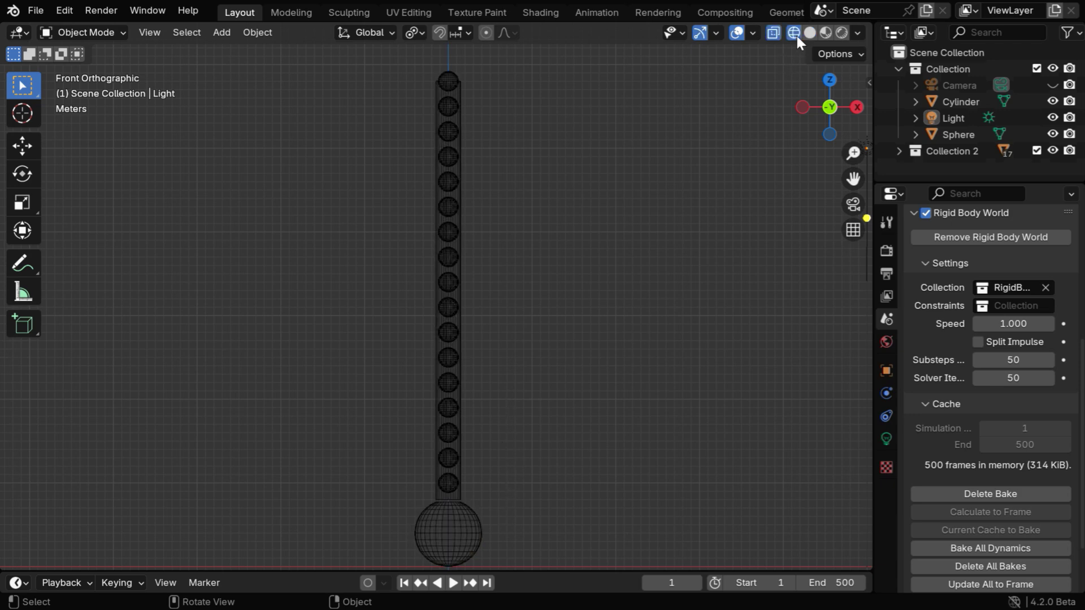
pyautogui.click(452, 582)
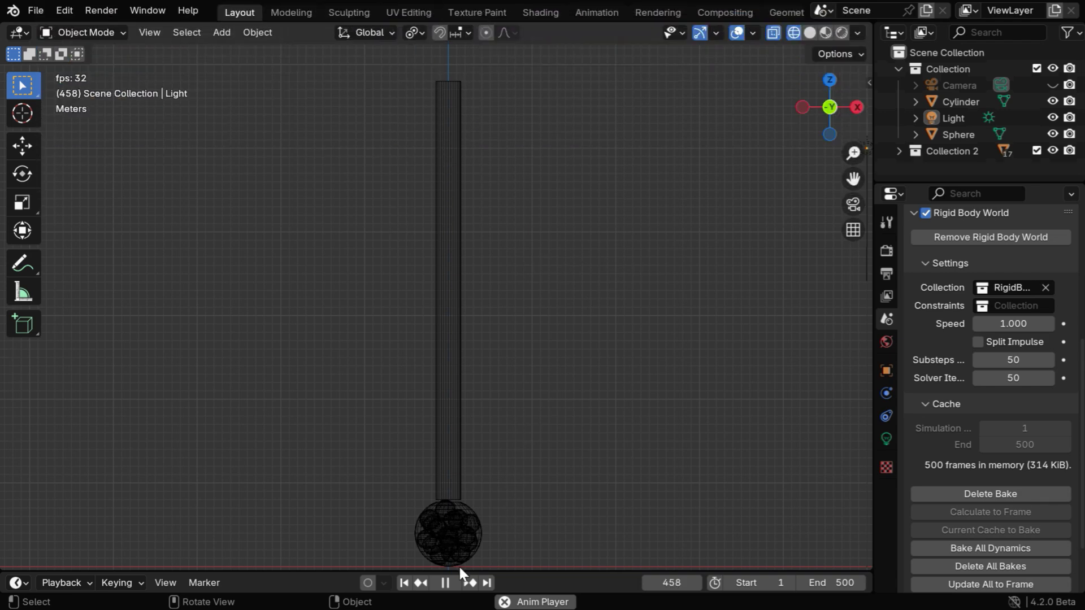
pyautogui.click(445, 582)
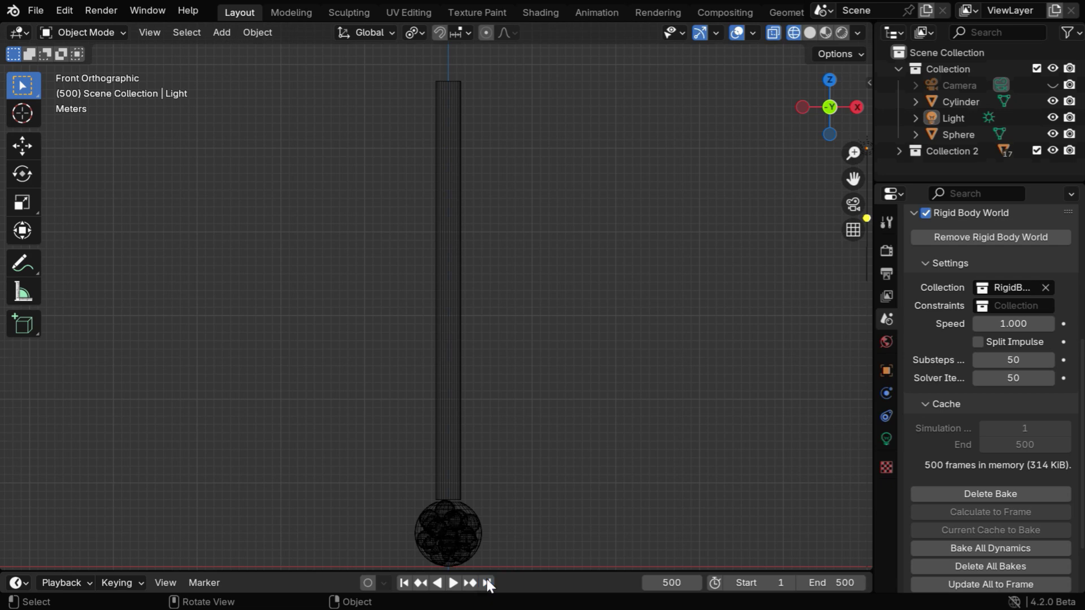
# Return to solid shading, hide the cylinder and big sphere, and frame the ball cluster.
pyautogui.click(810, 32)
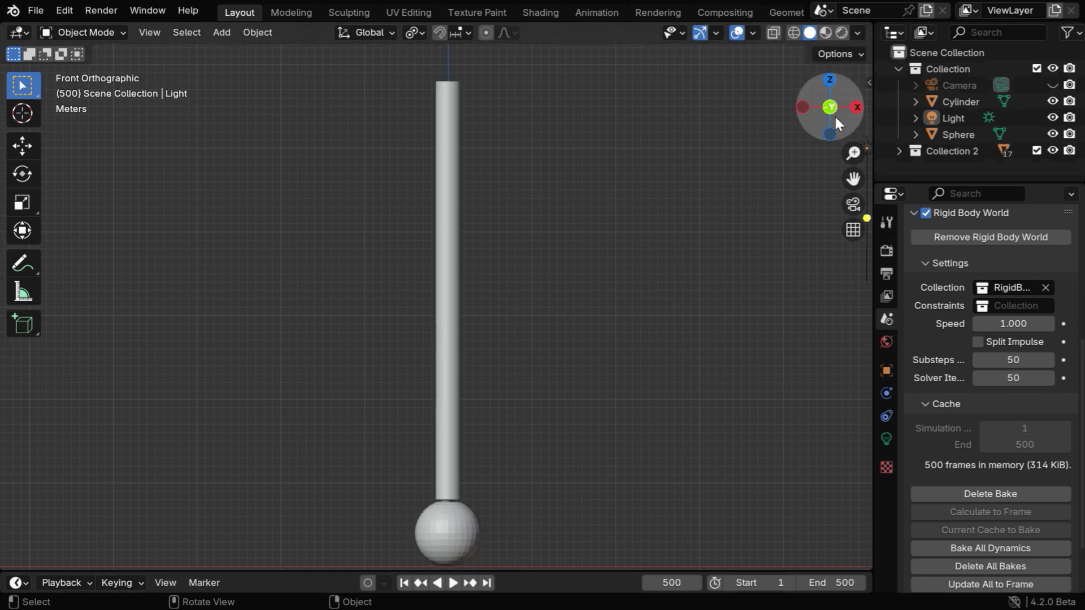
pyautogui.click(1052, 102)
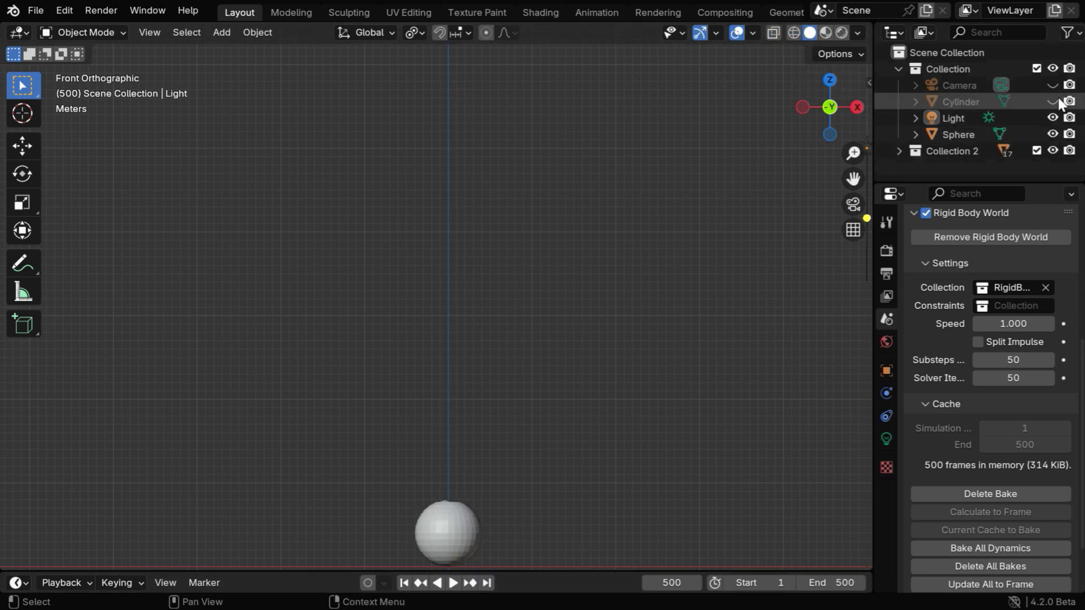
pyautogui.click(1053, 134)
pyautogui.moveTo(402, 482); pyautogui.dragTo(494, 566)
pyautogui.press('KP_Decimal')
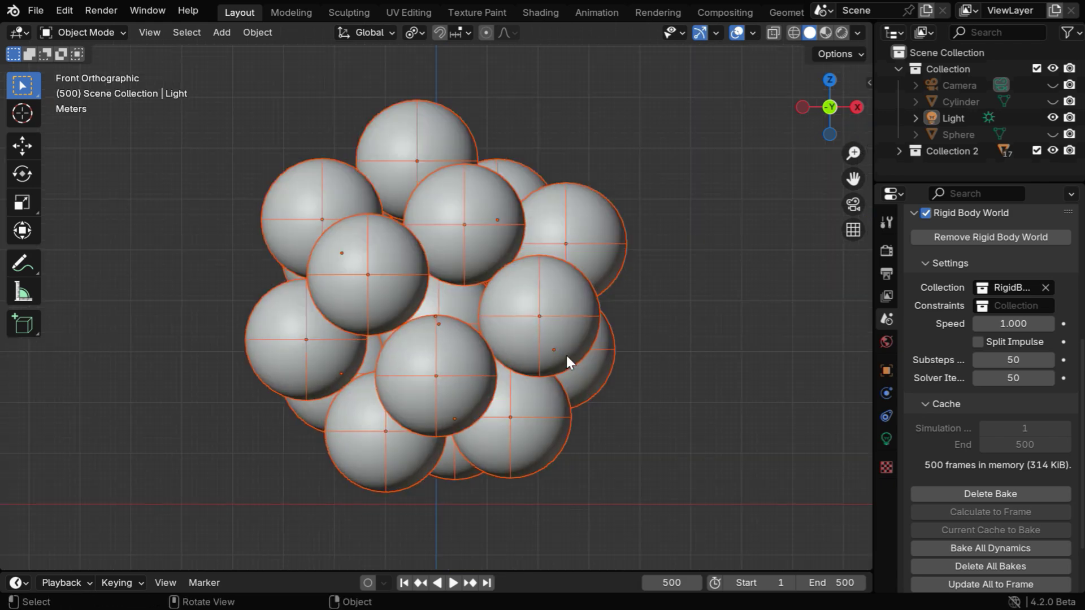
pyautogui.keyDown('ctrl'); pyautogui.moveTo(565, 354); pyautogui.dragTo(544, 444, button='middle'); pyautogui.keyUp('ctrl')
pyautogui.click(567, 401)
# Select all cluster spheres and apply their simulated positions.
pyautogui.click(368, 312)
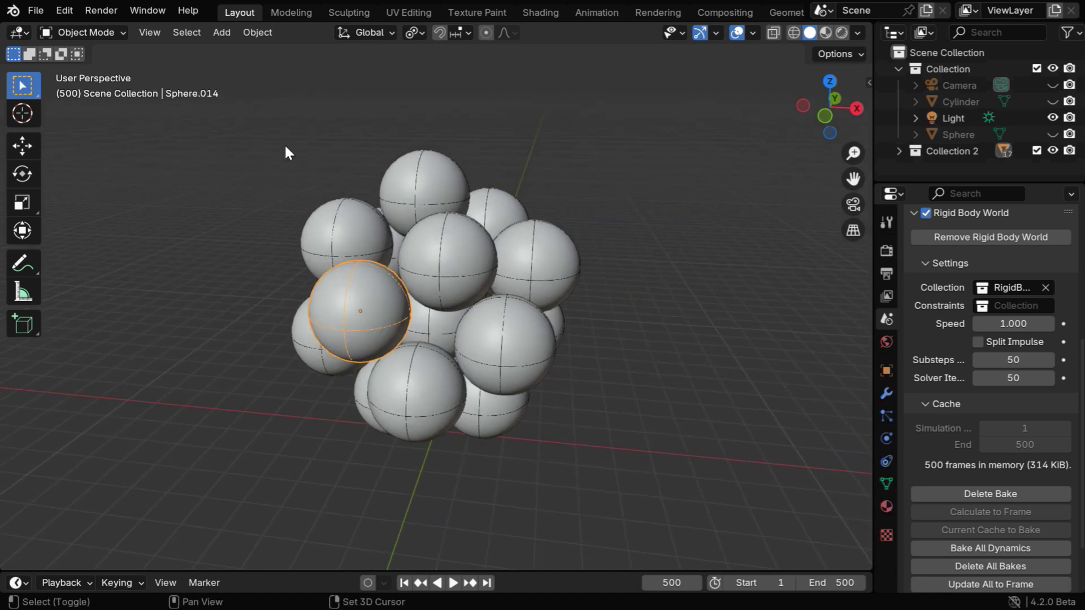
pyautogui.keyDown('shift'); pyautogui.moveTo(249, 111); pyautogui.dragTo(600, 468); pyautogui.keyUp('shift')
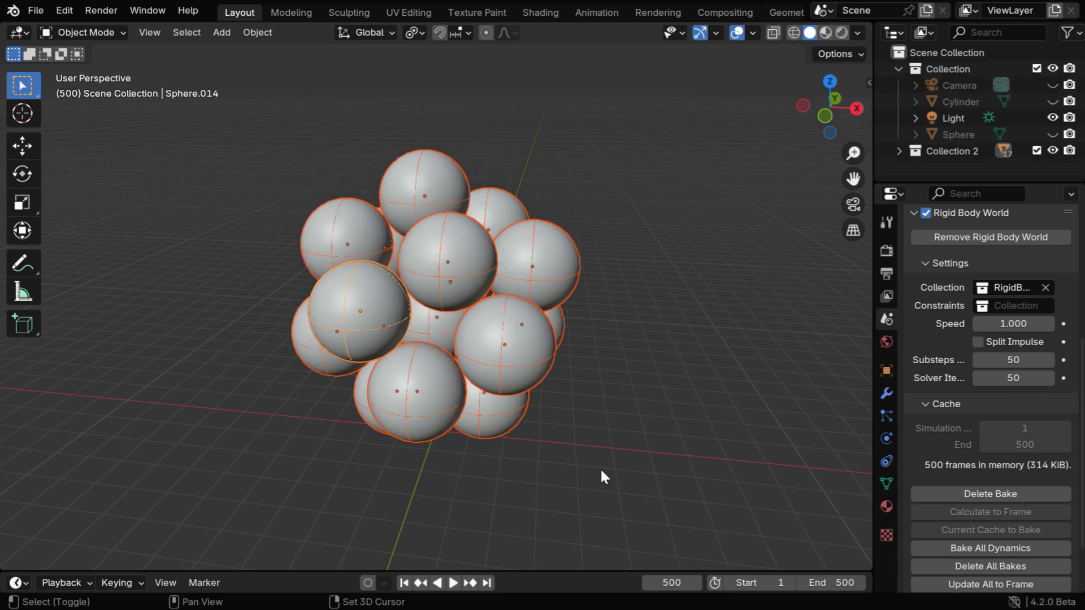
pyautogui.click(255, 32)
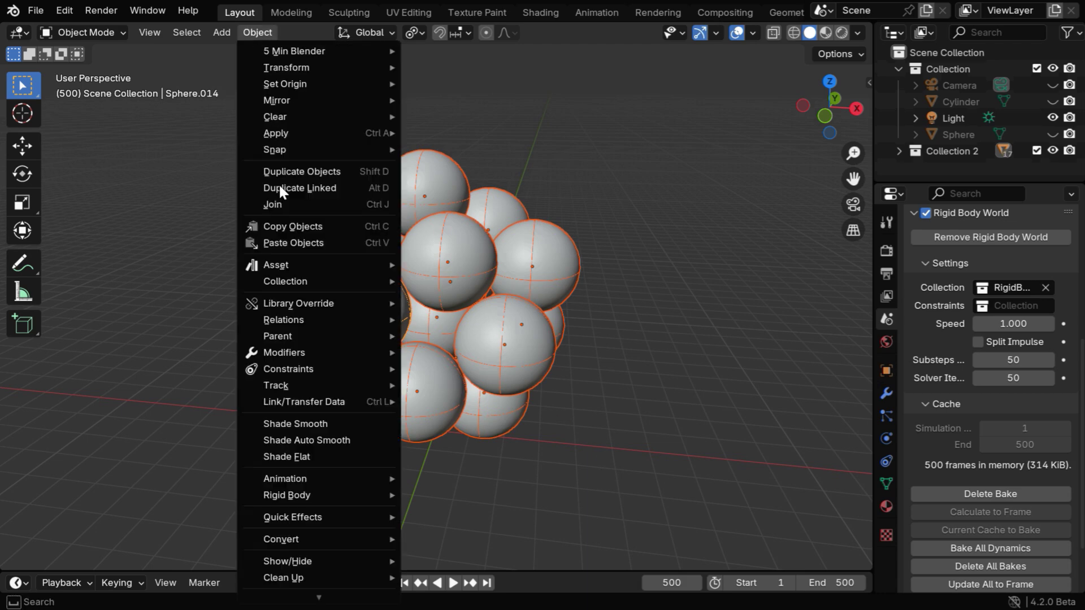
pyautogui.moveTo(326, 496)
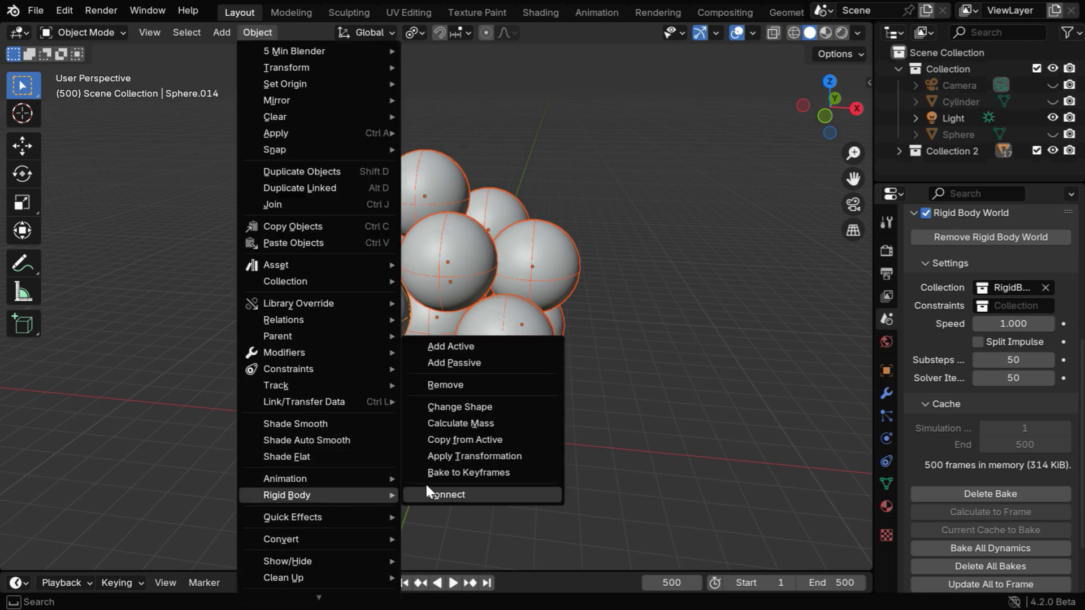
pyautogui.click(504, 457)
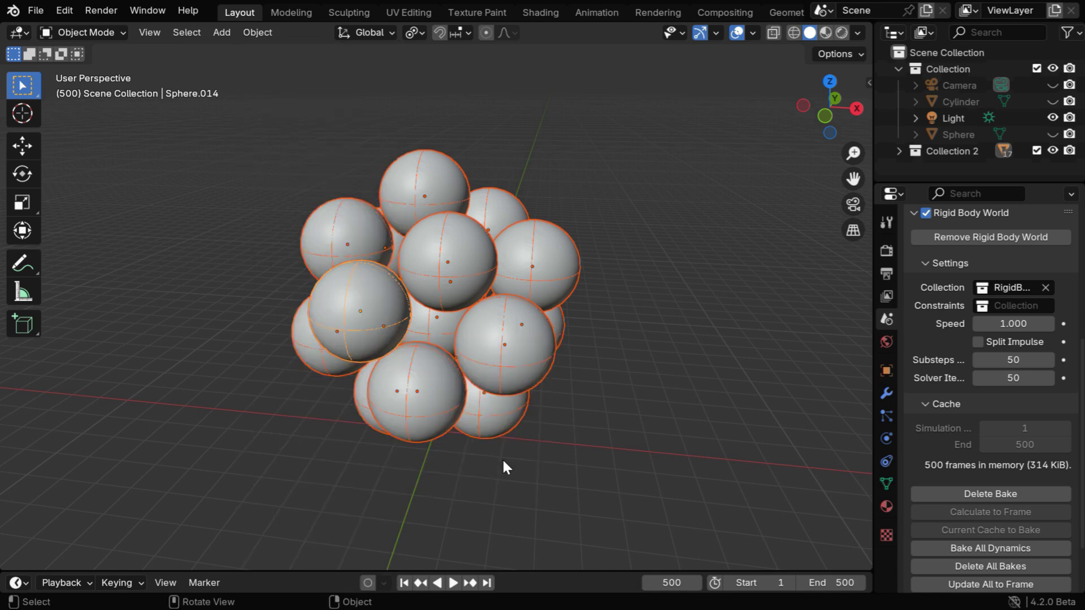
# Remove rigid body physics from the selected spheres.
pyautogui.click(257, 33)
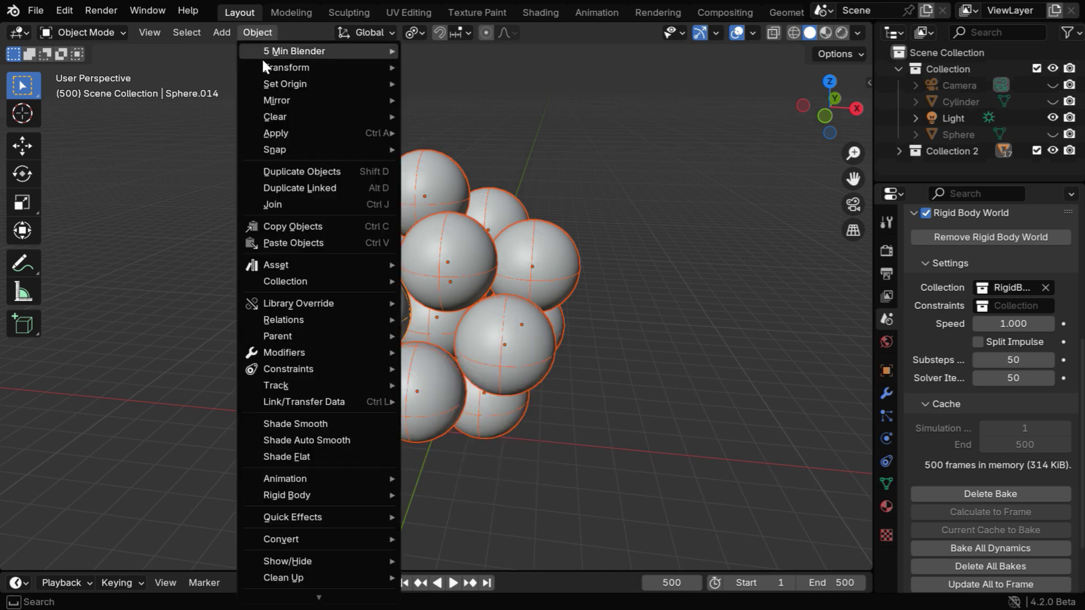
pyautogui.moveTo(366, 495)
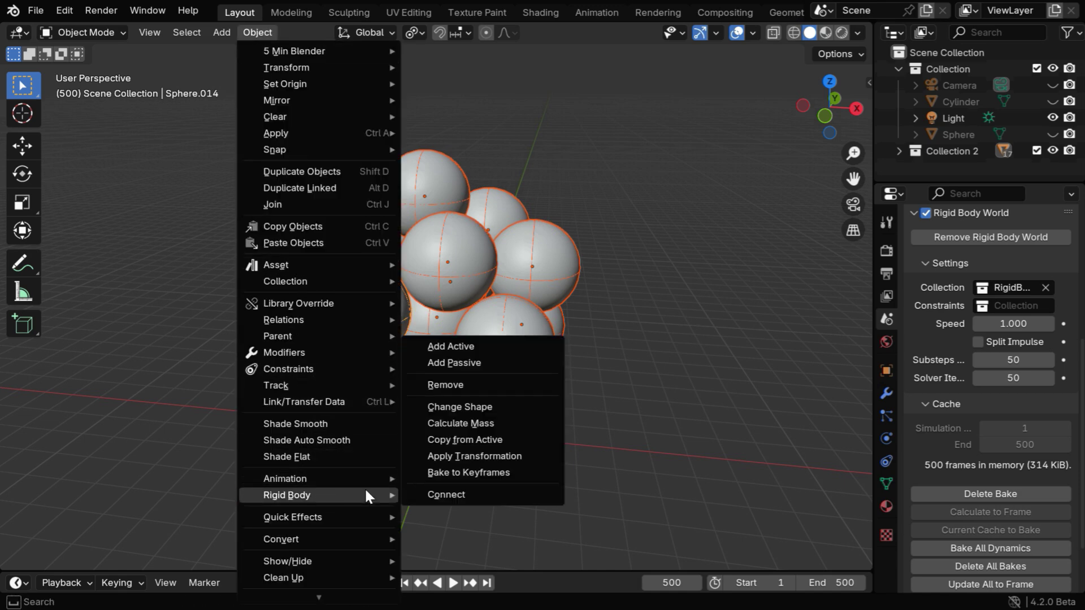
pyautogui.click(455, 384)
# Go back to frame 1 and switch the viewport to rendered shading.
pyautogui.click(532, 487)
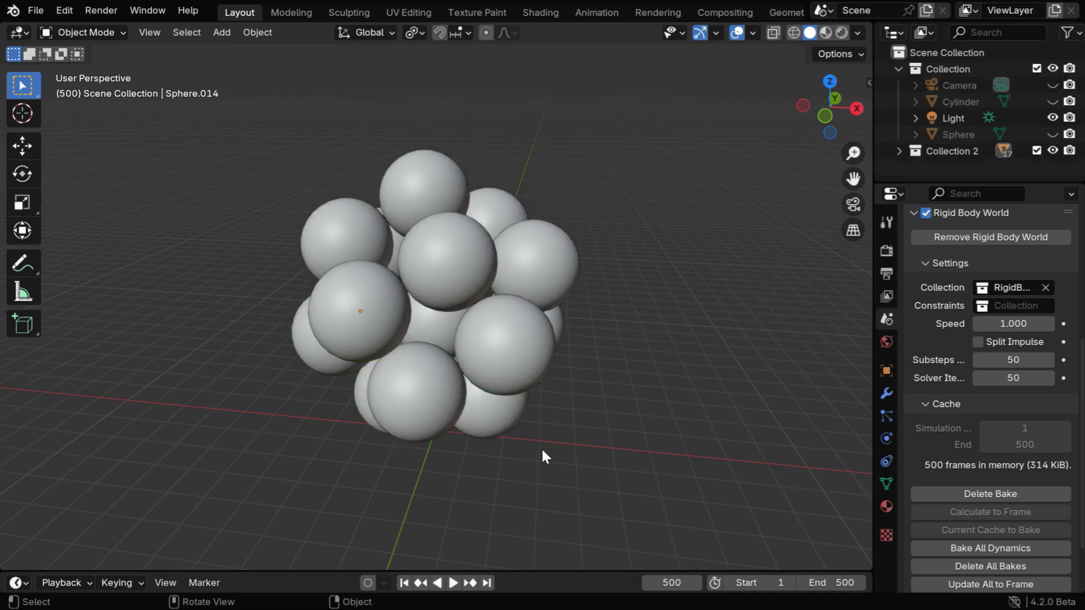
pyautogui.moveTo(547, 464)
pyautogui.mouseDown(button='middle')
pyautogui.moveTo(569, 453)
pyautogui.moveTo(556, 458)
pyautogui.mouseUp(button='middle')
pyautogui.click(405, 584)
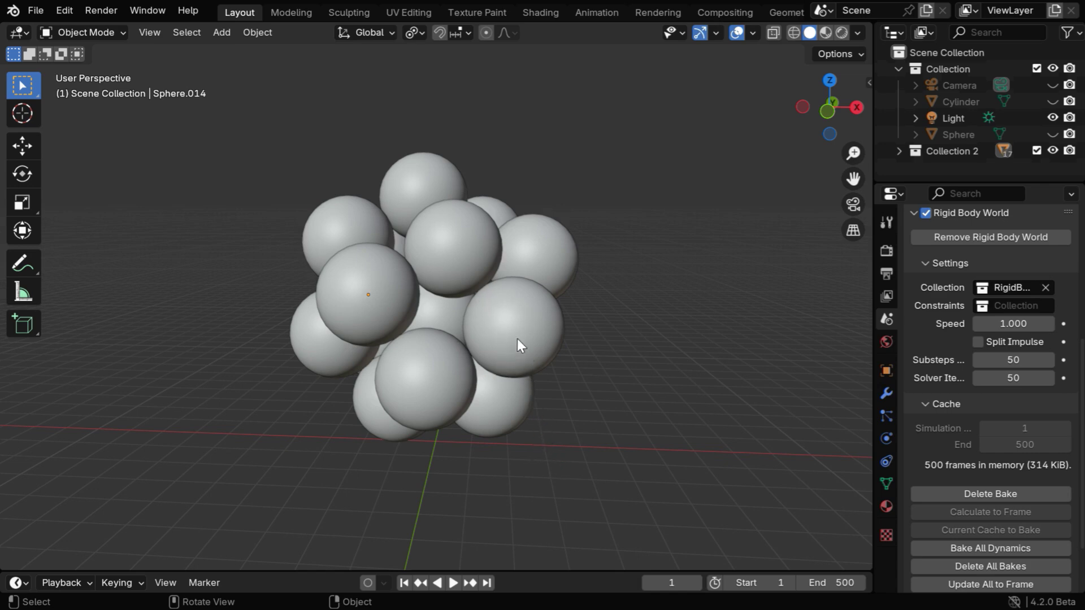
pyautogui.click(842, 32)
# Give the upper middle sphere a new red material.
pyautogui.click(452, 242)
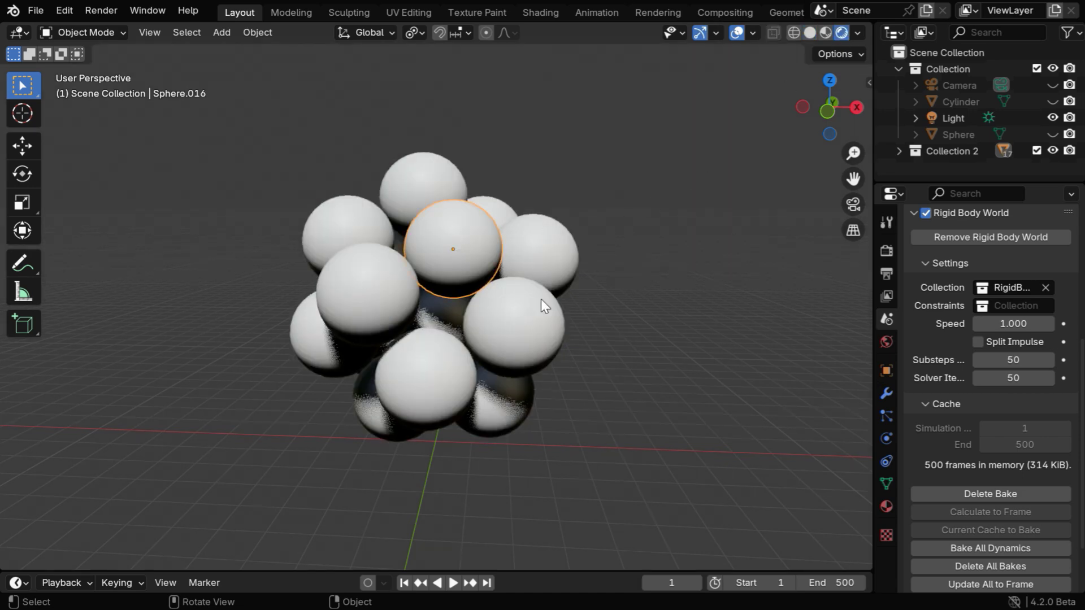
pyautogui.click(886, 505)
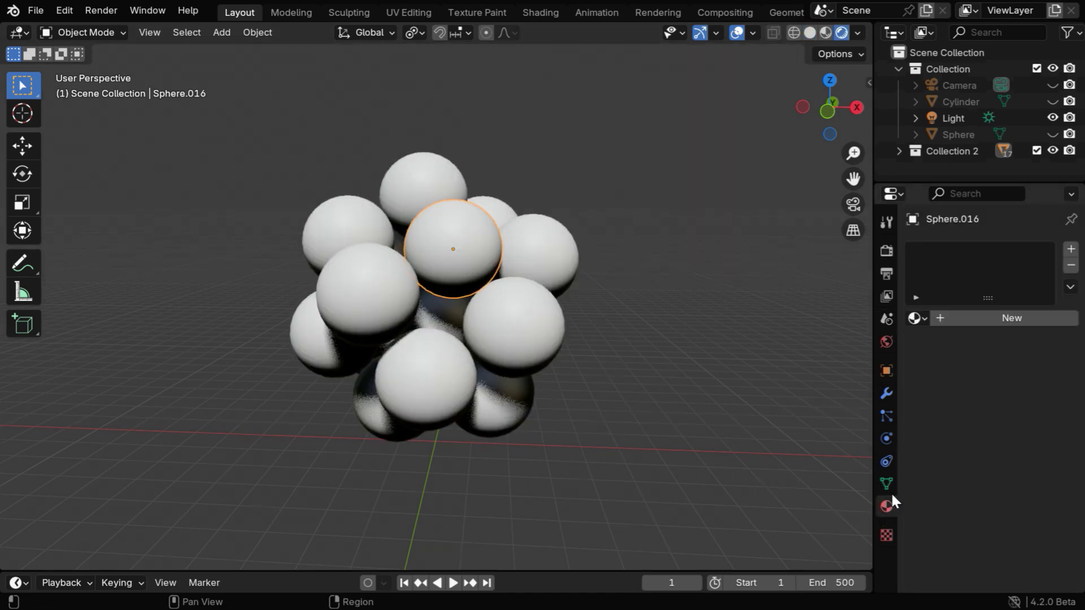
pyautogui.click(1011, 318)
pyautogui.click(1028, 420)
pyautogui.click(1061, 254)
# Give the left sphere a new slightly darkened green material, Material.001.
pyautogui.click(368, 294)
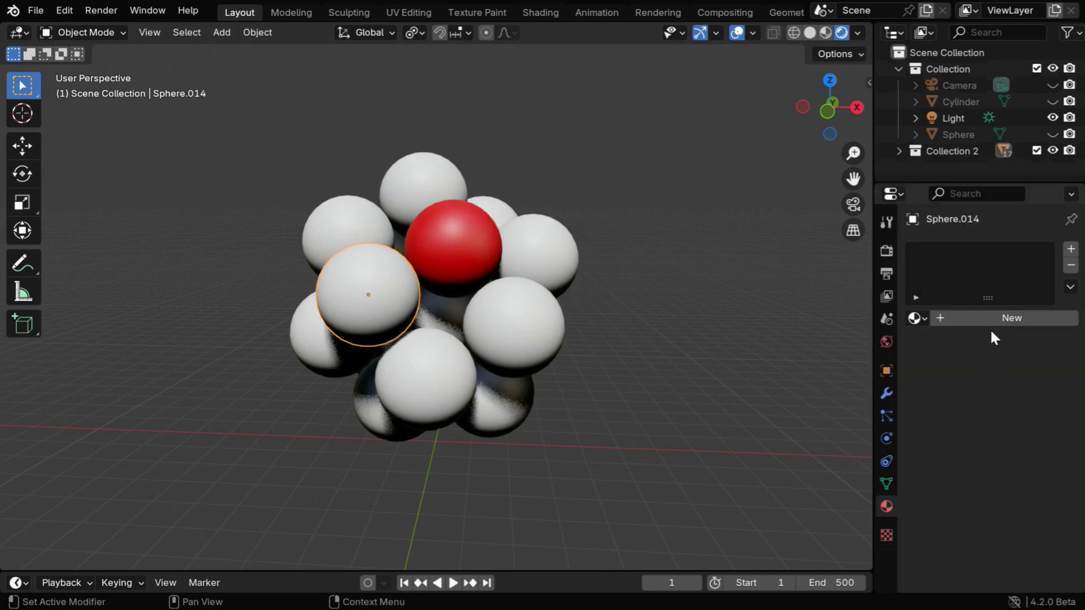
pyautogui.click(988, 334)
pyautogui.click(1020, 420)
pyautogui.click(887, 194)
pyautogui.moveTo(991, 379); pyautogui.dragTo(938, 379)
# Assign the existing green Material.001 and red Material to further spheres.
pyautogui.moveTo(586, 396); pyautogui.dragTo(519, 366, button='middle')
pyautogui.click(519, 366)
pyautogui.click(918, 318)
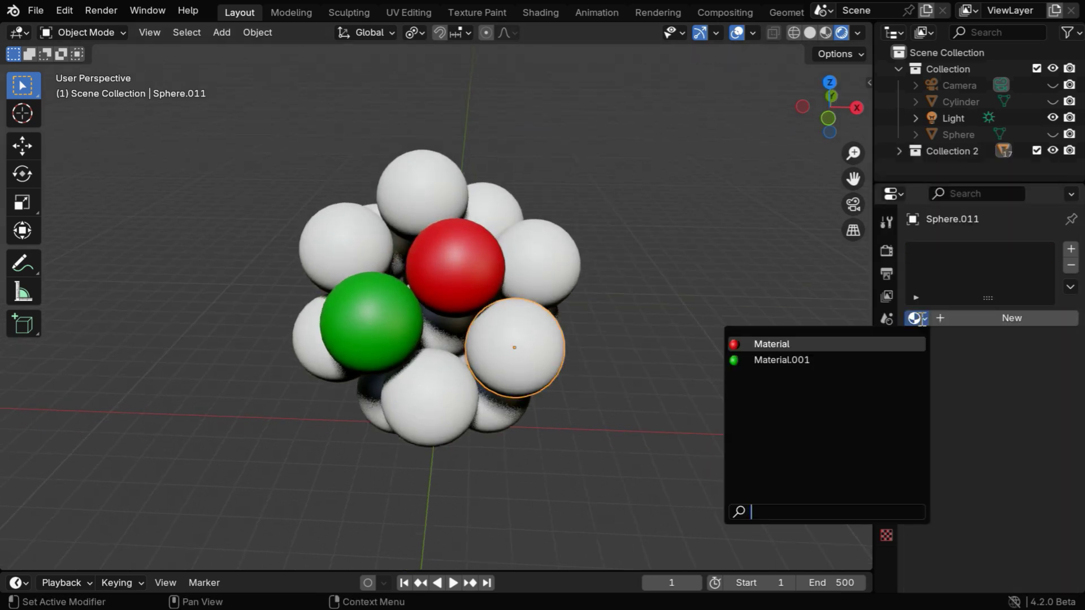
pyautogui.click(763, 358)
pyautogui.click(347, 249)
pyautogui.click(917, 318)
pyautogui.click(763, 342)
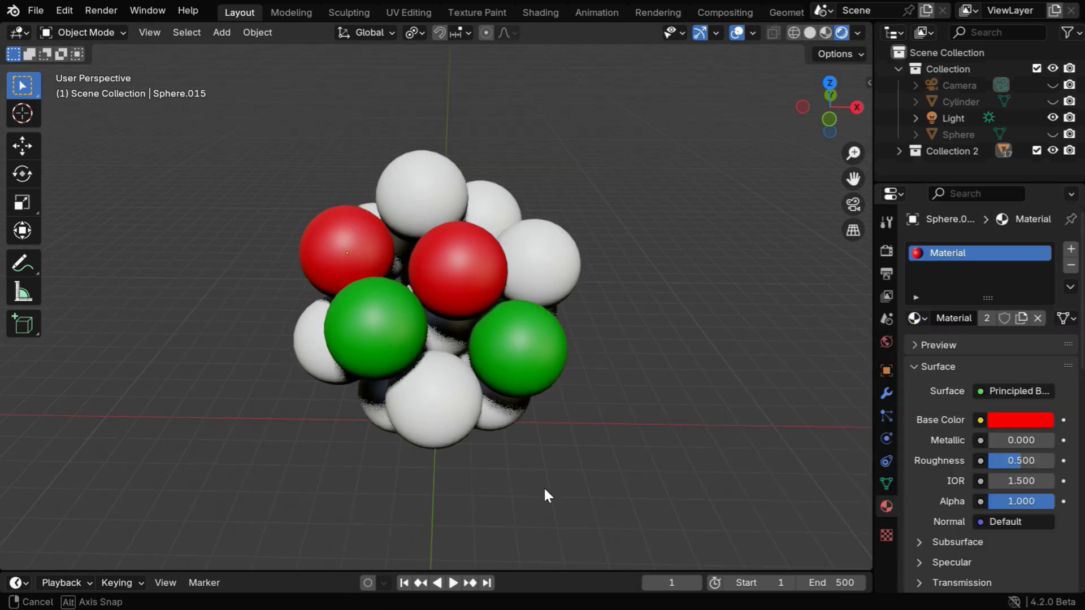
pyautogui.moveTo(545, 496); pyautogui.dragTo(495, 380, button='middle')
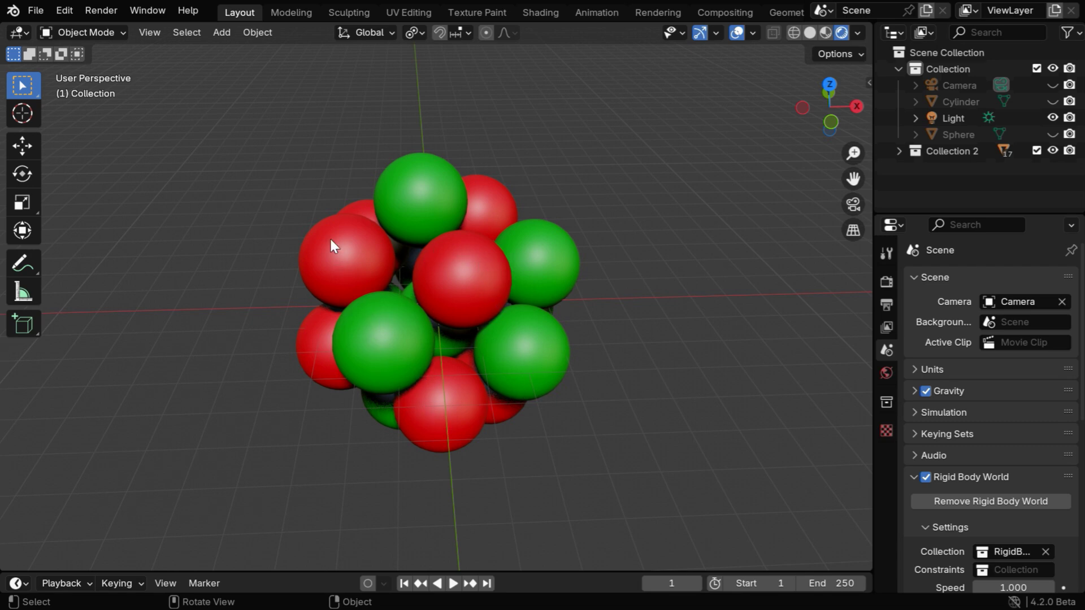
pyautogui.click(221, 32)
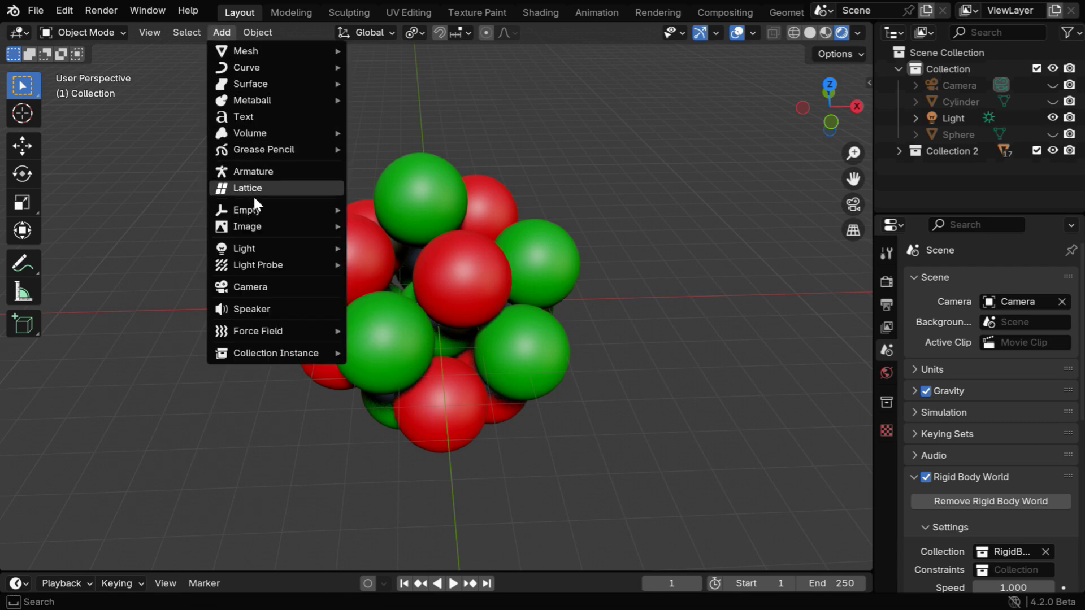
# Add a sphere-shaped empty at the origin and scale it to 5 on all axes.
pyautogui.moveTo(256, 208)
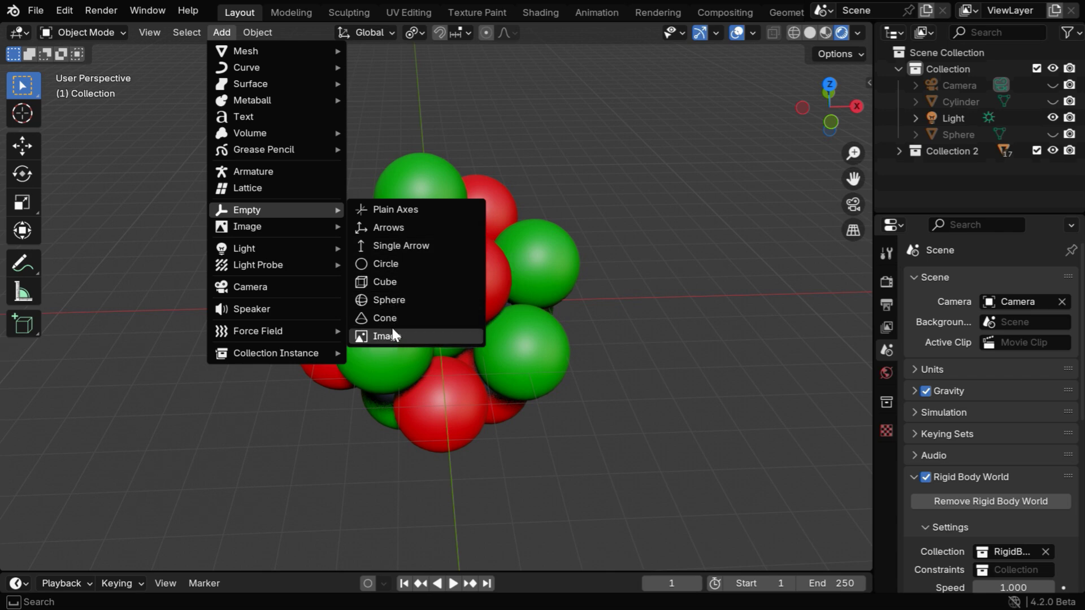
pyautogui.click(423, 300)
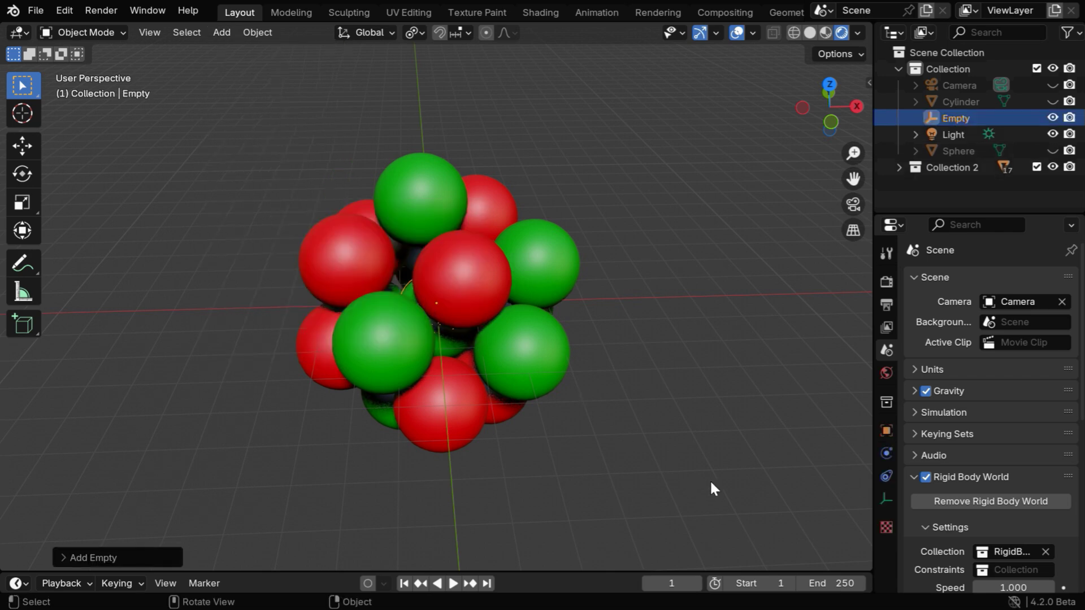
pyautogui.click(886, 430)
pyautogui.moveTo(1017, 457)
pyautogui.mouseDown()
pyautogui.moveTo(1017, 490)
pyautogui.moveTo(1017, 456)
pyautogui.mouseUp()
pyautogui.press('Return')
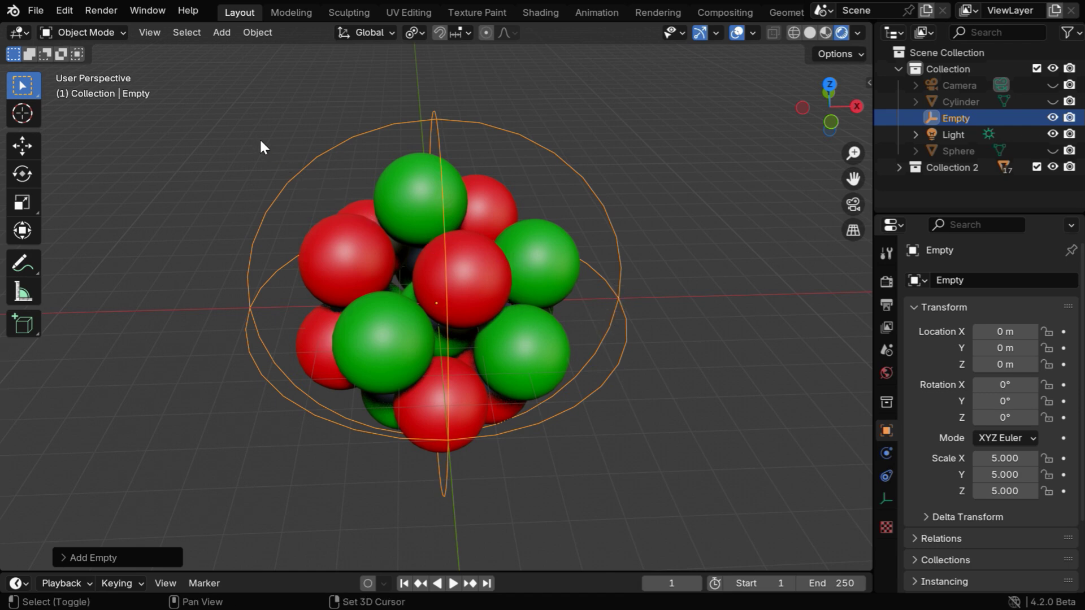
# Parent all nucleus spheres to the empty with Object (Keep Transform).
pyautogui.moveTo(257, 136); pyautogui.dragTo(638, 464)
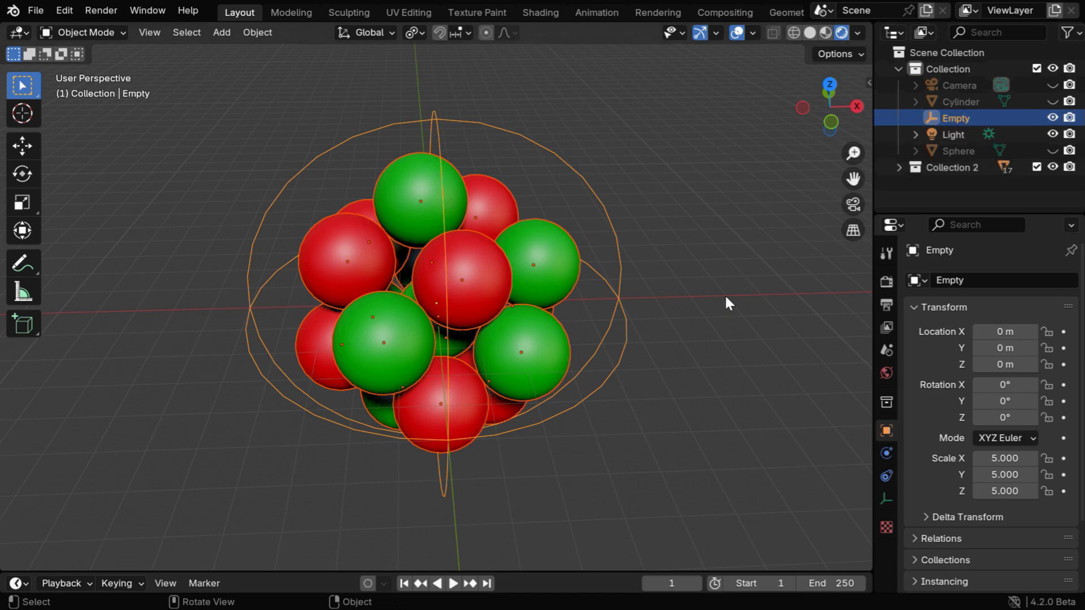
pyautogui.hotkey('ctrl', 'p')
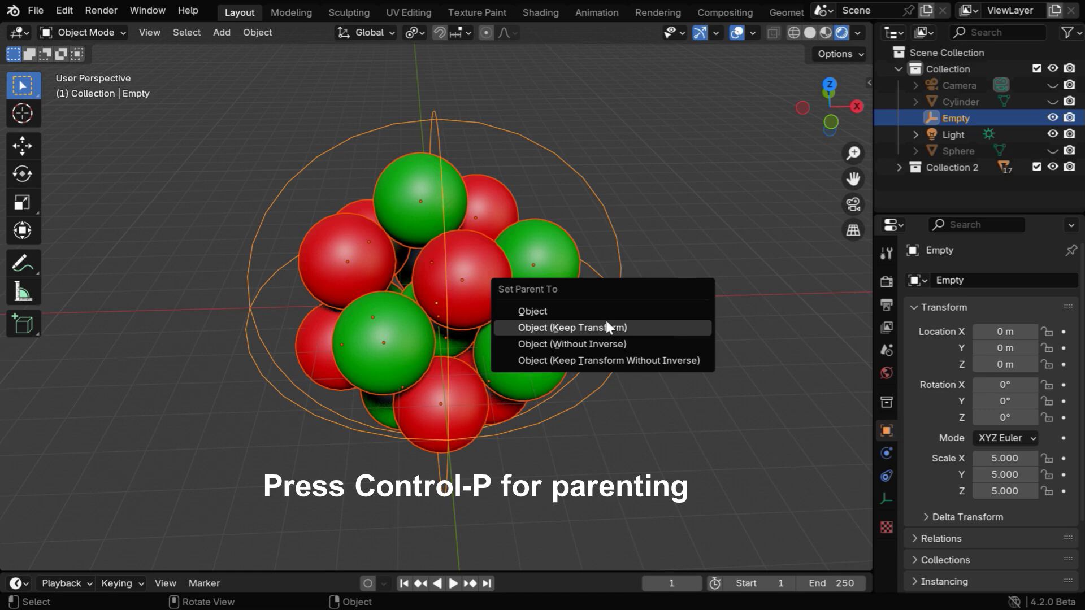
pyautogui.click(629, 327)
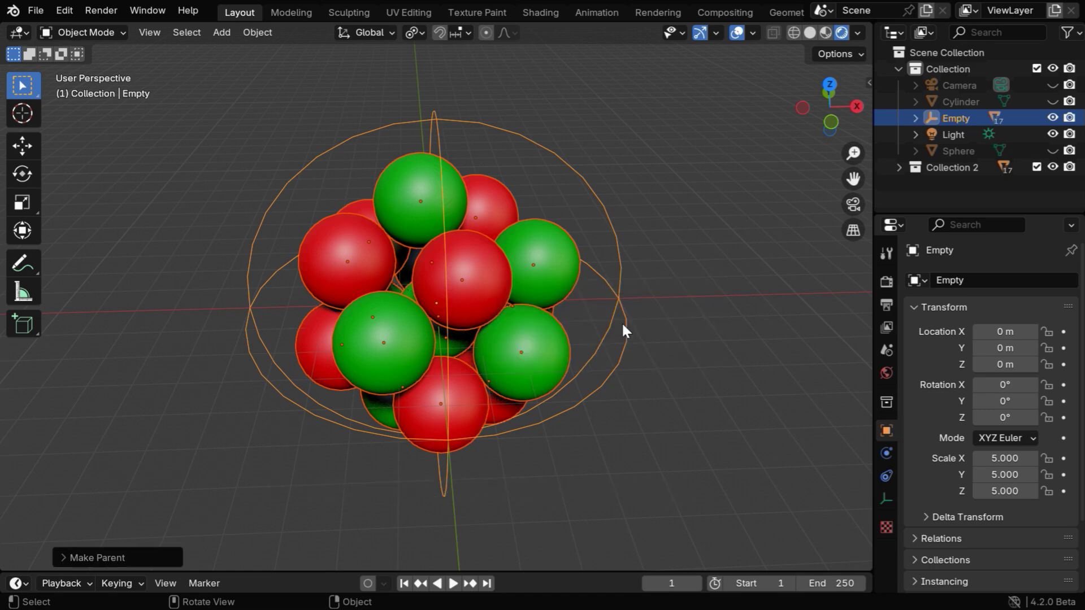
pyautogui.press('r')
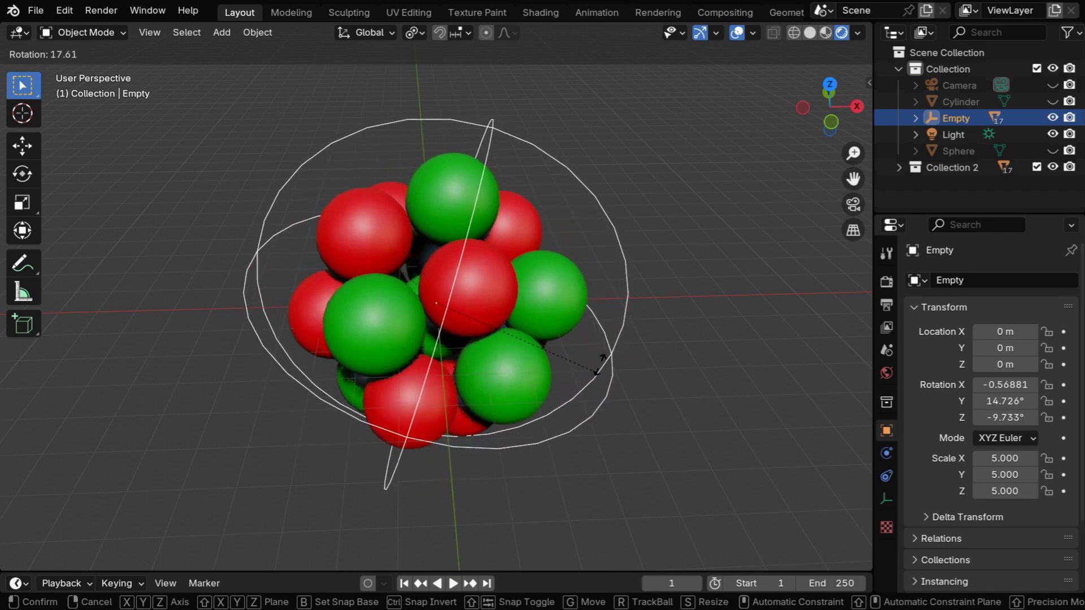
pyautogui.press('Escape')
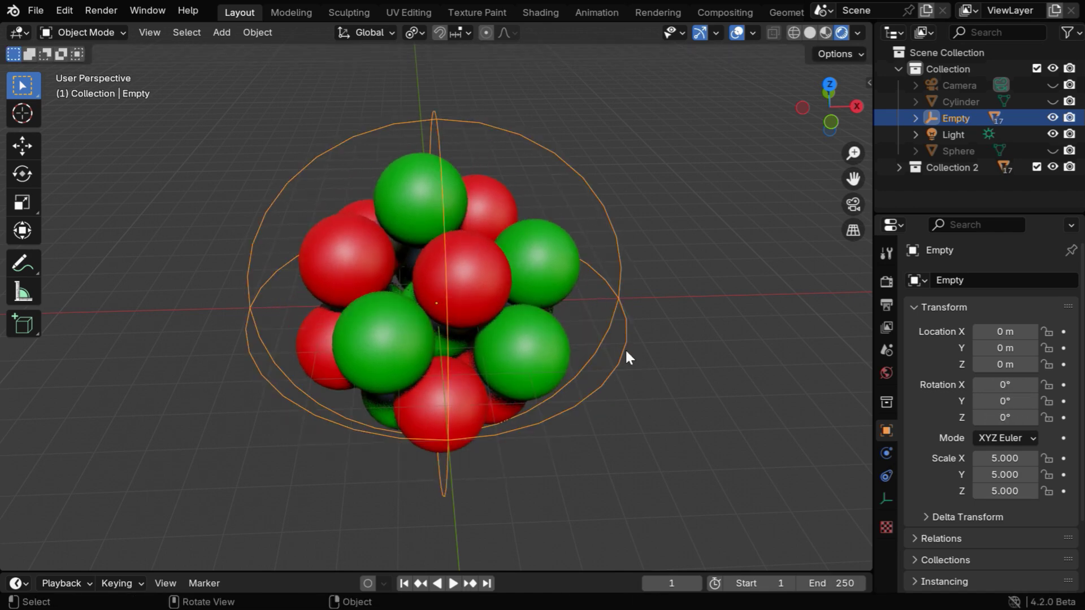
# Keyframe the empty's X/Y/Z rotation at 0° on frame 1 and 300° on frame 250.
pyautogui.click(1063, 385)
pyautogui.click(1063, 401)
pyautogui.click(1063, 417)
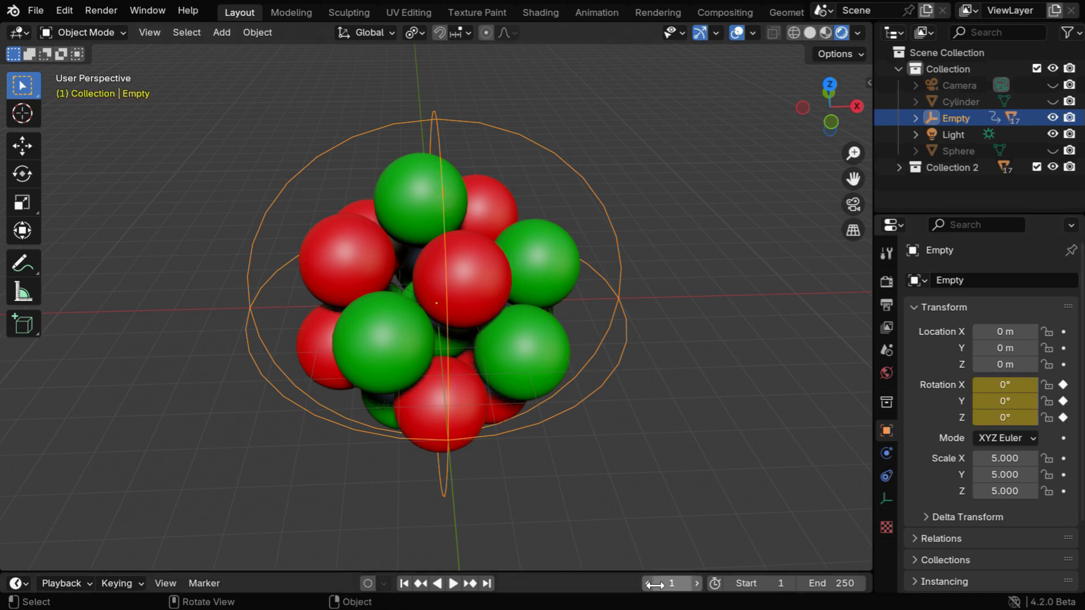
pyautogui.click(486, 583)
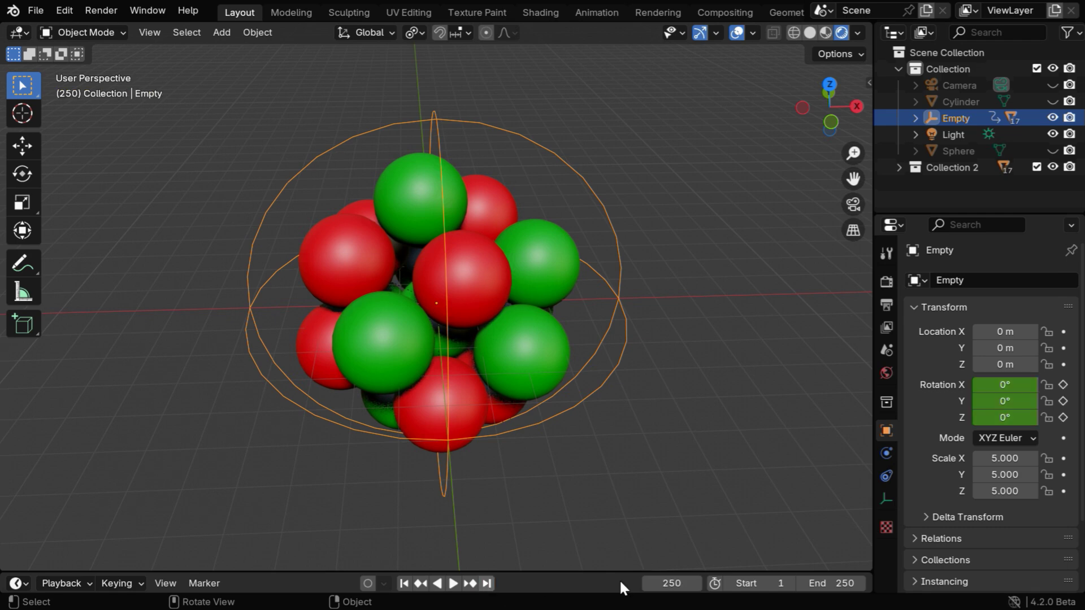
pyautogui.click(1015, 384)
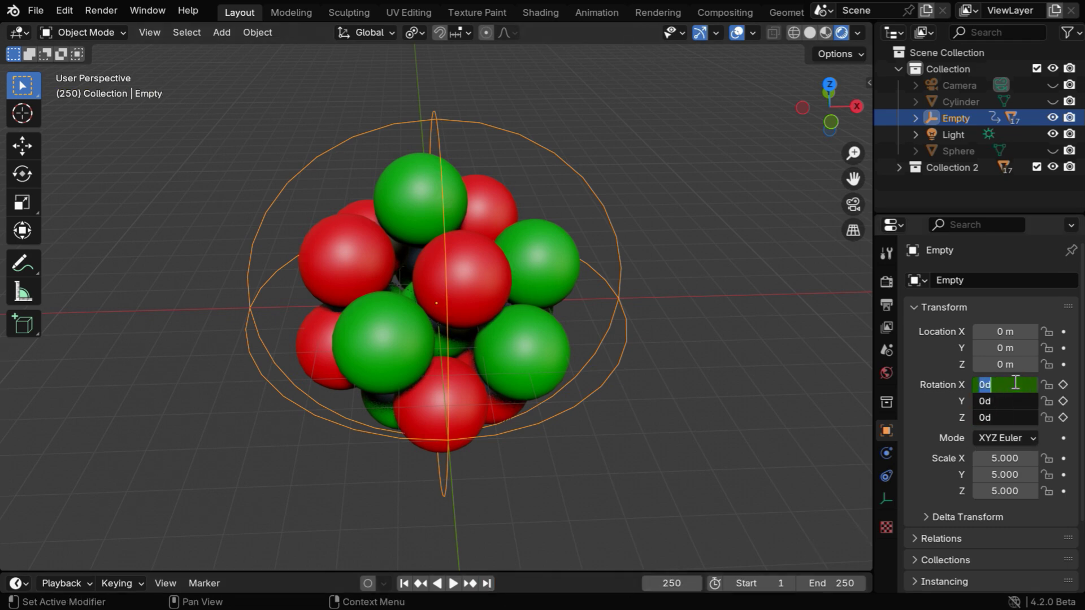
pyautogui.write('300')
pyautogui.press('Return')
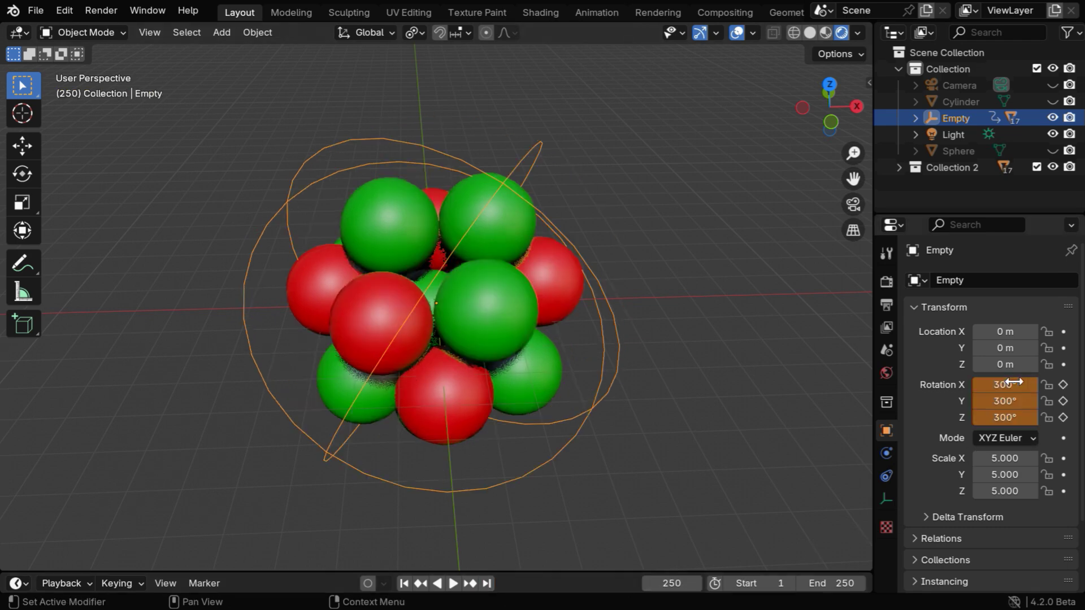
pyautogui.click(1063, 385)
pyautogui.click(1062, 401)
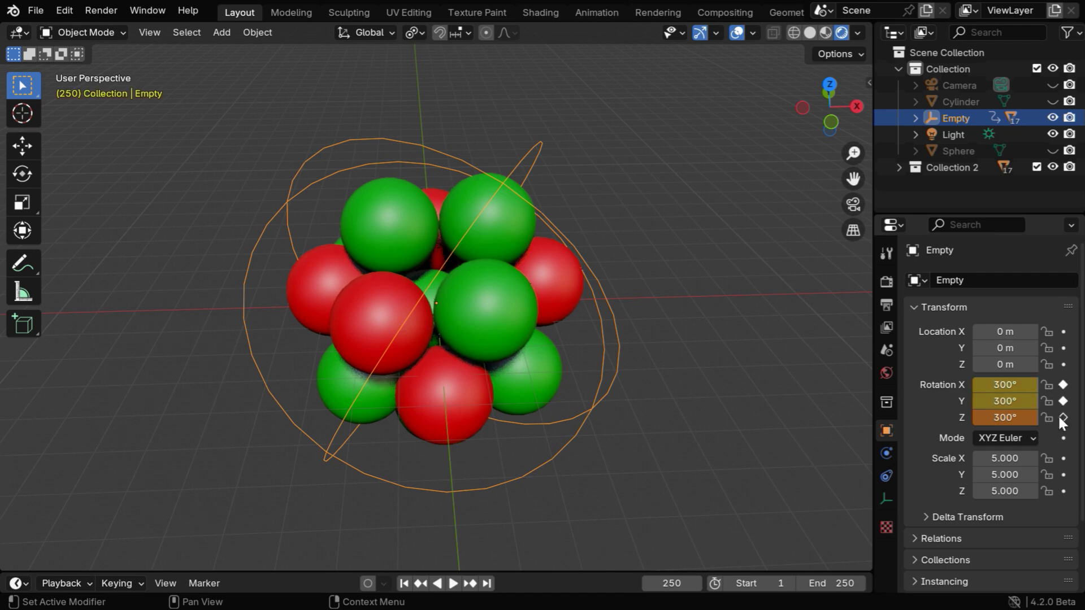
pyautogui.click(1063, 417)
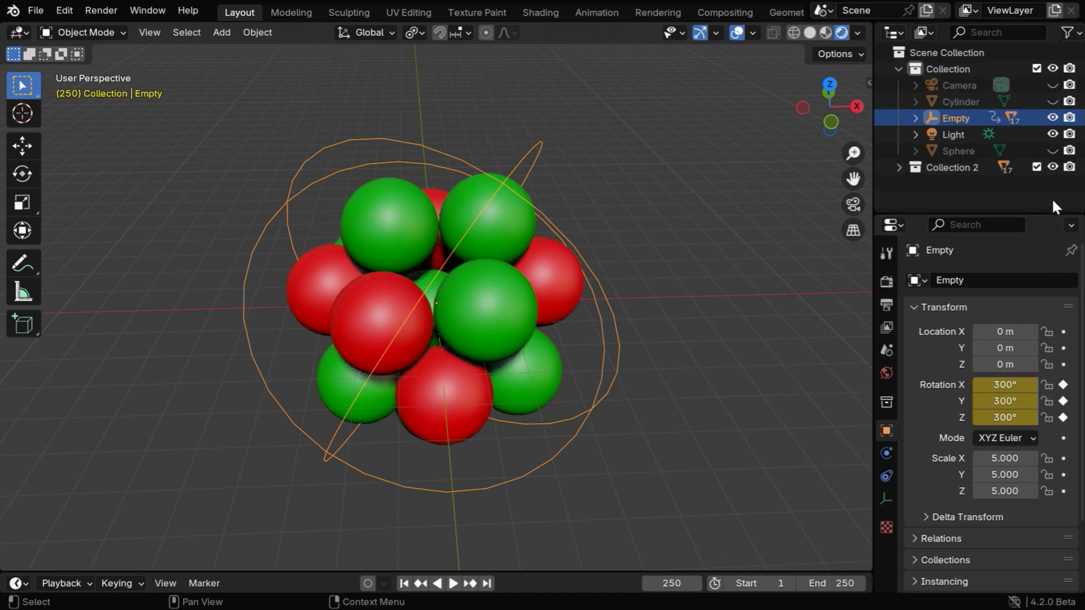
# Hide the empty and play the spinning nucleus from frame 1.
pyautogui.click(1052, 118)
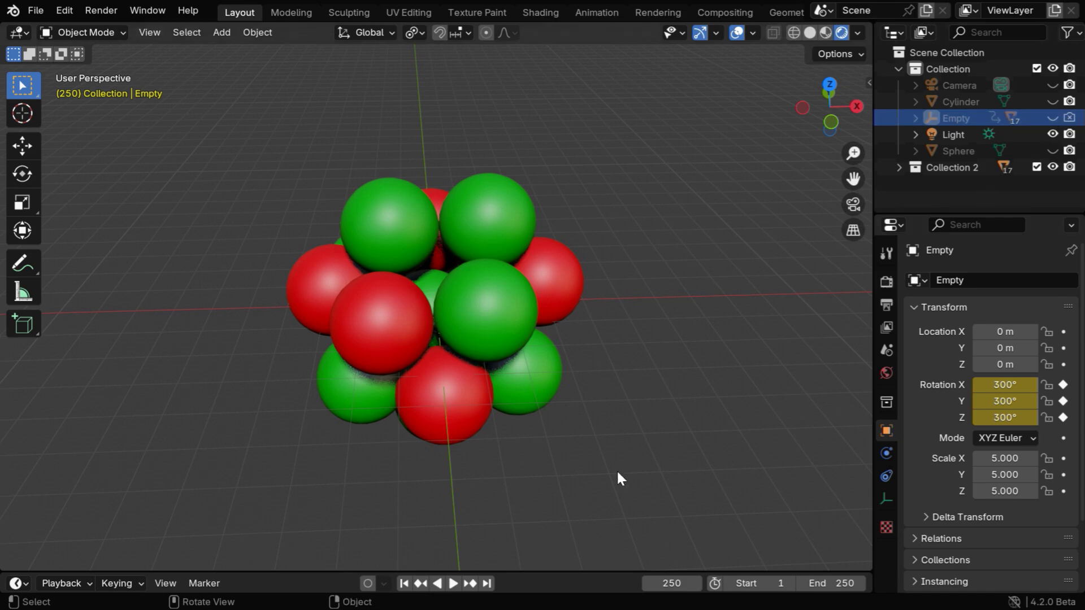
pyautogui.click(404, 583)
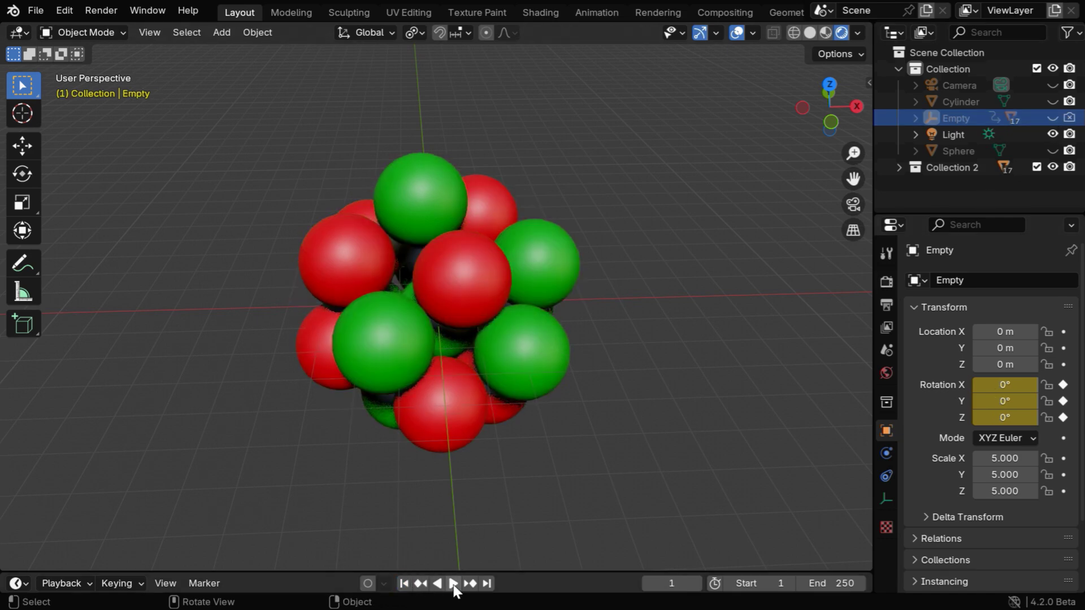
pyautogui.click(453, 584)
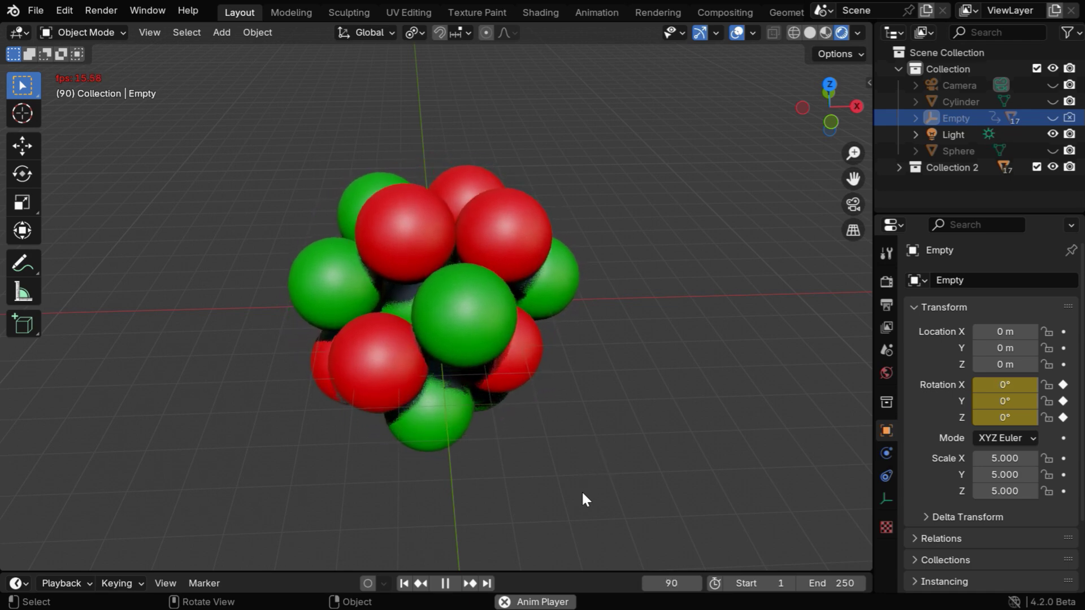
# Stop playback at frame 1 and delete the Cylinder and Sphere objects via the Outliner.
pyautogui.click(445, 583)
pyautogui.click(403, 583)
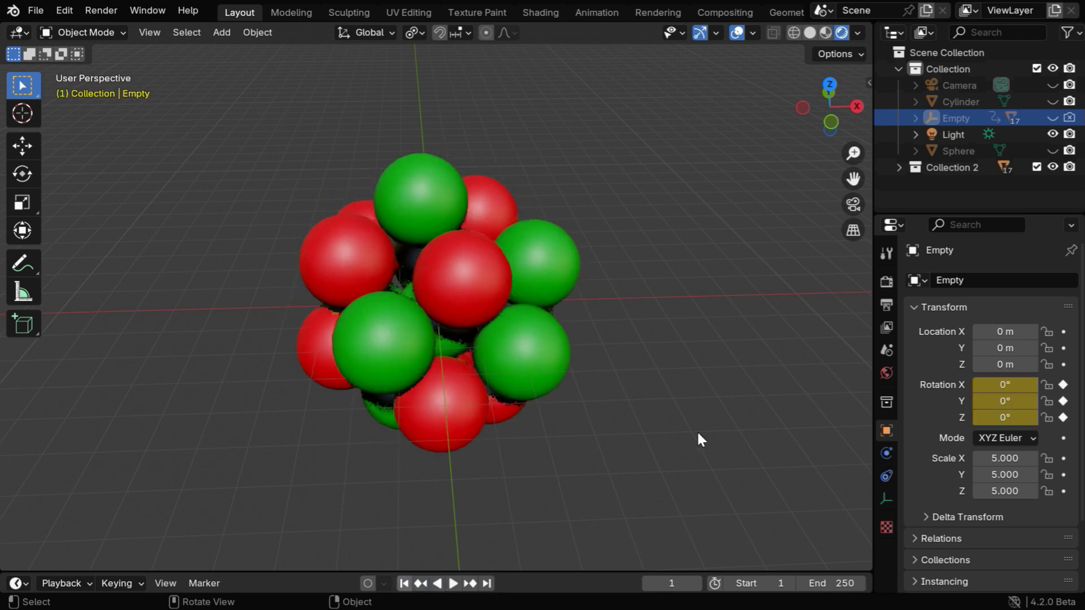
pyautogui.click(957, 101)
pyautogui.rightClick(957, 101)
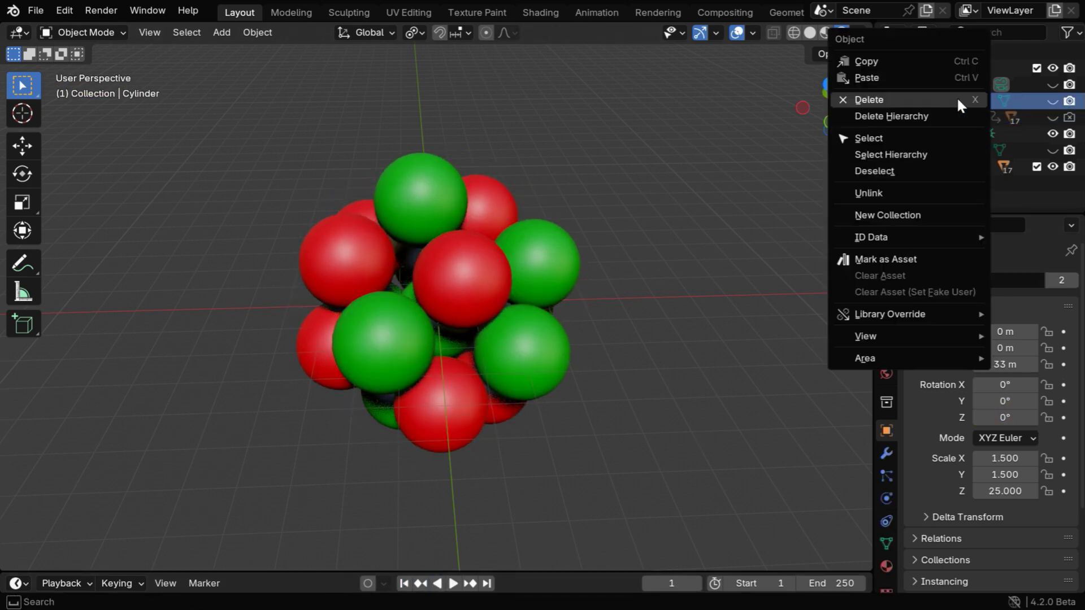
pyautogui.click(910, 100)
pyautogui.click(958, 136)
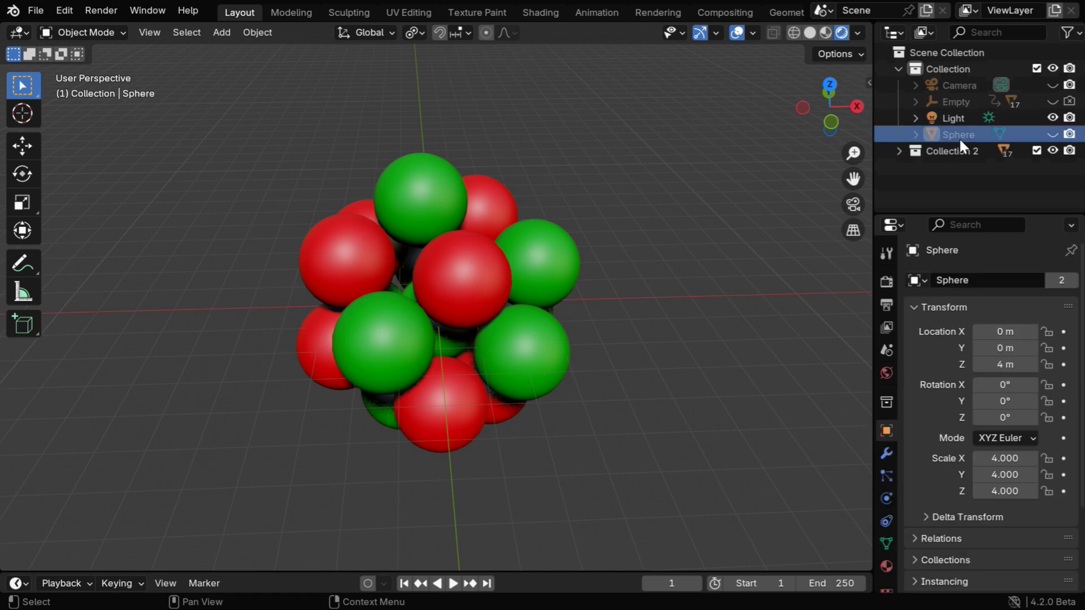
pyautogui.rightClick(958, 137)
pyautogui.click(903, 139)
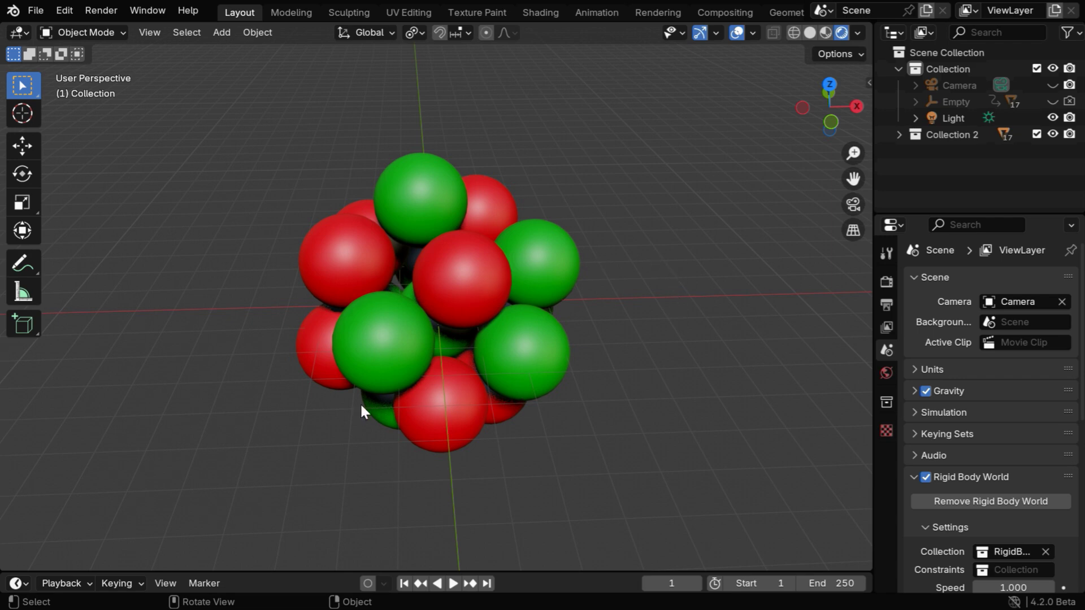
# Hide Collection 2 and add a Bézier circle scaled up to ring the nucleus.
pyautogui.click(1052, 133)
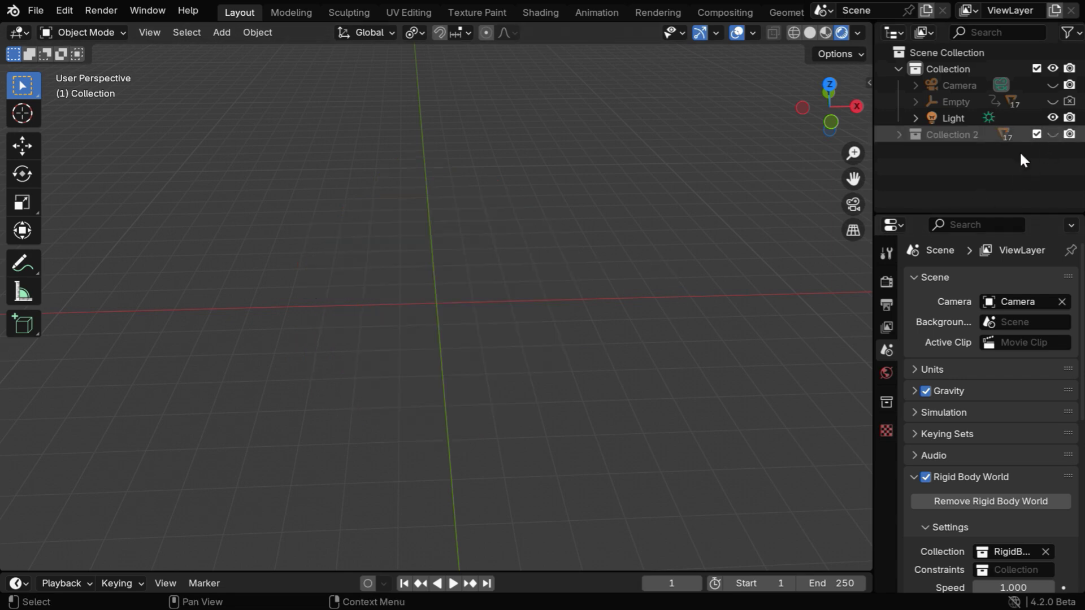
pyautogui.click(222, 32)
pyautogui.moveTo(239, 66)
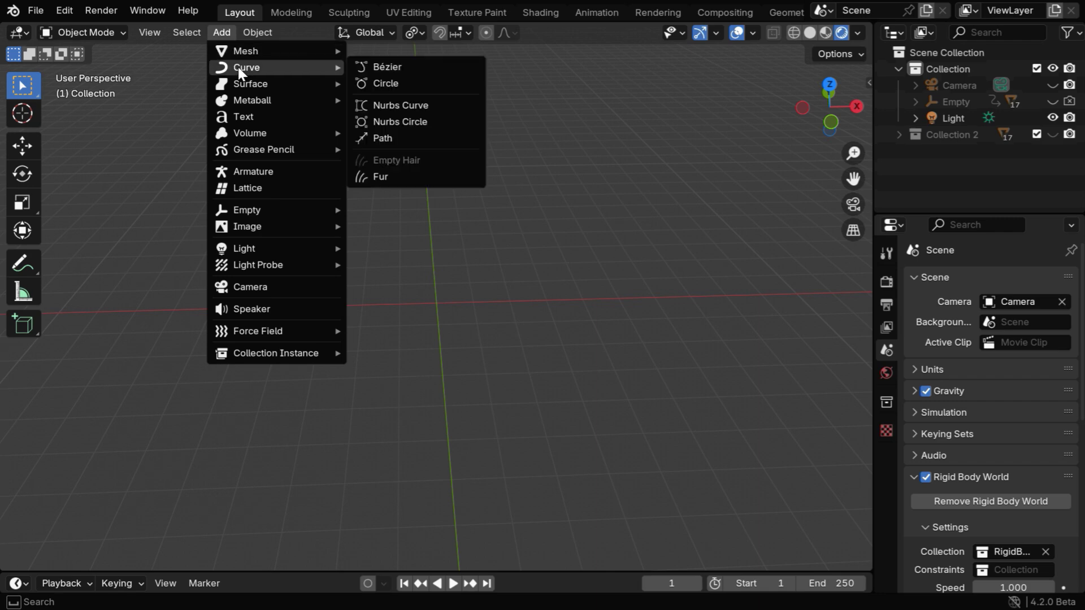
pyautogui.click(378, 83)
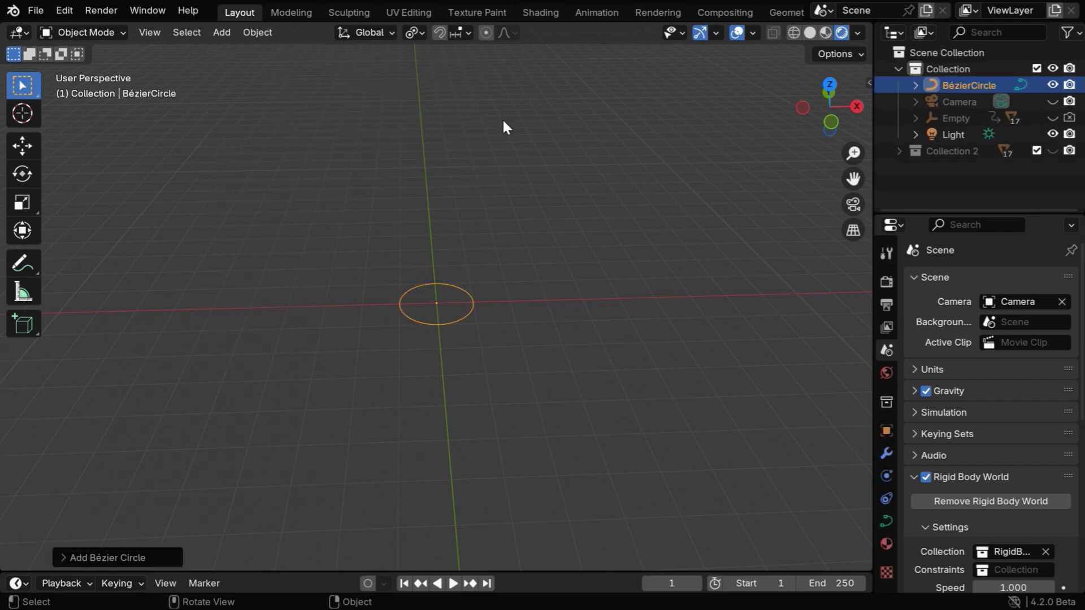
pyautogui.press('s')
pyautogui.click(560, 380)
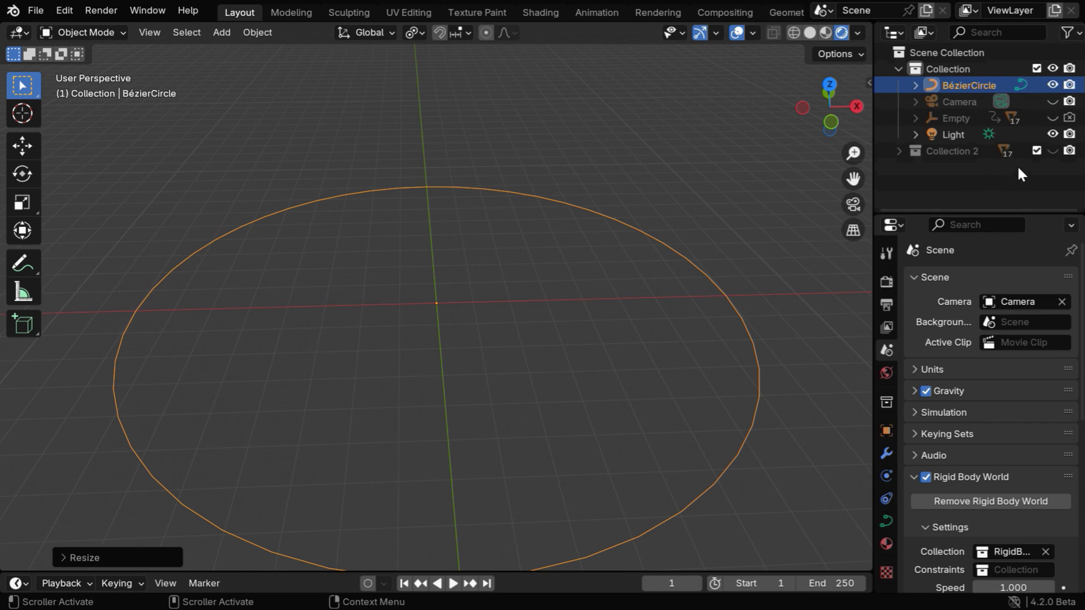
# Compare the circle with the nucleus, hide Collection 2 again and switch to solid shading.
pyautogui.click(1052, 149)
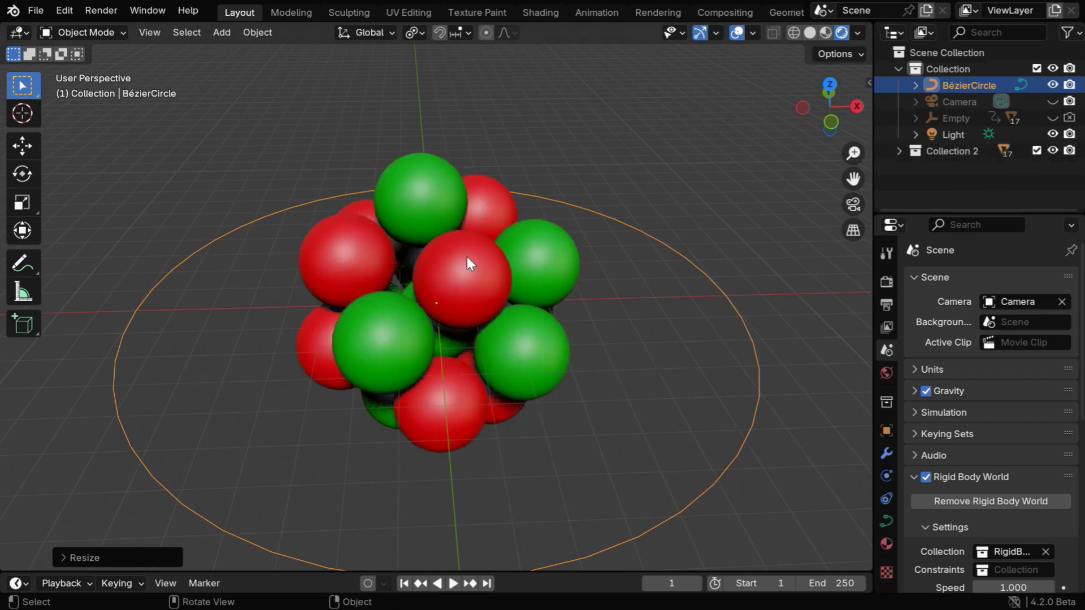
pyautogui.moveTo(626, 403); pyautogui.dragTo(653, 384, button='middle')
pyautogui.click(1053, 150)
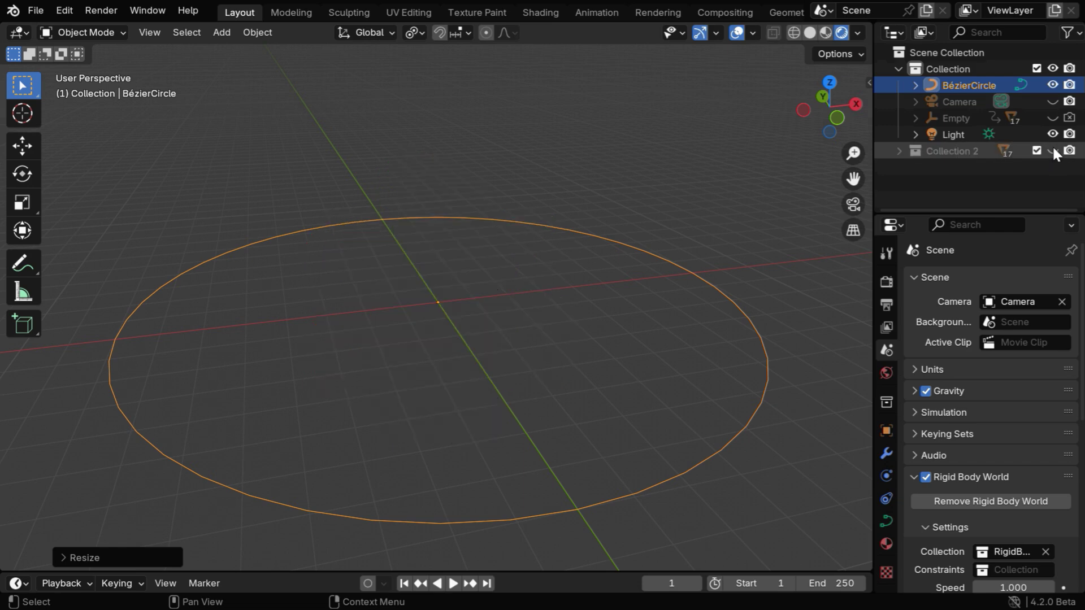
pyautogui.click(816, 30)
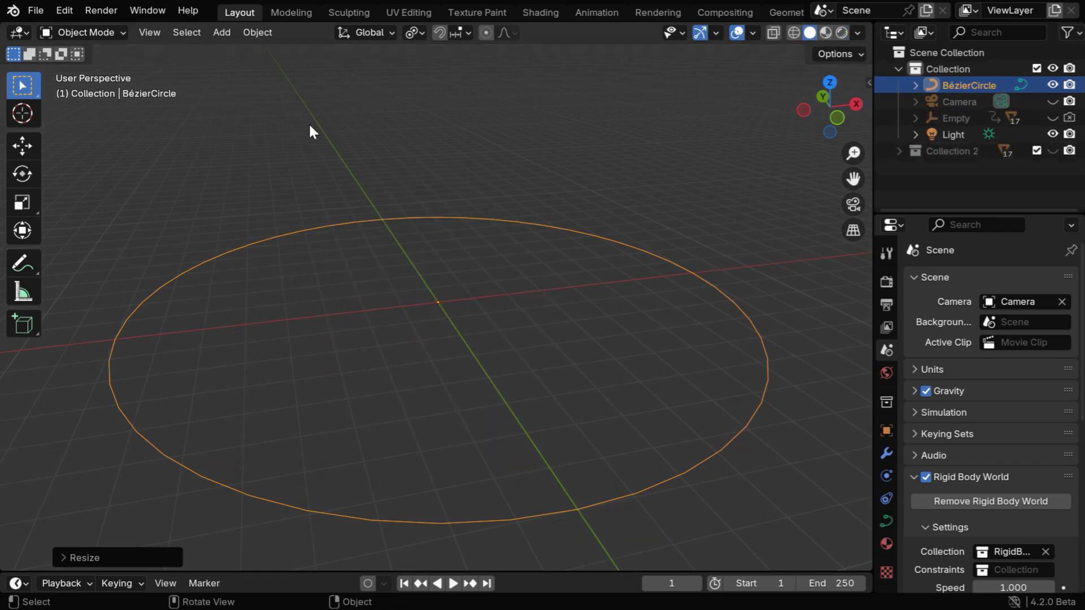
pyautogui.click(228, 34)
# Add an Ico Sphere at the origin with Subdivisions raised to 4.
pyautogui.moveTo(237, 51)
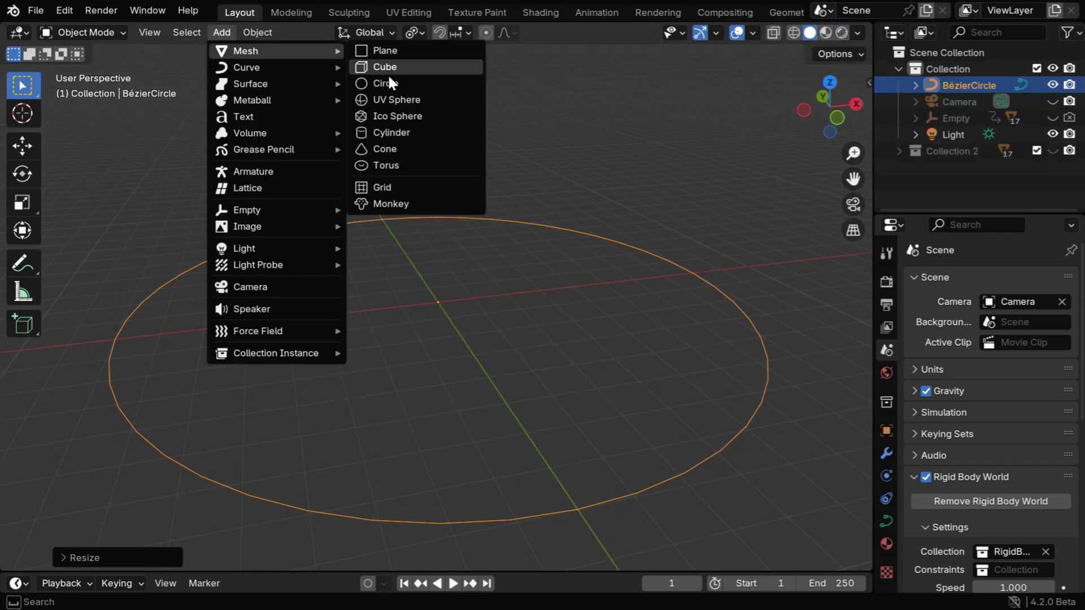
pyautogui.click(412, 116)
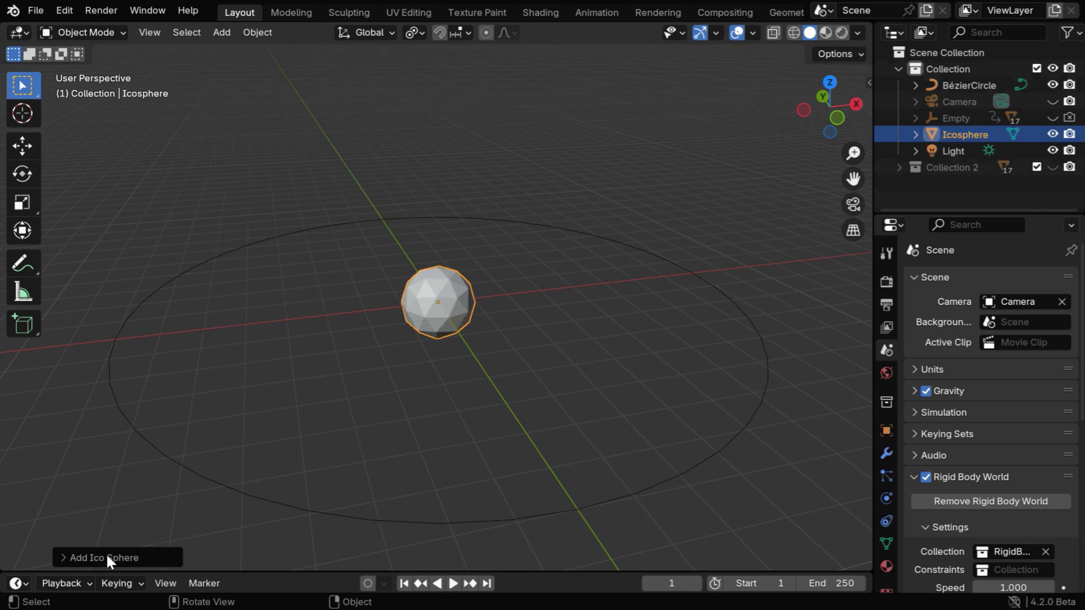
pyautogui.click(63, 558)
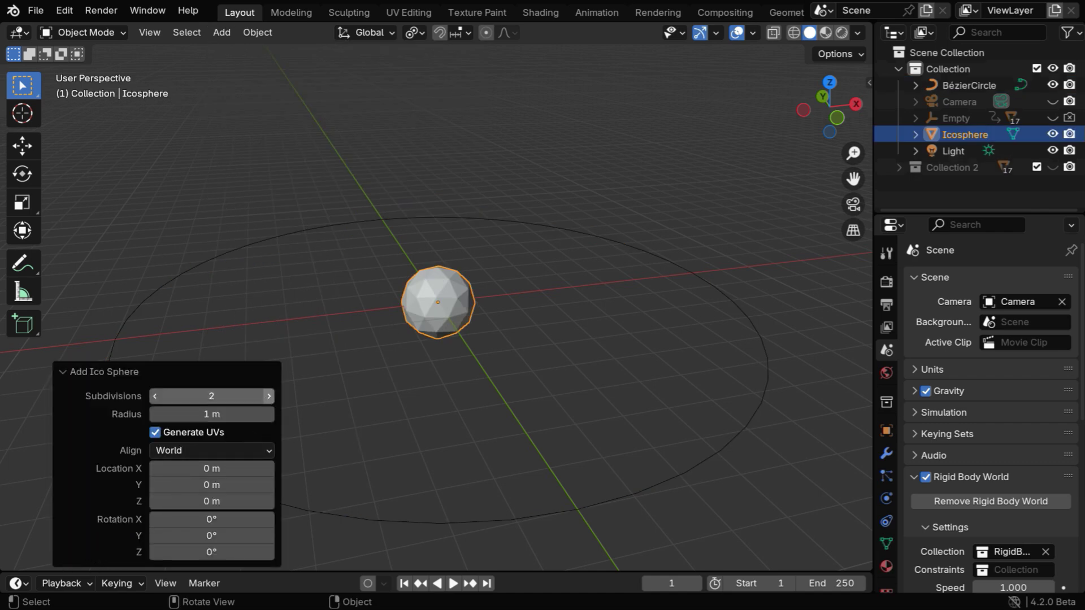
pyautogui.click(269, 396)
pyautogui.click(269, 395)
pyautogui.click(64, 372)
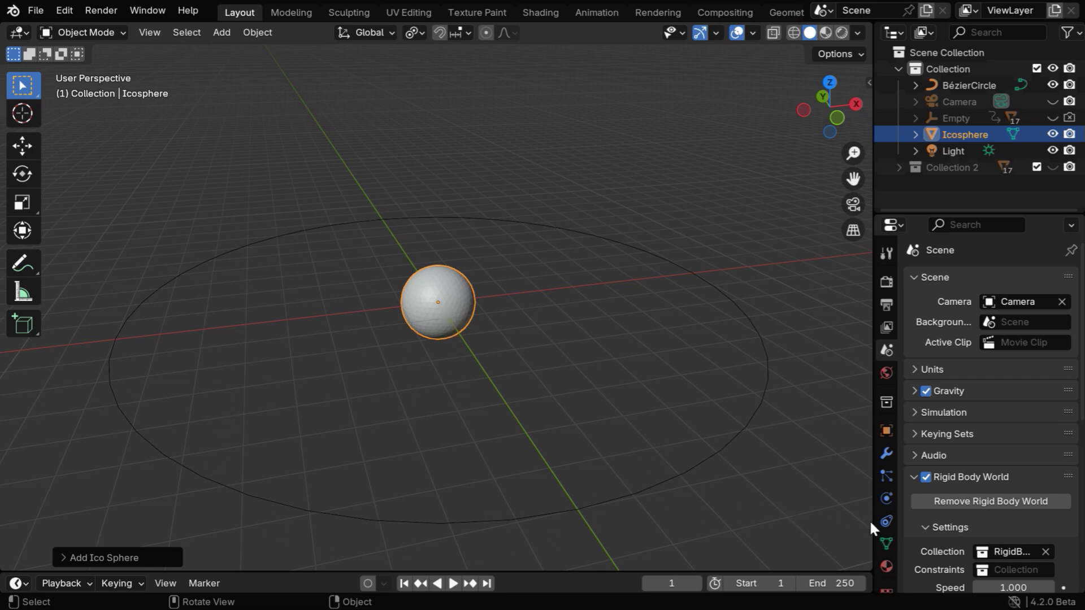
# Give the icosphere a Follow Path constraint targeting BézierCircle with Follow Curve enabled.
pyautogui.click(885, 521)
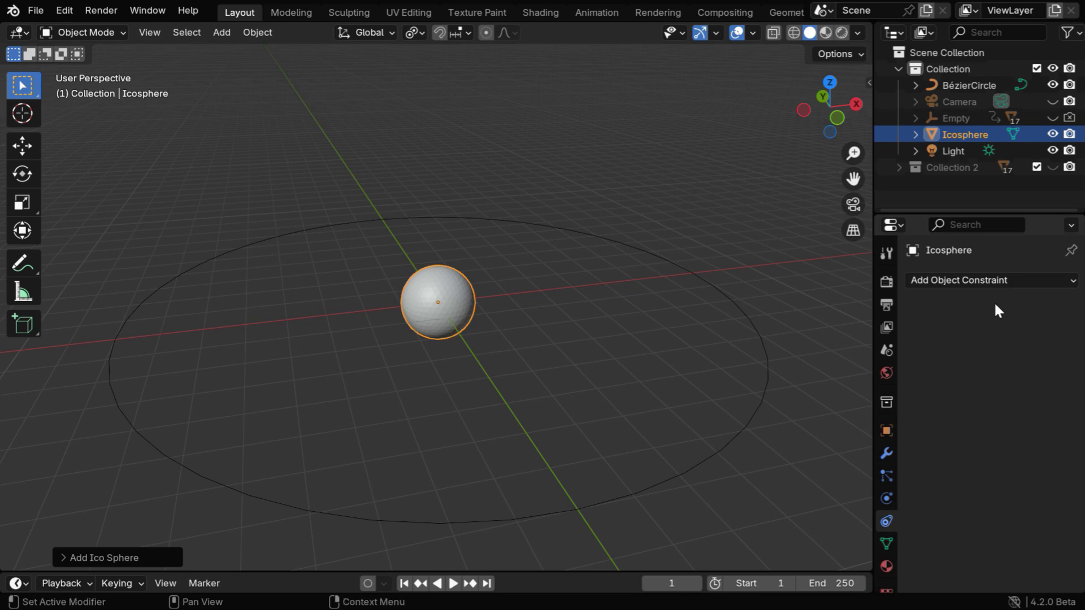
pyautogui.click(1000, 280)
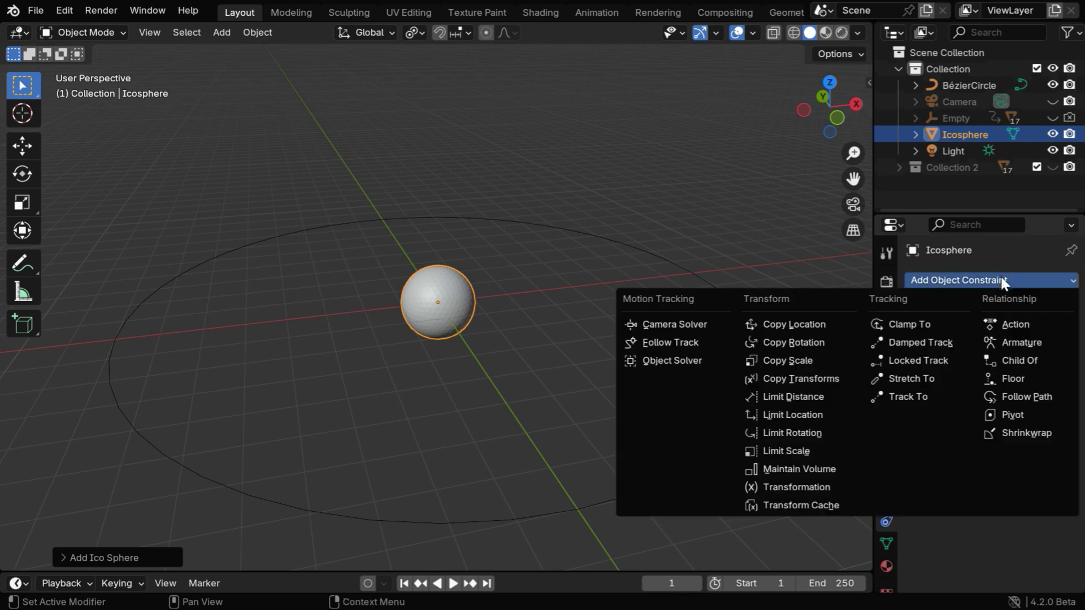
pyautogui.click(1025, 395)
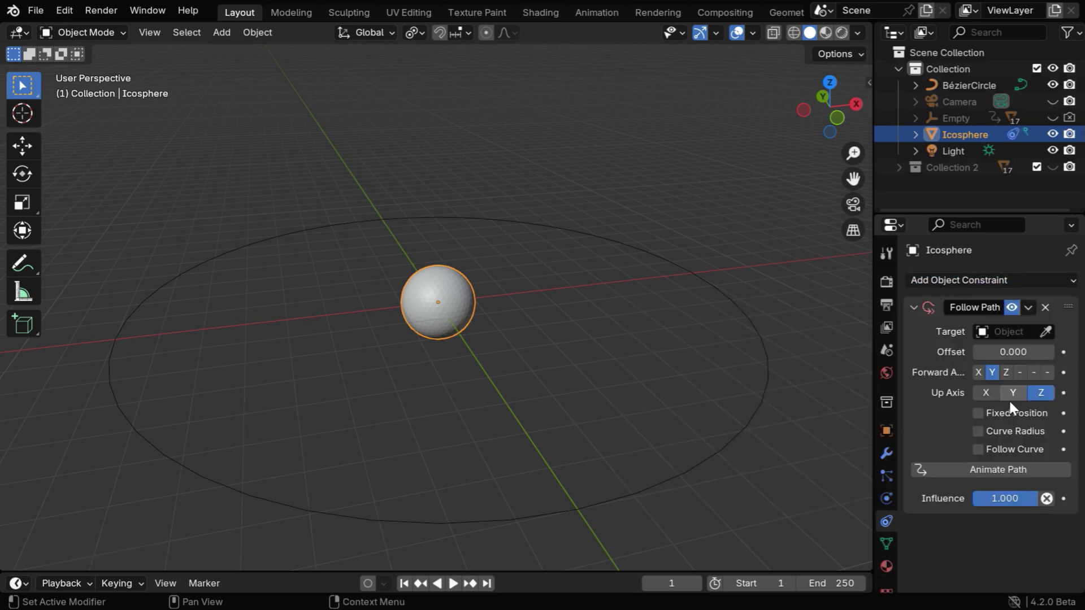
pyautogui.click(984, 334)
pyautogui.click(948, 357)
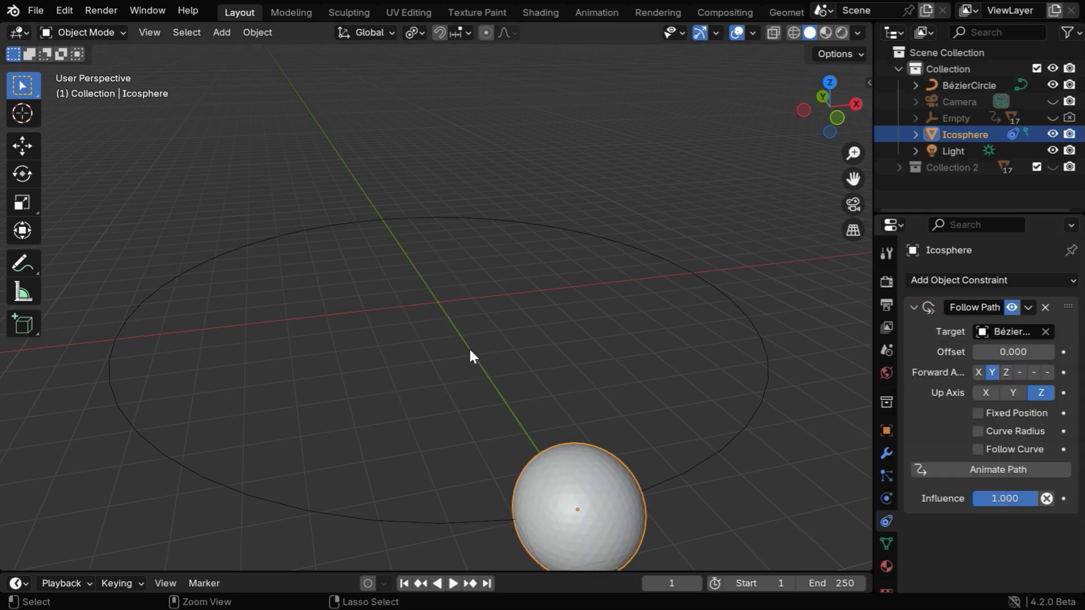
pyautogui.keyDown('ctrl'); pyautogui.moveTo(469, 347); pyautogui.dragTo(527, 456, button='middle'); pyautogui.keyUp('ctrl')
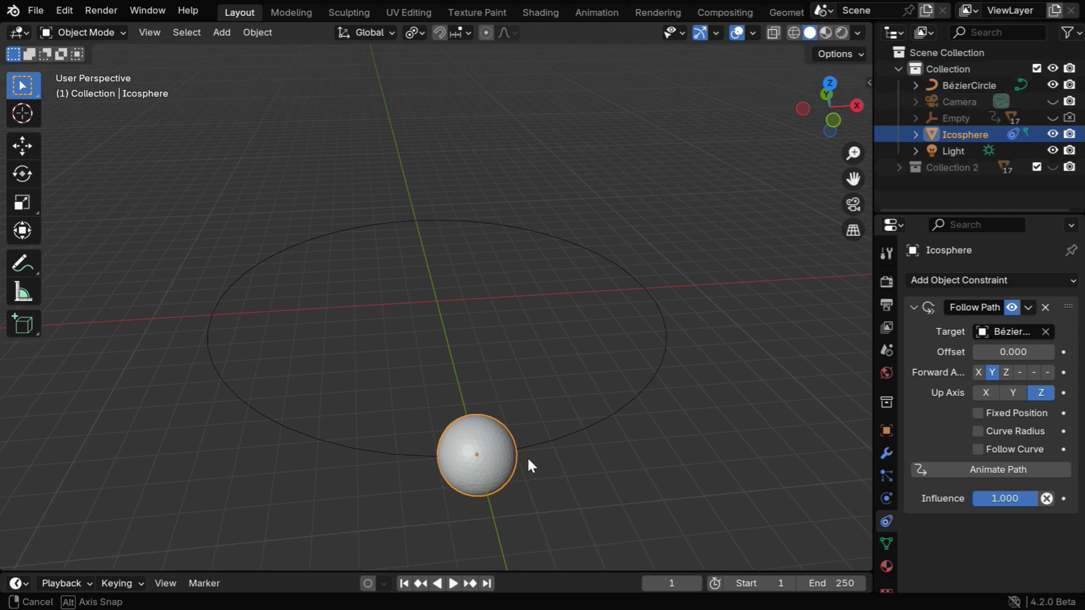
pyautogui.click(980, 449)
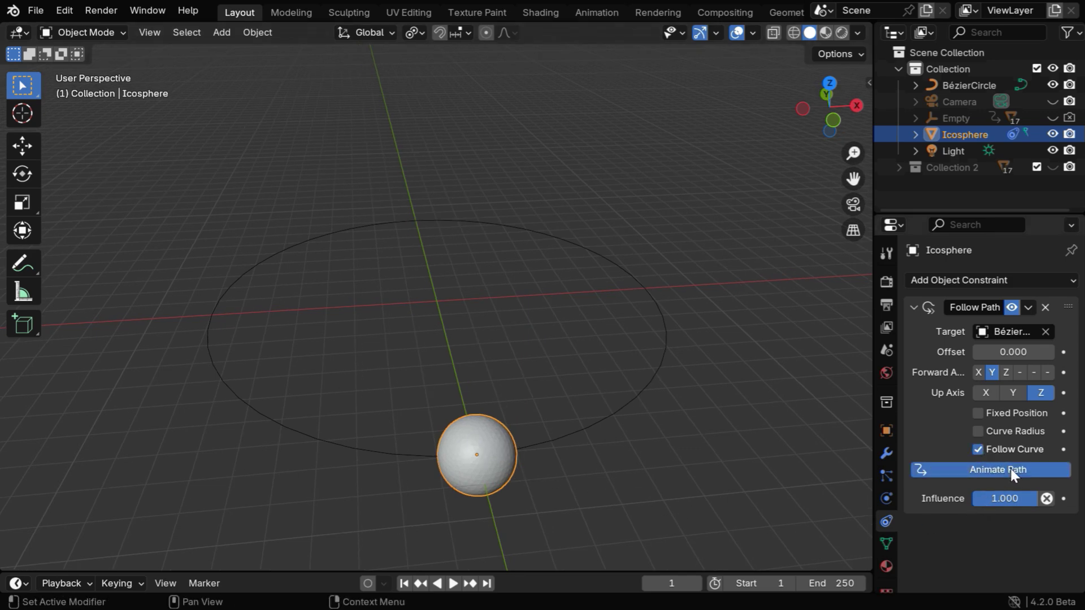
# Play the orbit to test it, rewind to frame 1, and select the Bézier circle.
pyautogui.click(454, 584)
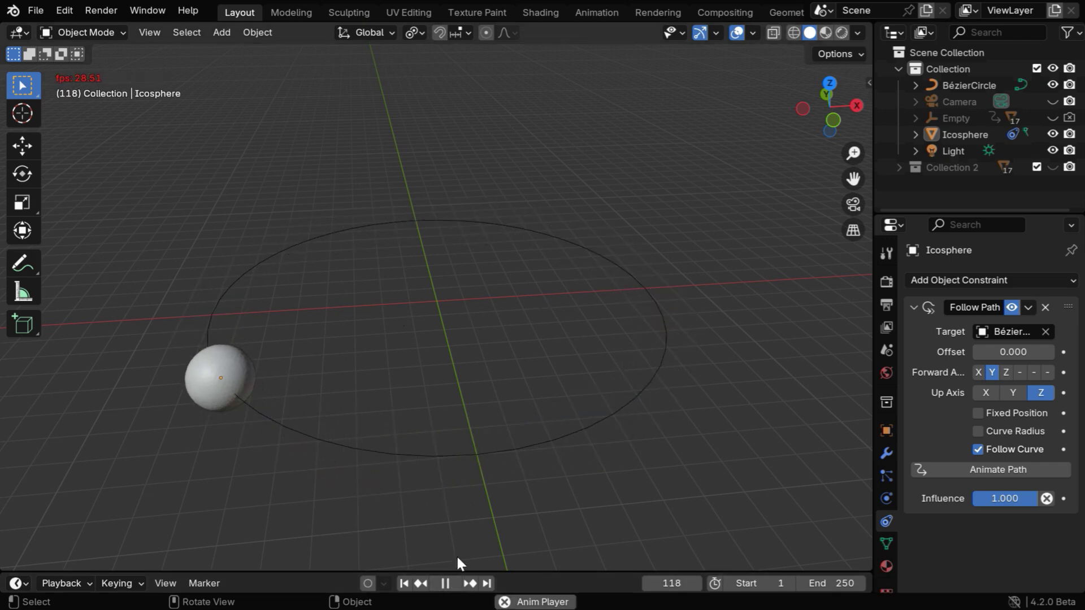
pyautogui.click(446, 583)
pyautogui.click(404, 583)
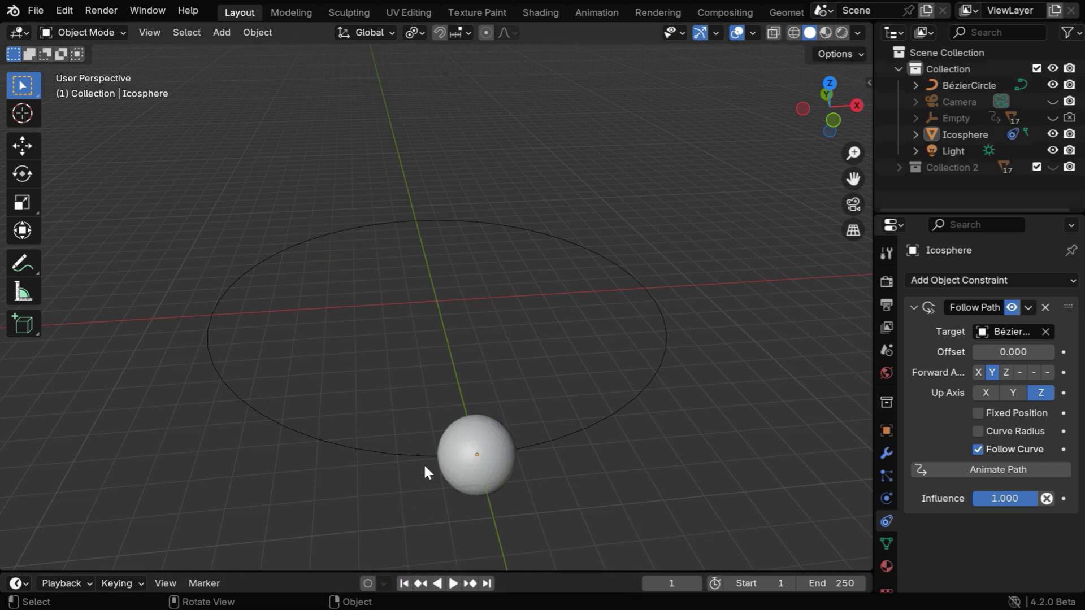
pyautogui.click(423, 462)
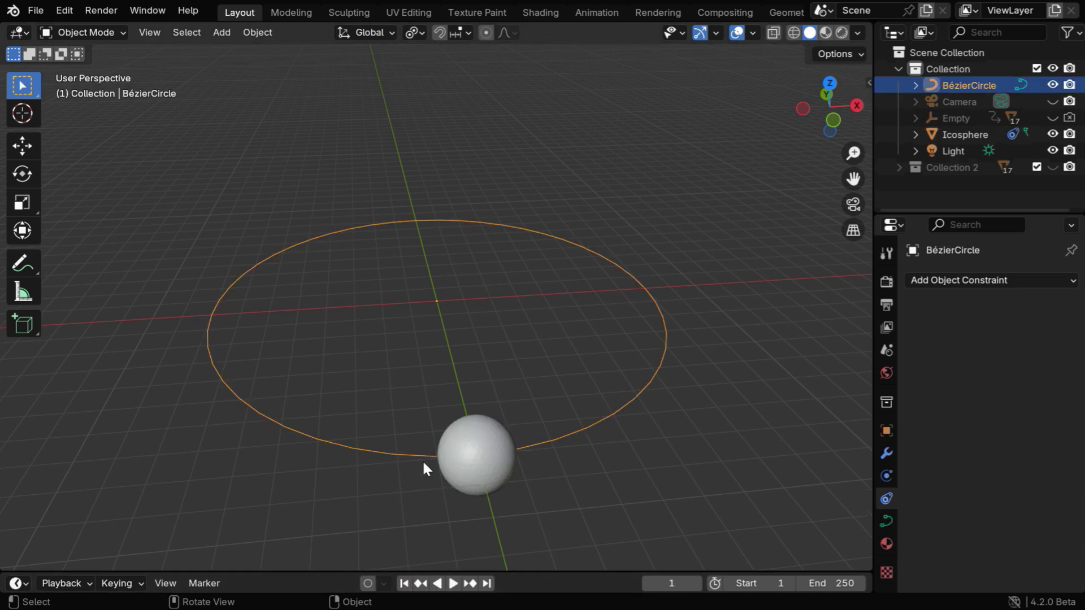
# Use Segments > Switch Direction on the circle in Edit Mode, then play to check the reversed orbit.
pyautogui.click(98, 31)
pyautogui.click(100, 68)
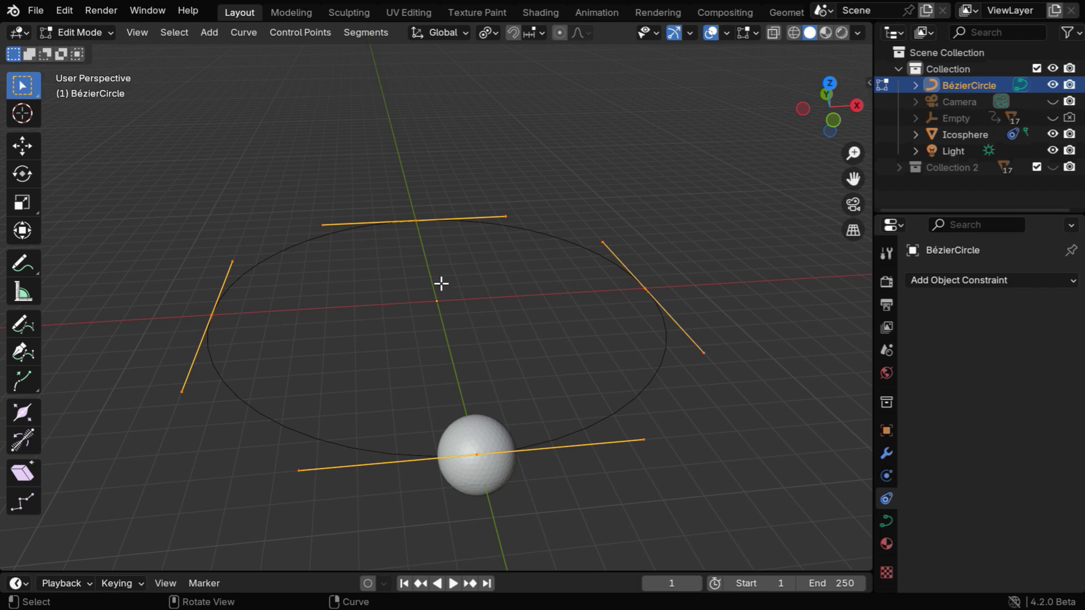
pyautogui.click(367, 33)
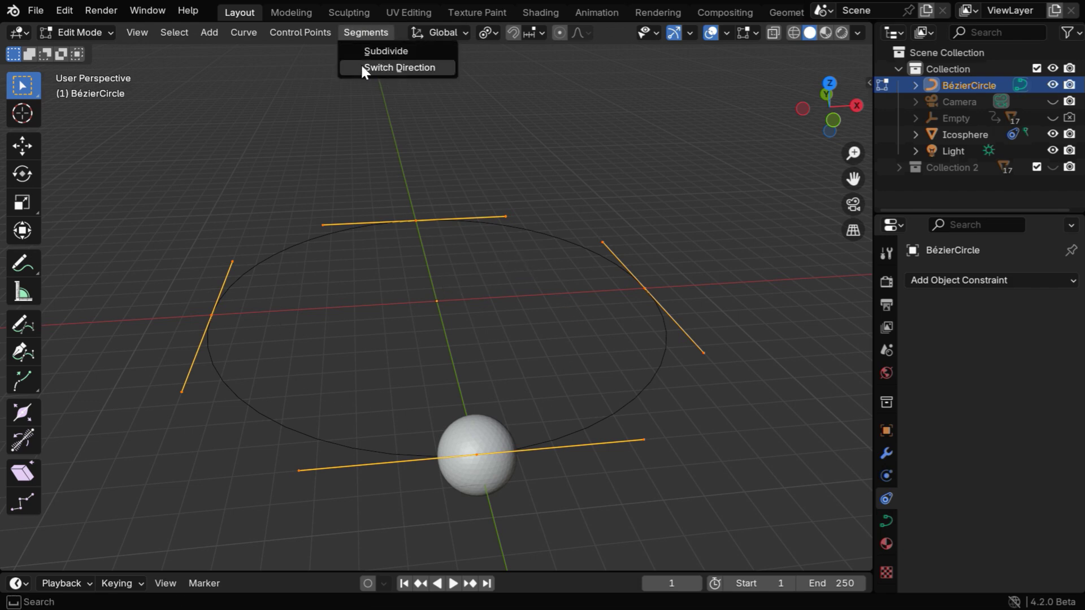
pyautogui.click(404, 67)
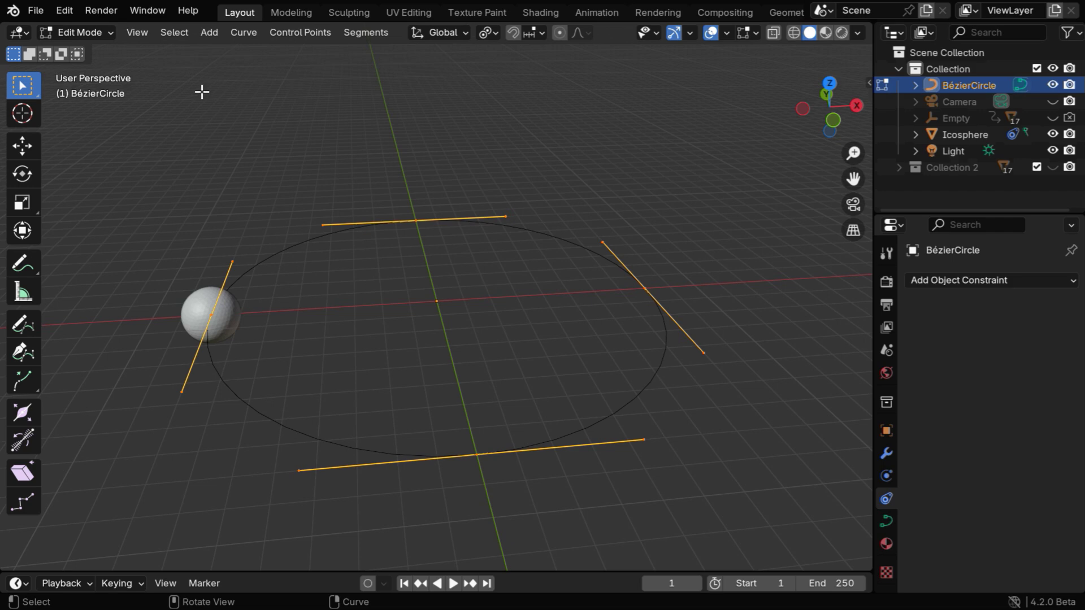
pyautogui.click(110, 33)
pyautogui.click(111, 50)
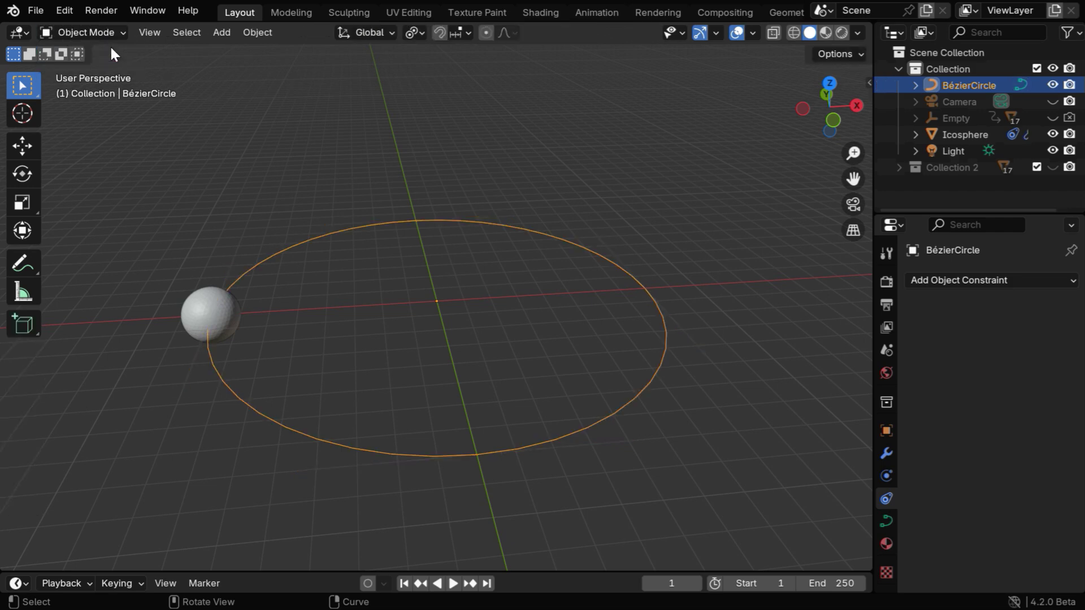
pyautogui.click(454, 584)
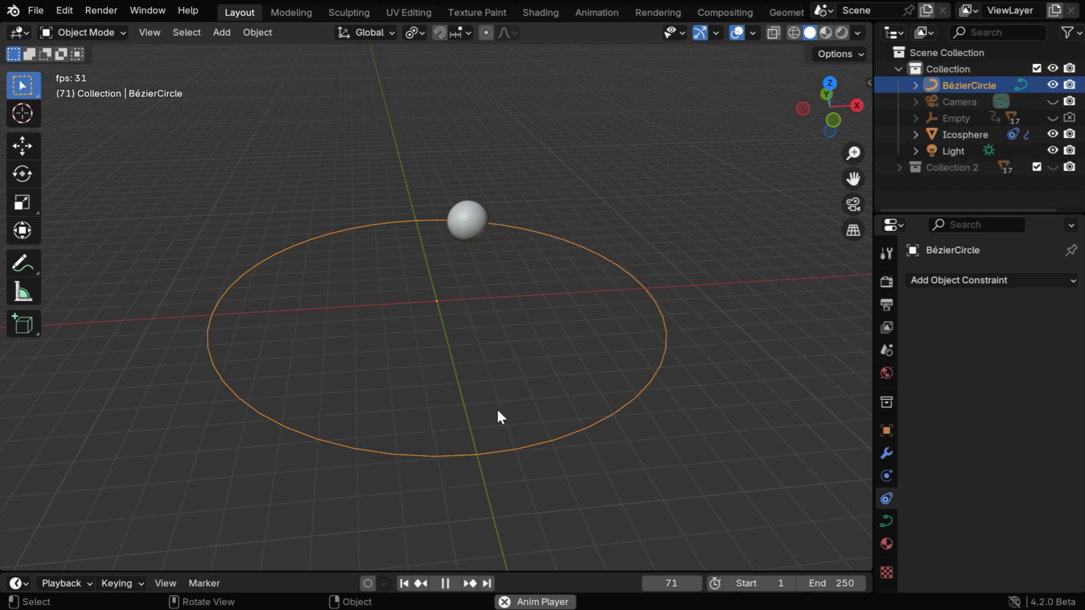
pyautogui.click(449, 584)
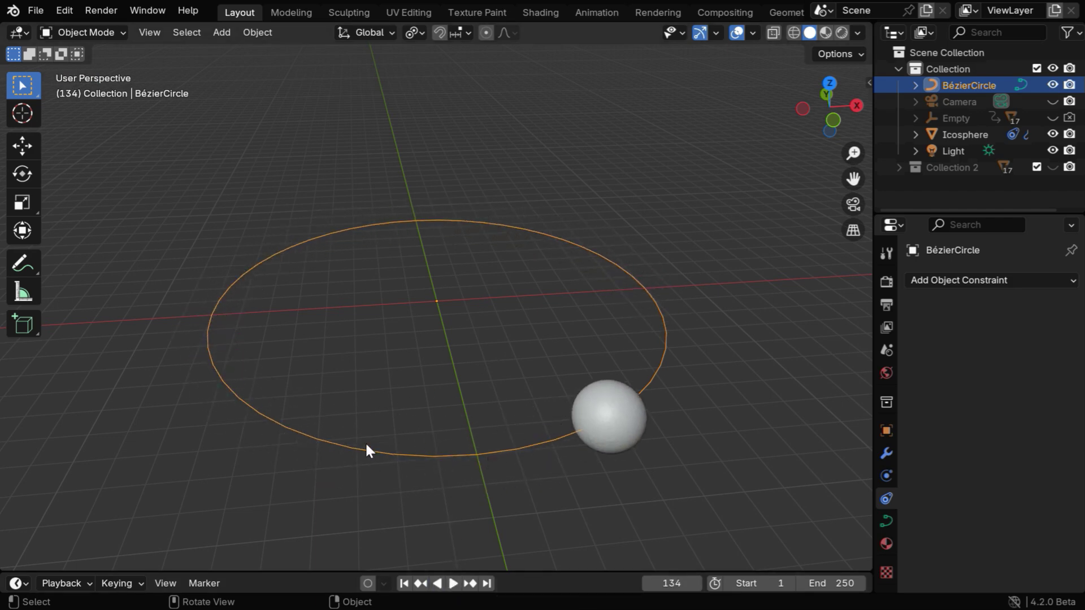
# In the Graph Editor, replace the curve's Generator modifier with a Cycles modifier.
pyautogui.click(22, 34)
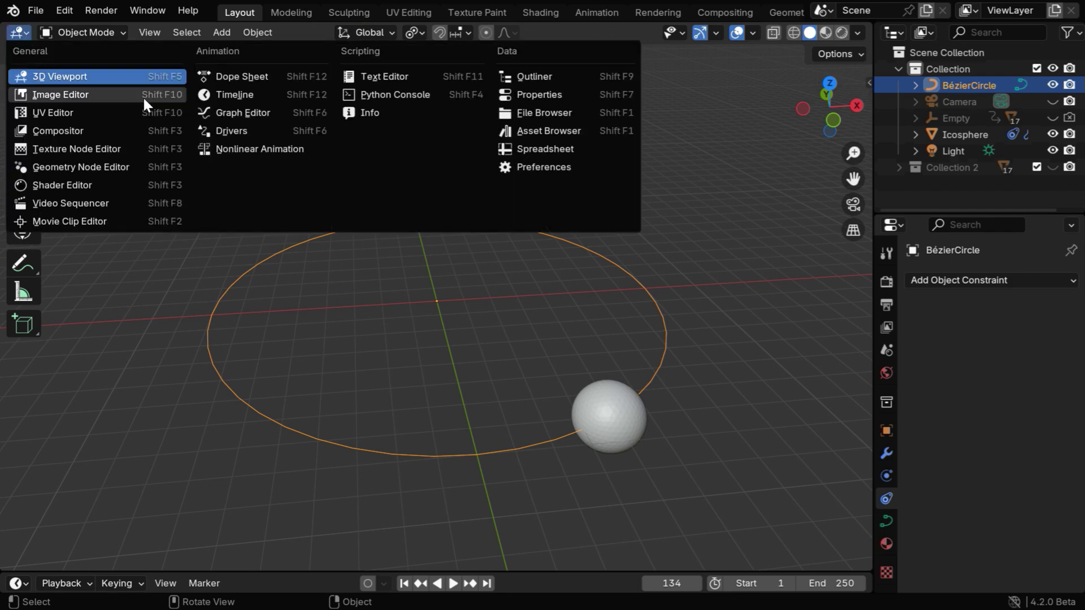
pyautogui.click(256, 112)
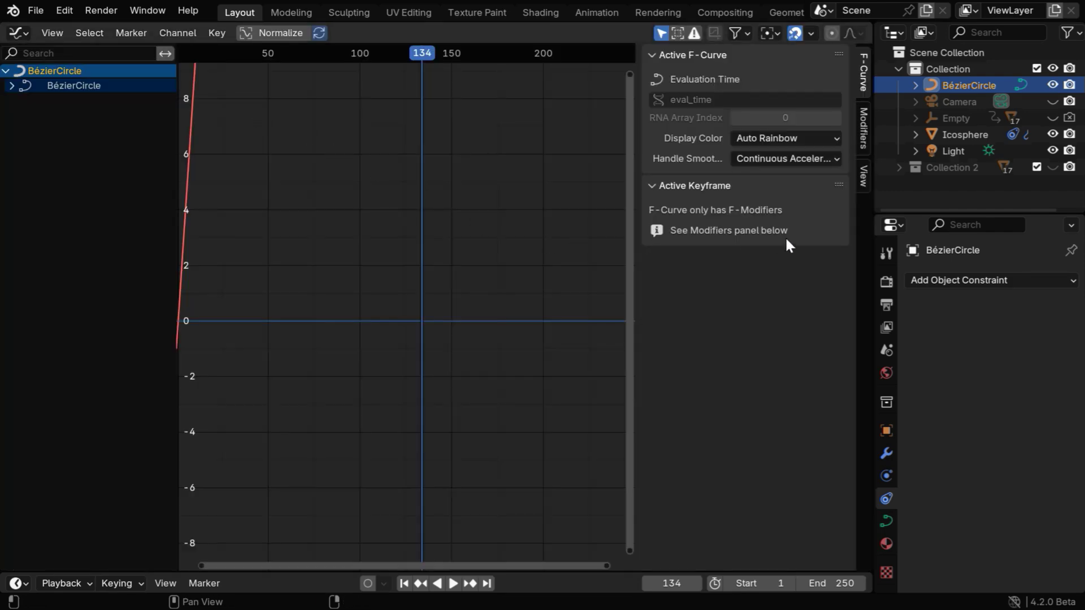
pyautogui.click(862, 130)
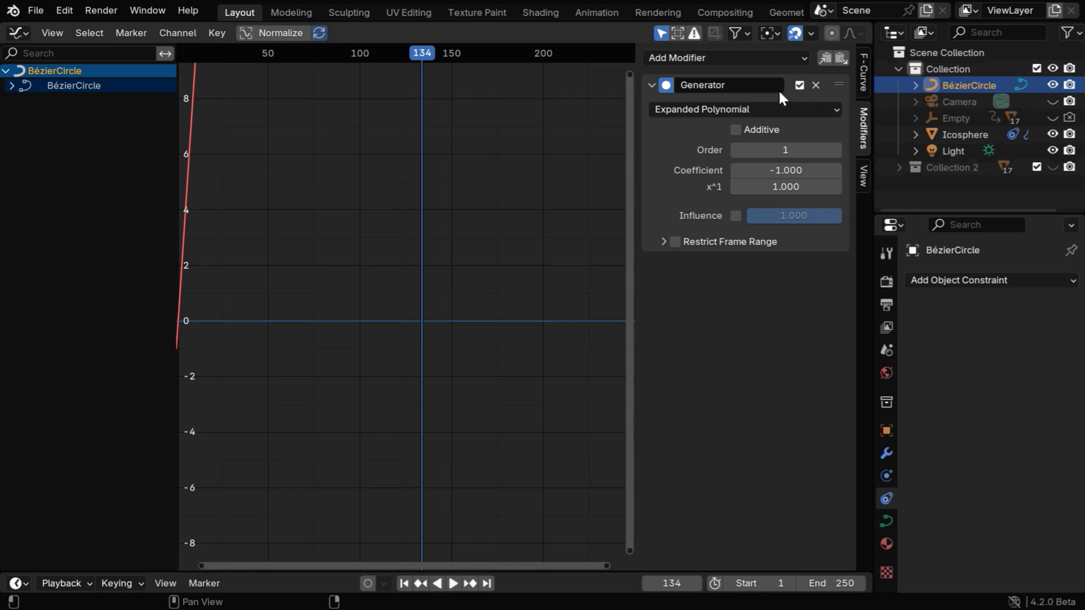
pyautogui.click(814, 85)
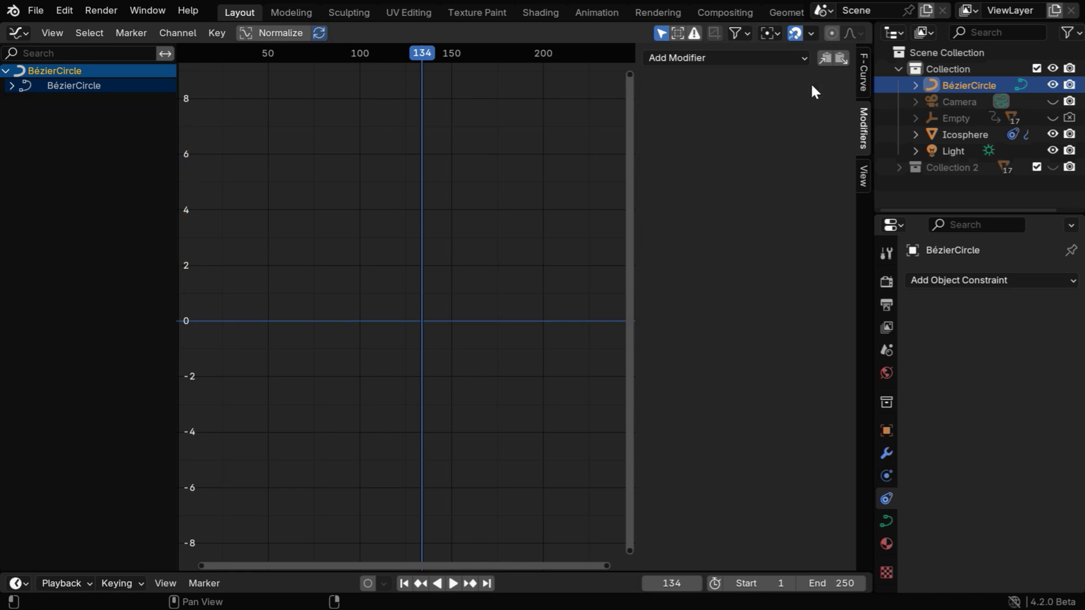
pyautogui.click(722, 58)
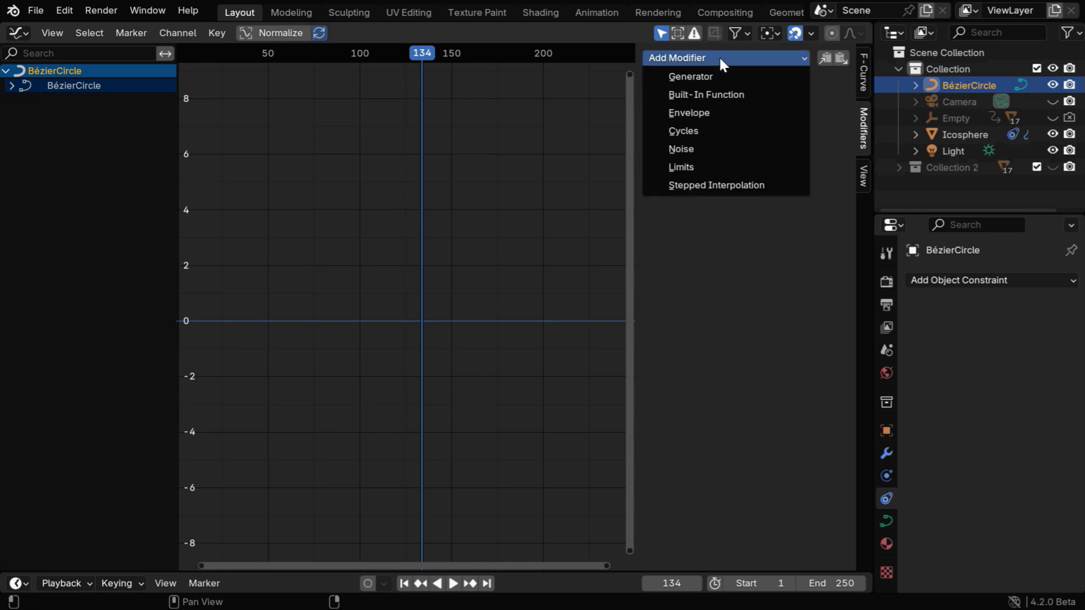
pyautogui.click(724, 129)
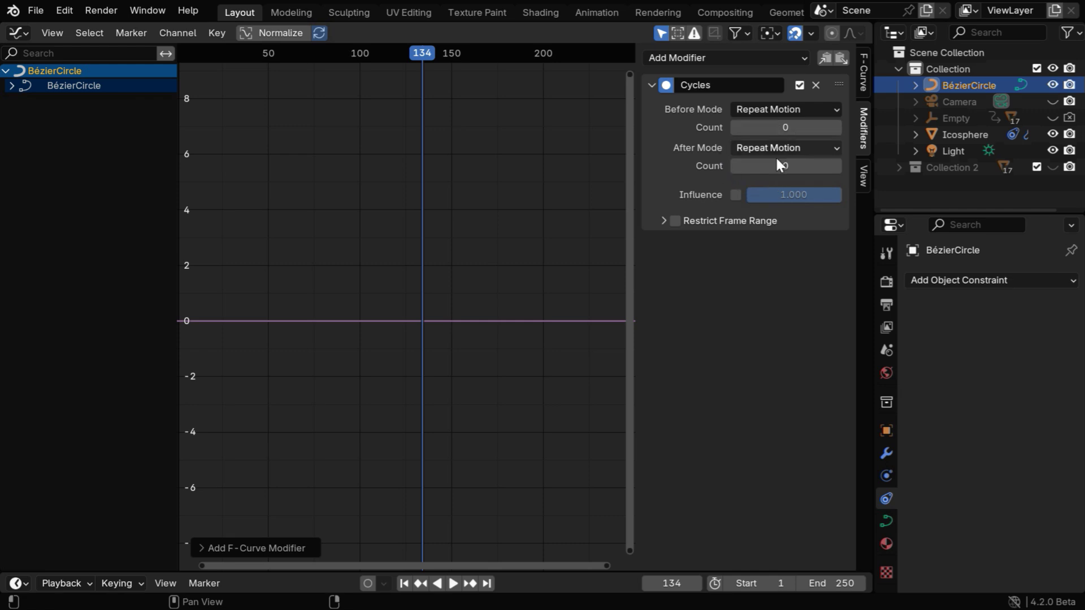
# Add a Generator modifier after Cycles with coefficient -1.
pyautogui.click(735, 58)
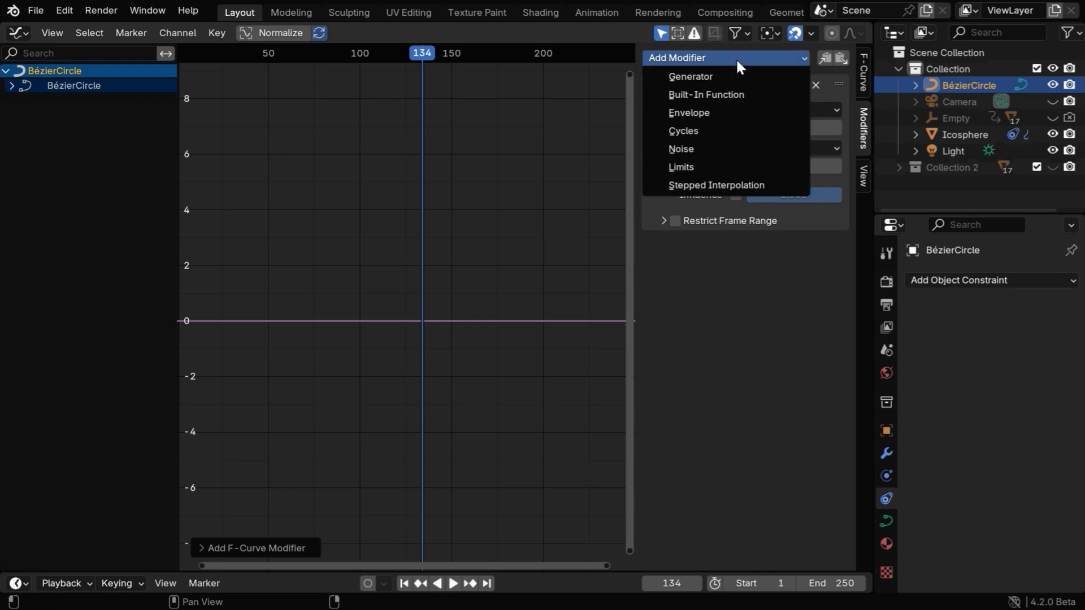
pyautogui.click(725, 75)
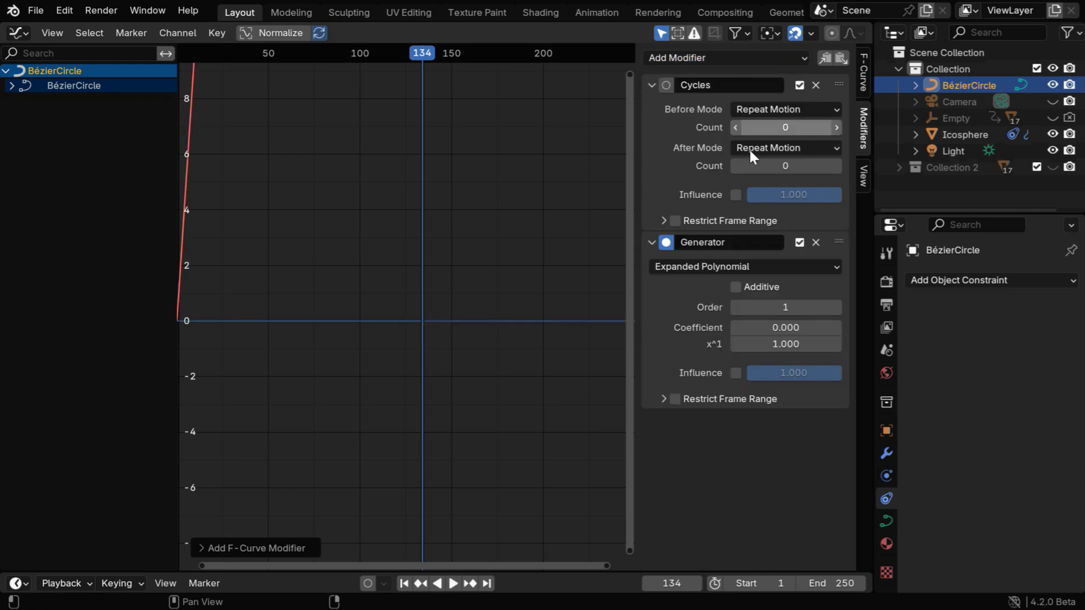
pyautogui.click(799, 328)
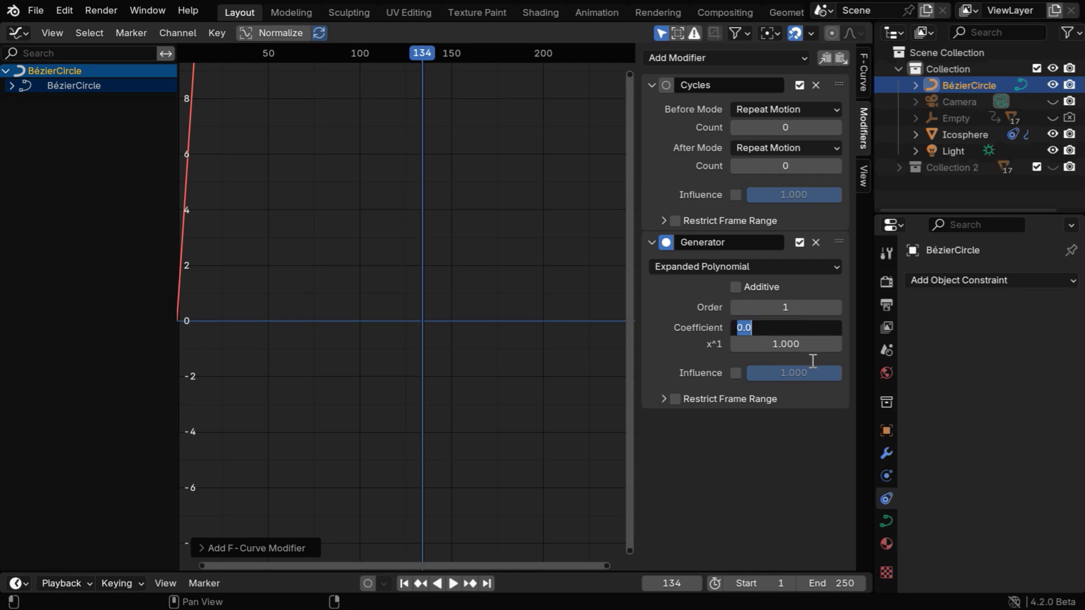
pyautogui.write('-1')
pyautogui.press('Return')
pyautogui.click(19, 32)
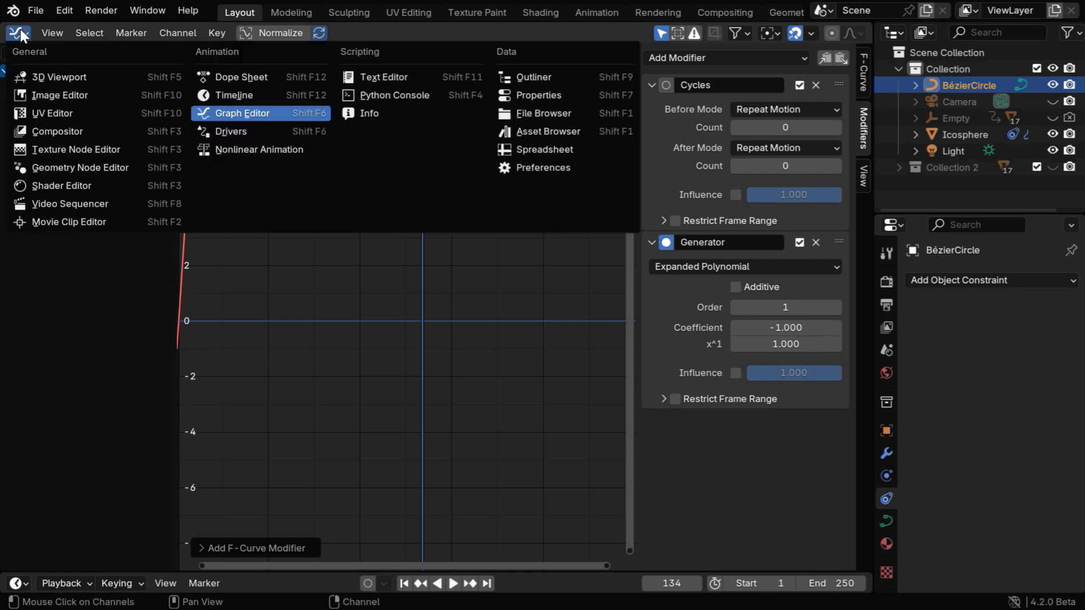
# Back in the 3D Viewport, play the orbit, rewind to frame 1, and select the sphere to view its modifiers.
pyautogui.click(37, 75)
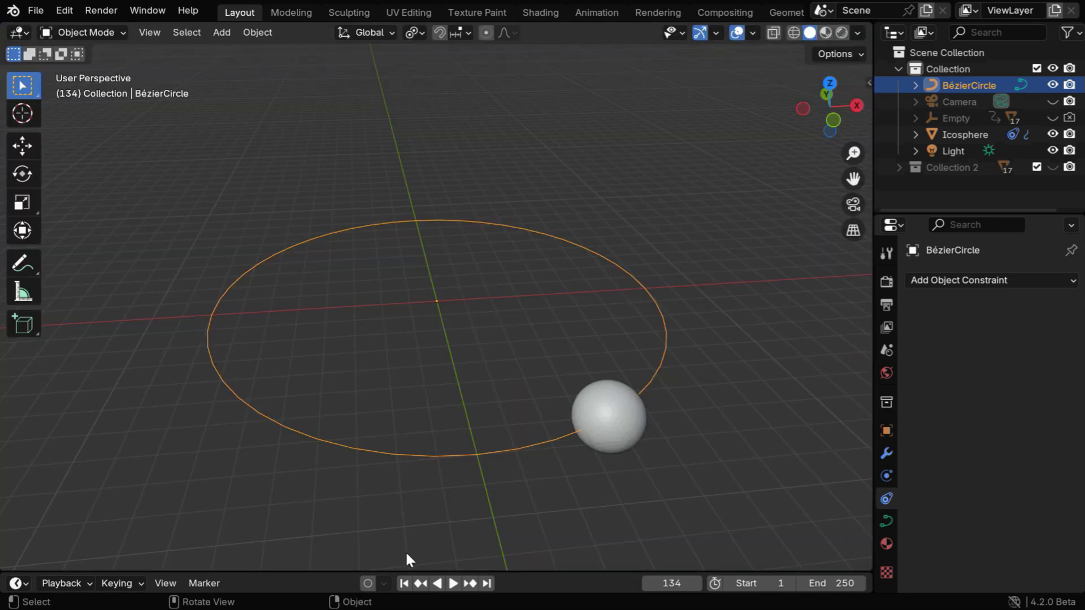
pyautogui.click(404, 582)
pyautogui.click(453, 583)
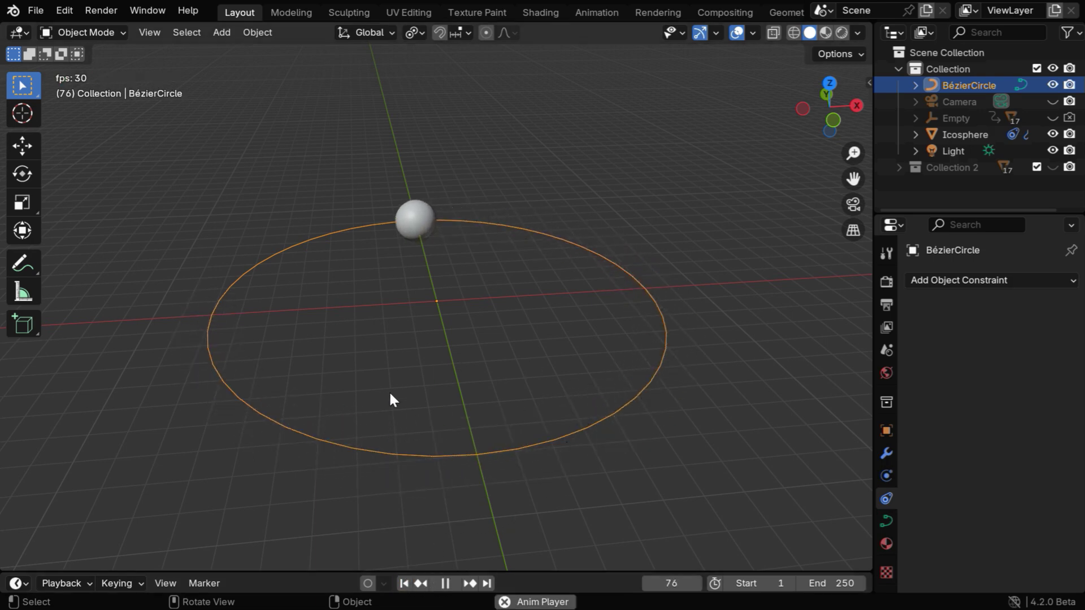
pyautogui.click(886, 454)
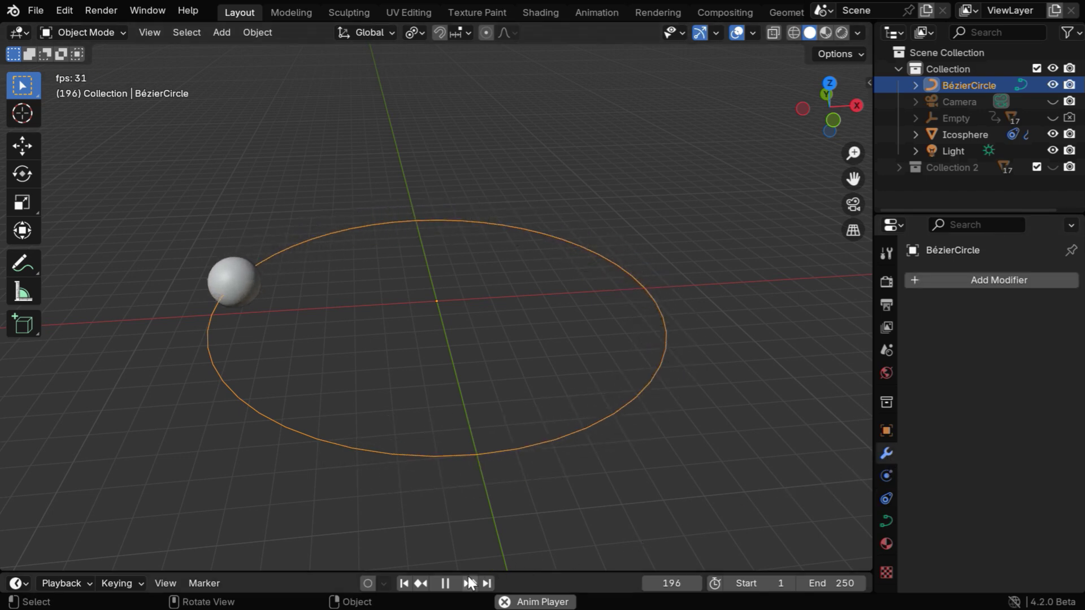
pyautogui.click(445, 583)
pyautogui.click(403, 583)
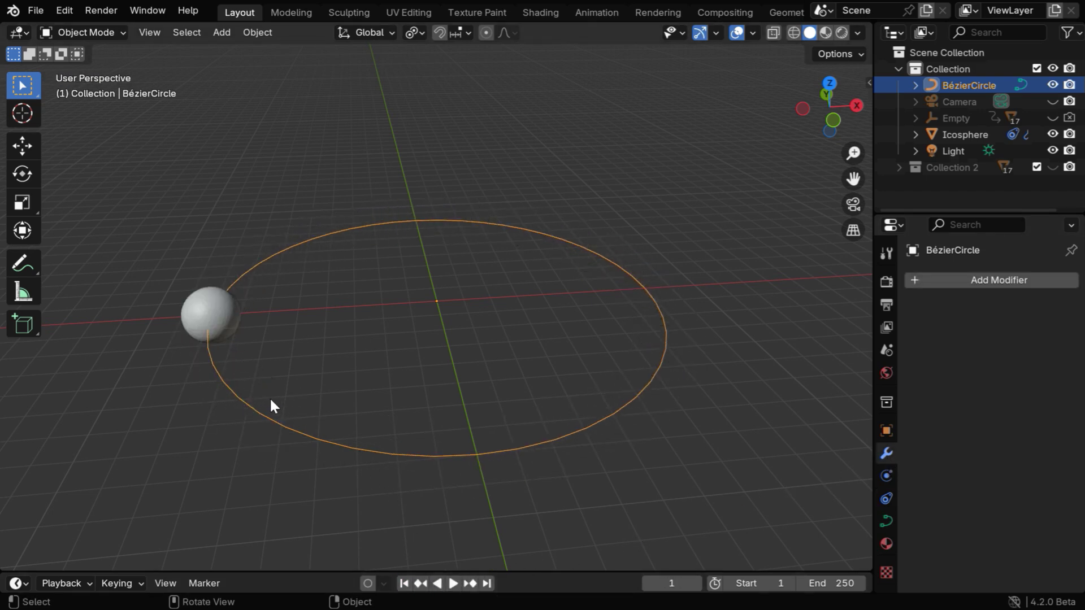
pyautogui.moveTo(270, 400); pyautogui.dragTo(418, 403, button='middle')
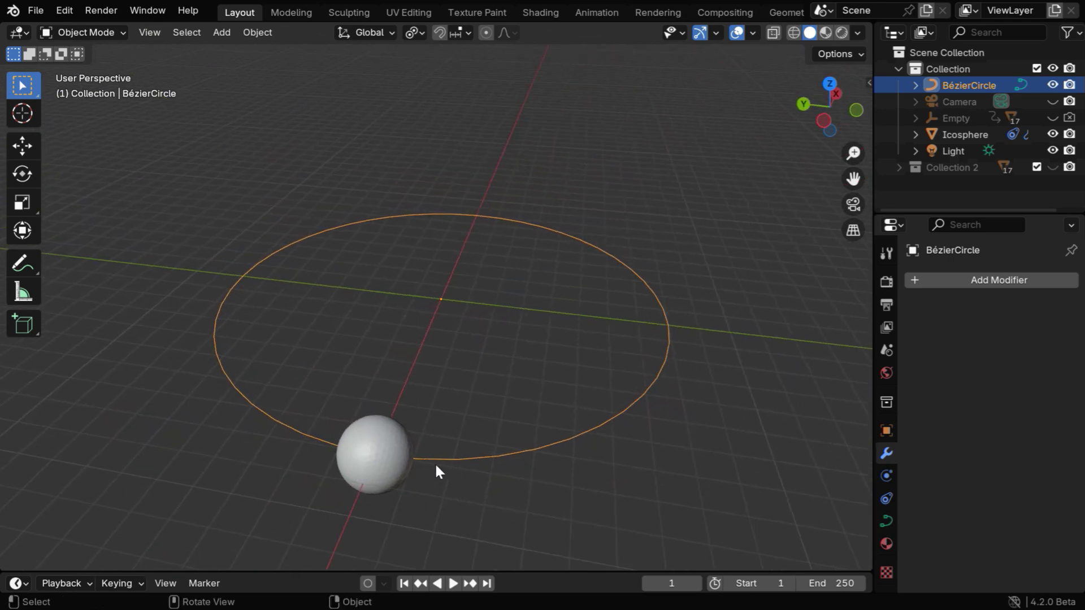
pyautogui.click(382, 453)
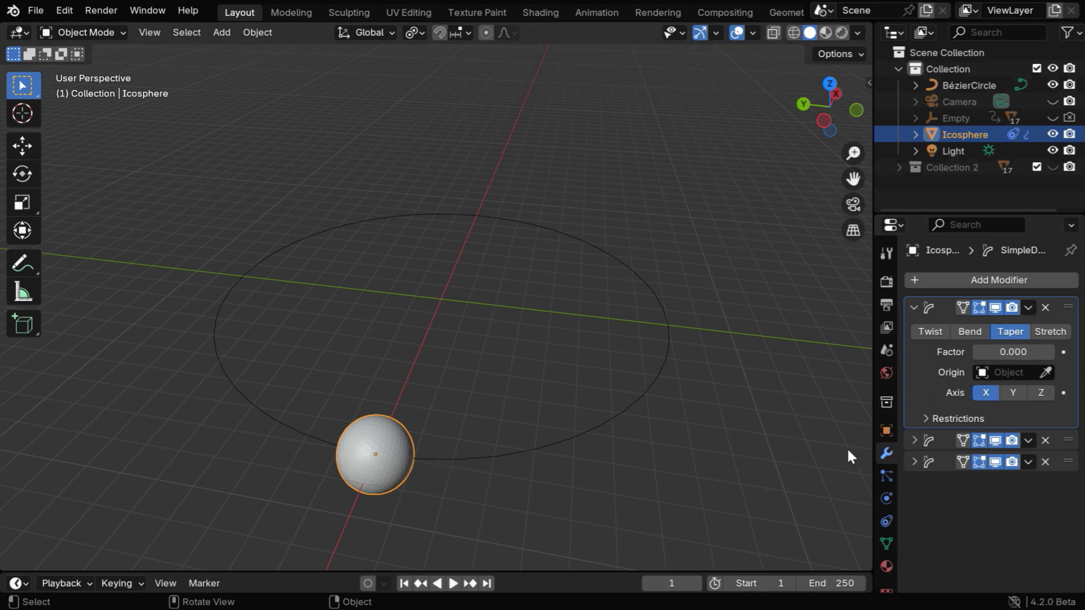
# Set the first Simple Deform Taper to axis Y with factor 0.5.
pyautogui.click(1013, 392)
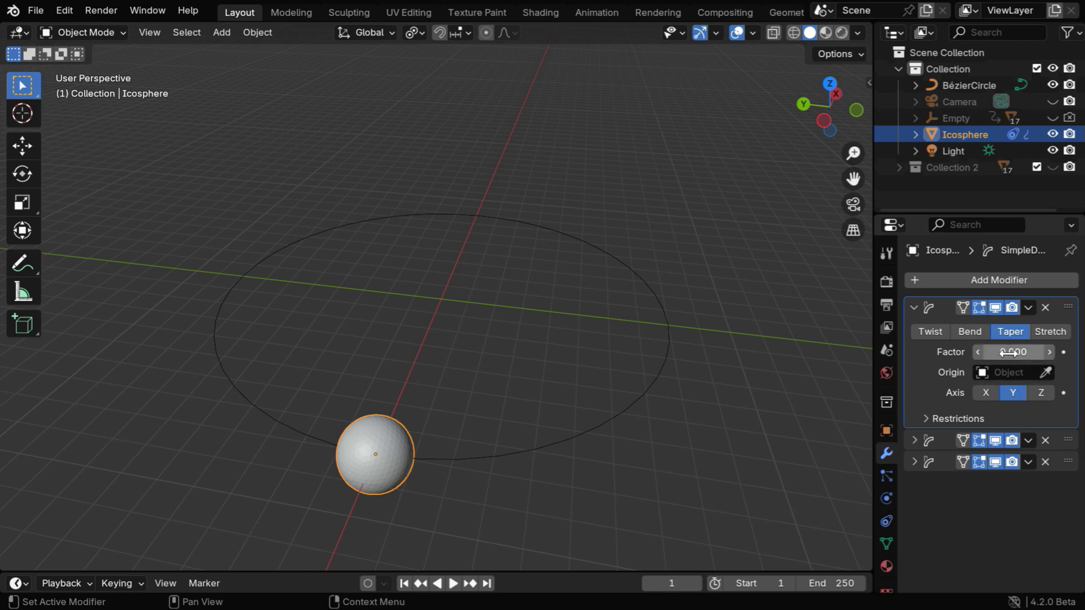
pyautogui.moveTo(1009, 351); pyautogui.dragTo(1084, 352)
pyautogui.click(1011, 352)
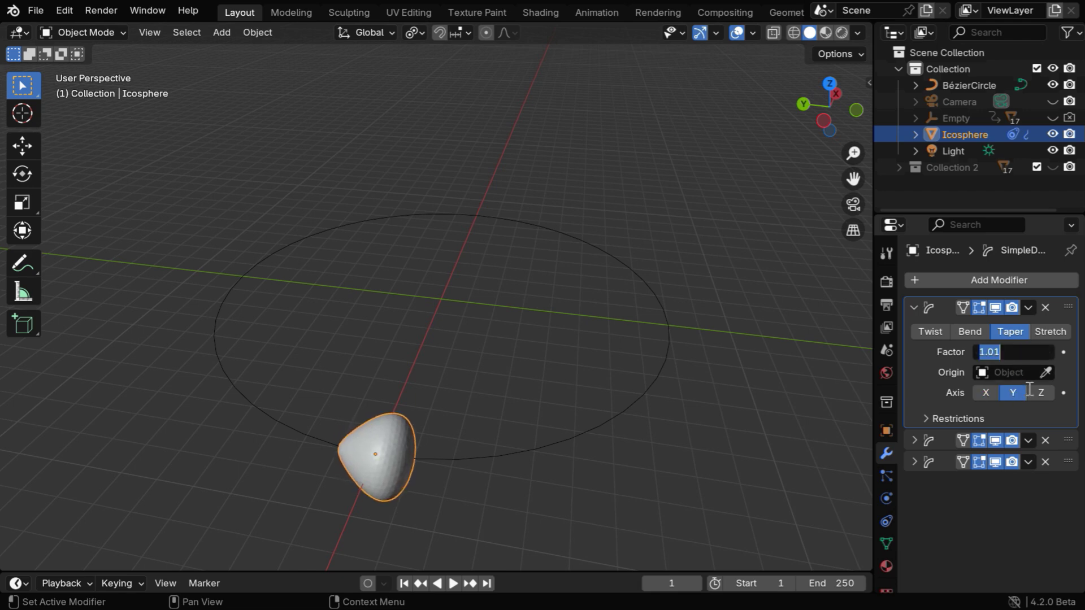
pyautogui.write('0.5')
pyautogui.press('Return')
pyautogui.moveTo(537, 446); pyautogui.dragTo(474, 457, button='middle')
pyautogui.click(914, 307)
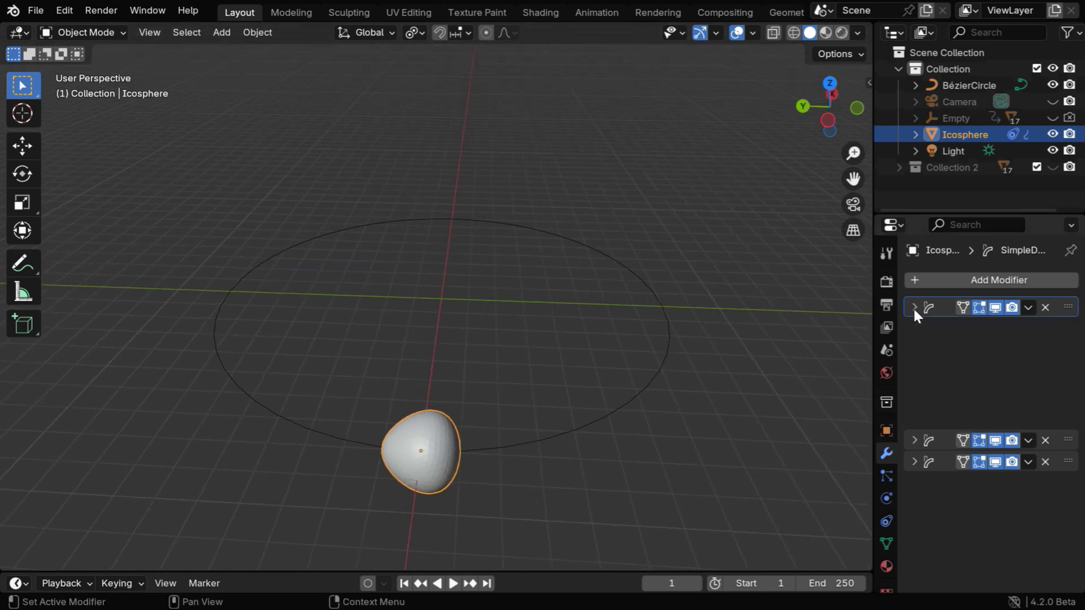
# Set the second Simple Deform Stretch to axis Y with factor 0.8.
pyautogui.click(914, 328)
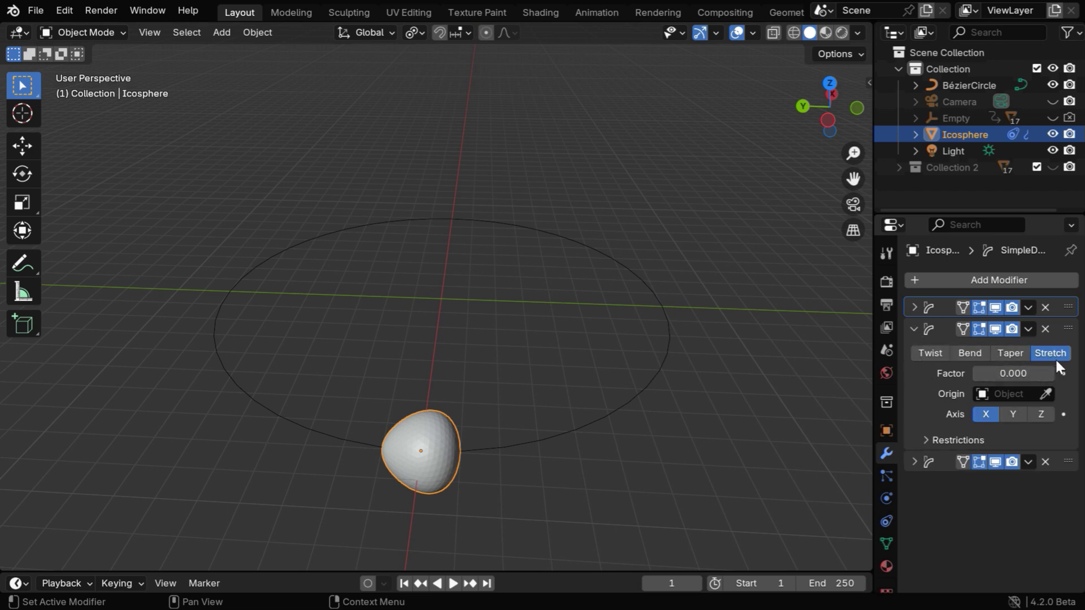
pyautogui.click(1013, 414)
pyautogui.moveTo(1024, 374); pyautogui.dragTo(1073, 375)
pyautogui.click(1024, 374)
pyautogui.write('0.8')
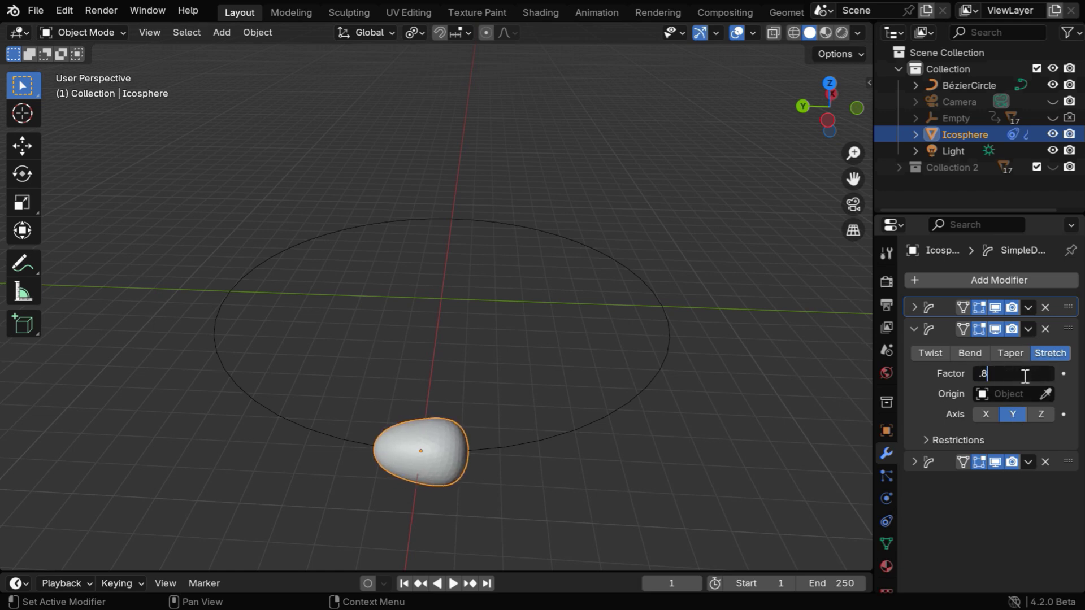
pyautogui.press('Return')
pyautogui.click(913, 329)
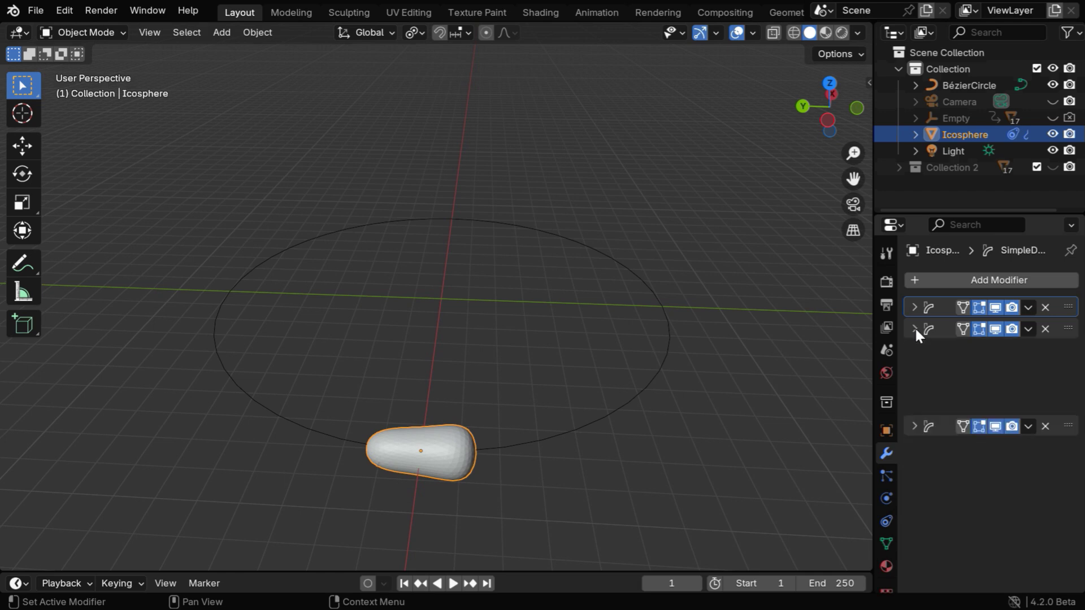
pyautogui.click(913, 351)
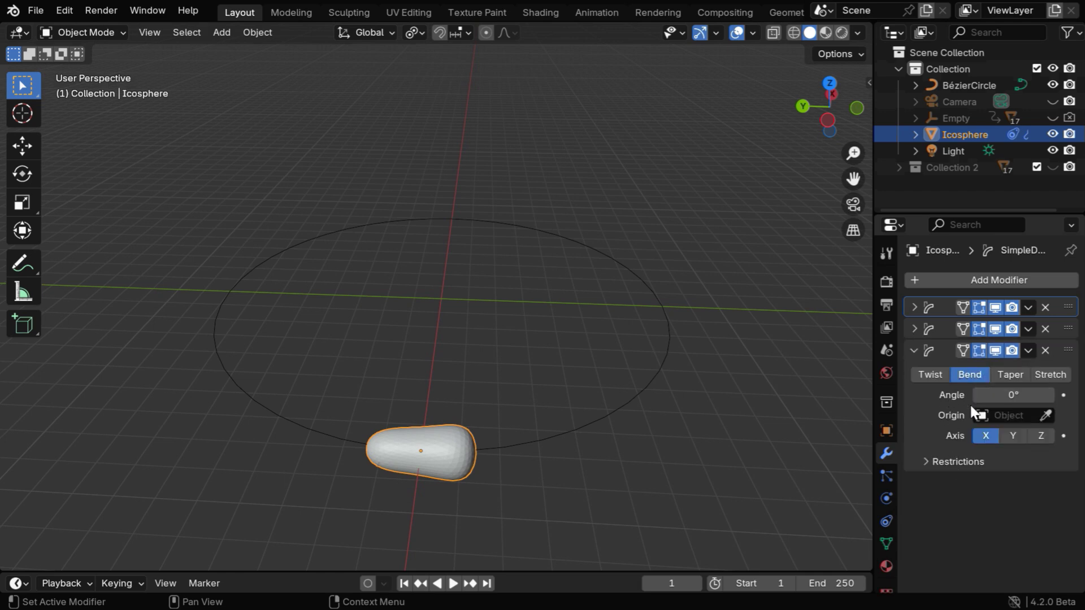
# Add a sphere empty, move it to X -8 m, and rotate it 90° on X.
pyautogui.click(221, 32)
pyautogui.moveTo(329, 210)
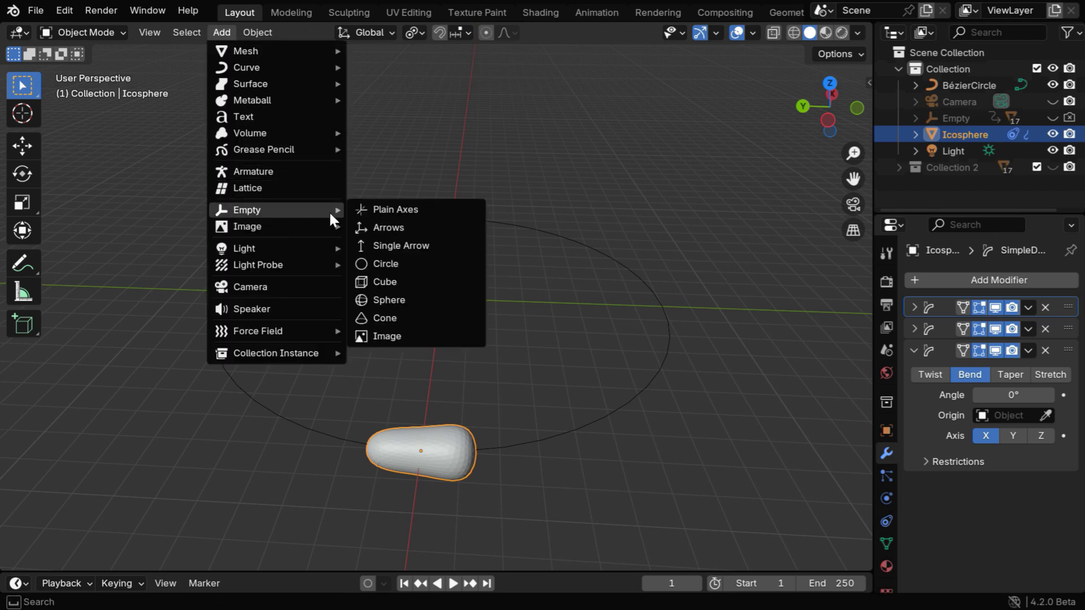
pyautogui.click(398, 296)
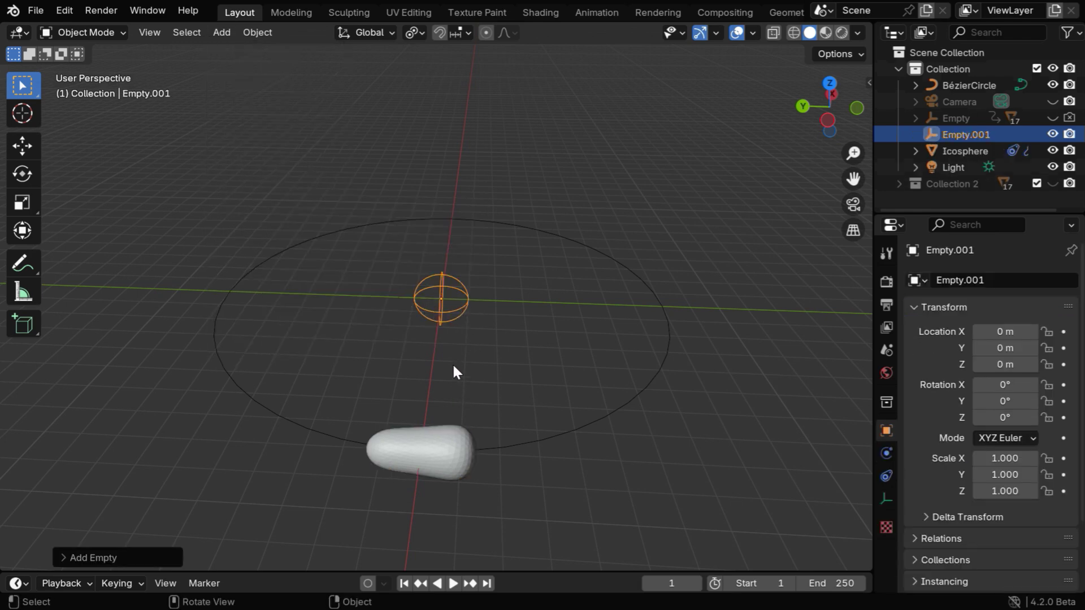
pyautogui.press('g')
pyautogui.press('x')
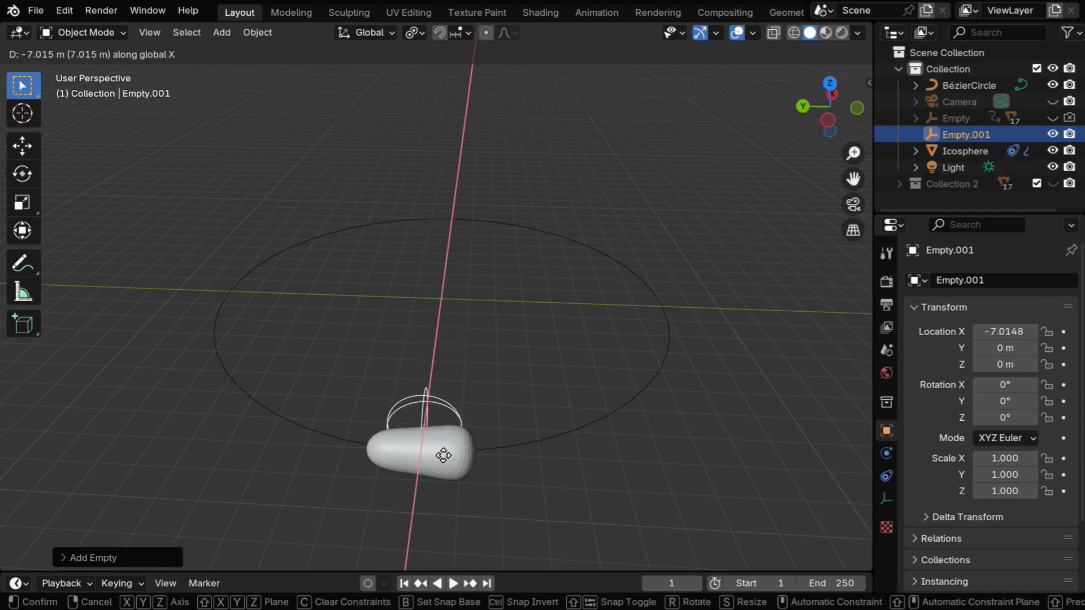
pyautogui.click(437, 470)
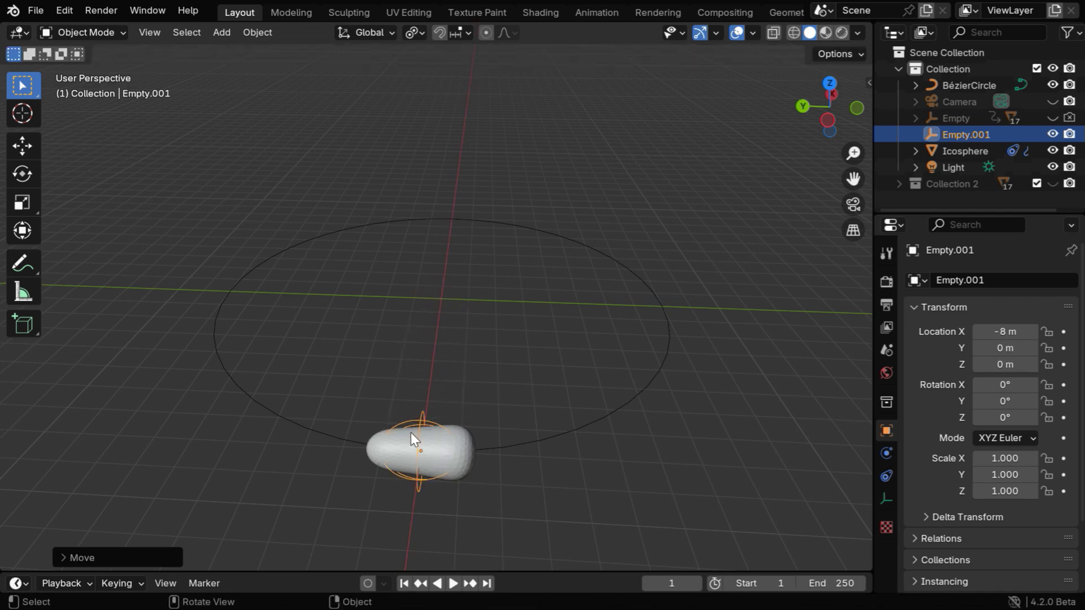
pyautogui.click(1005, 385)
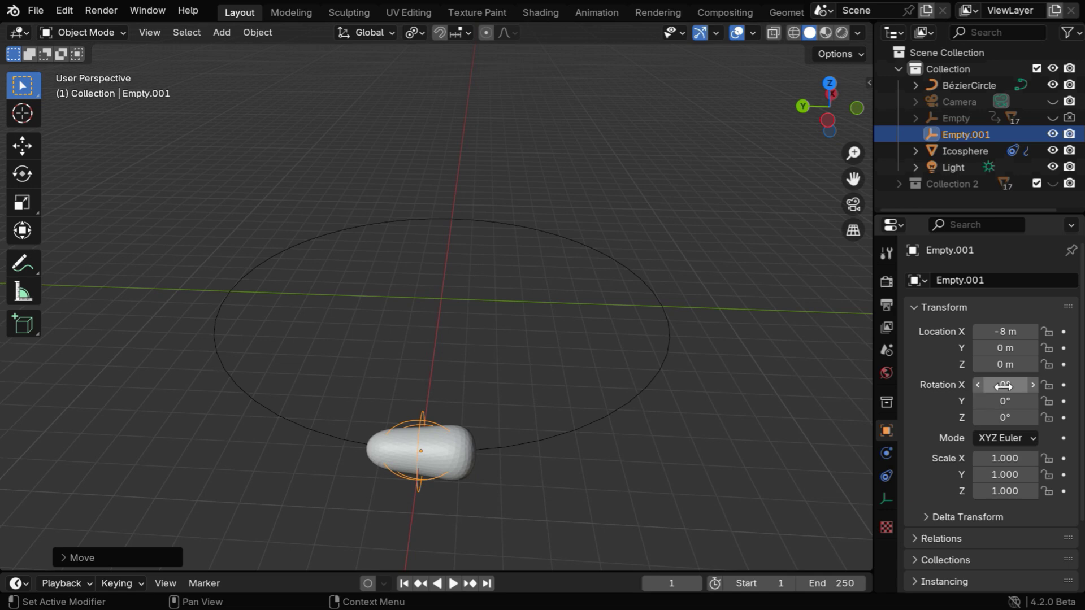
pyautogui.write('90')
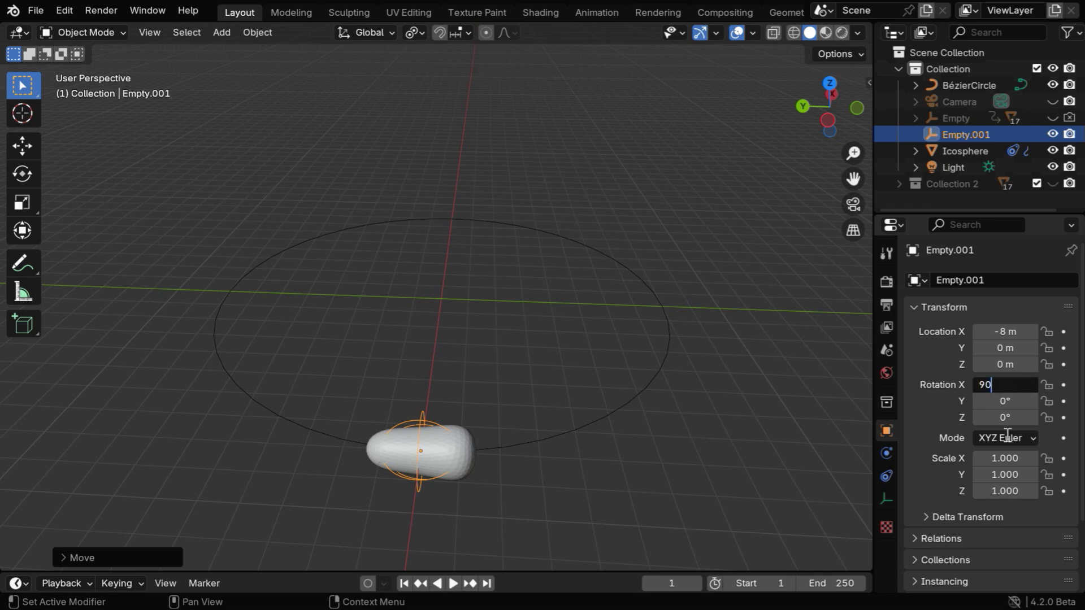
pyautogui.press('Return')
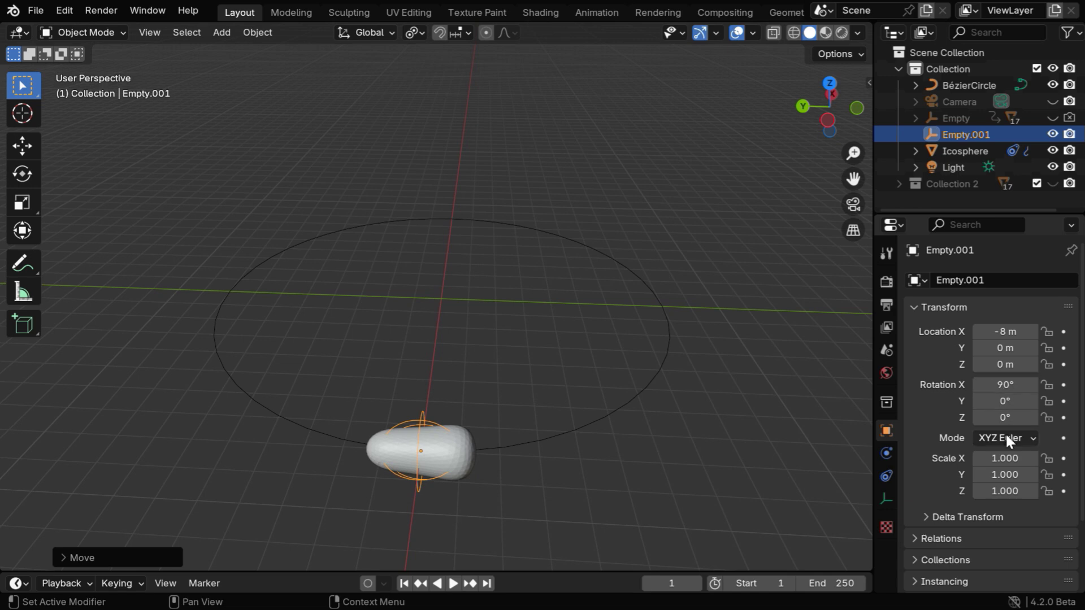
# Bend the icosphere about 45° on the Y axis with Empty.001 as the origin.
pyautogui.click(463, 453)
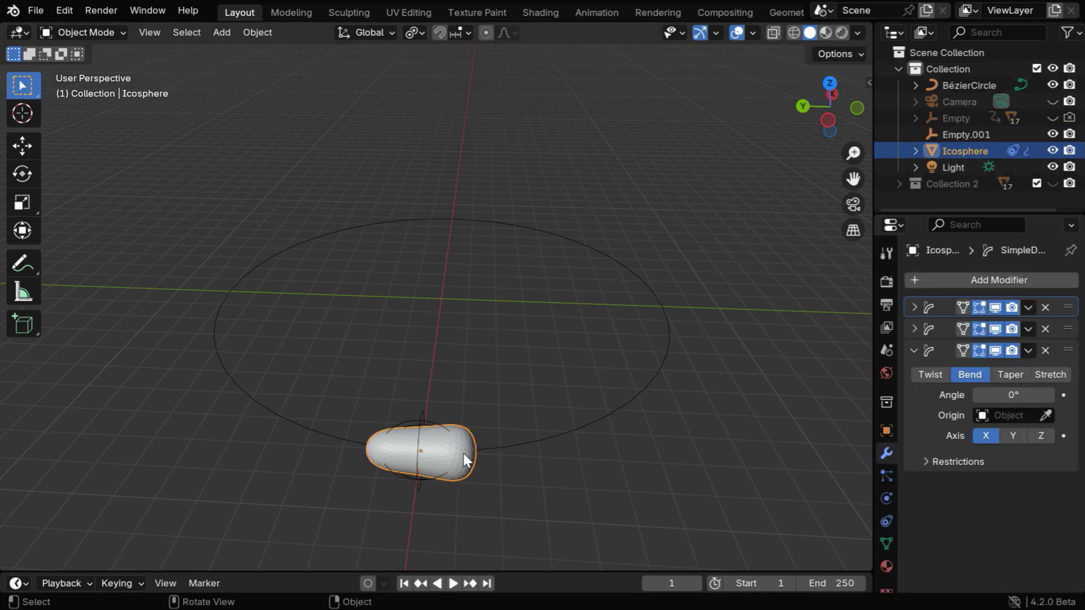
pyautogui.click(1045, 415)
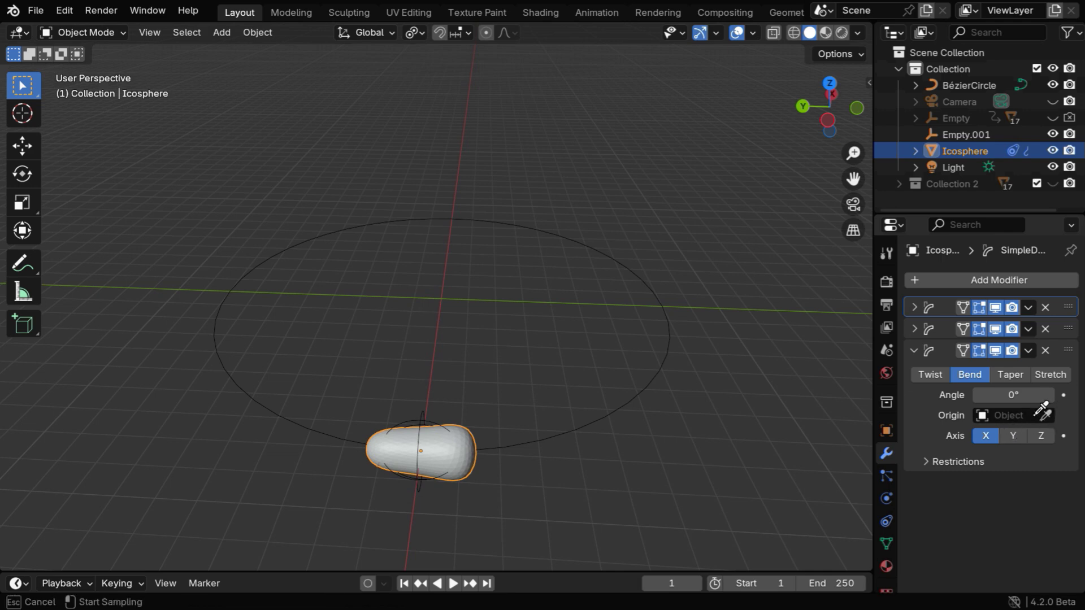
pyautogui.click(424, 419)
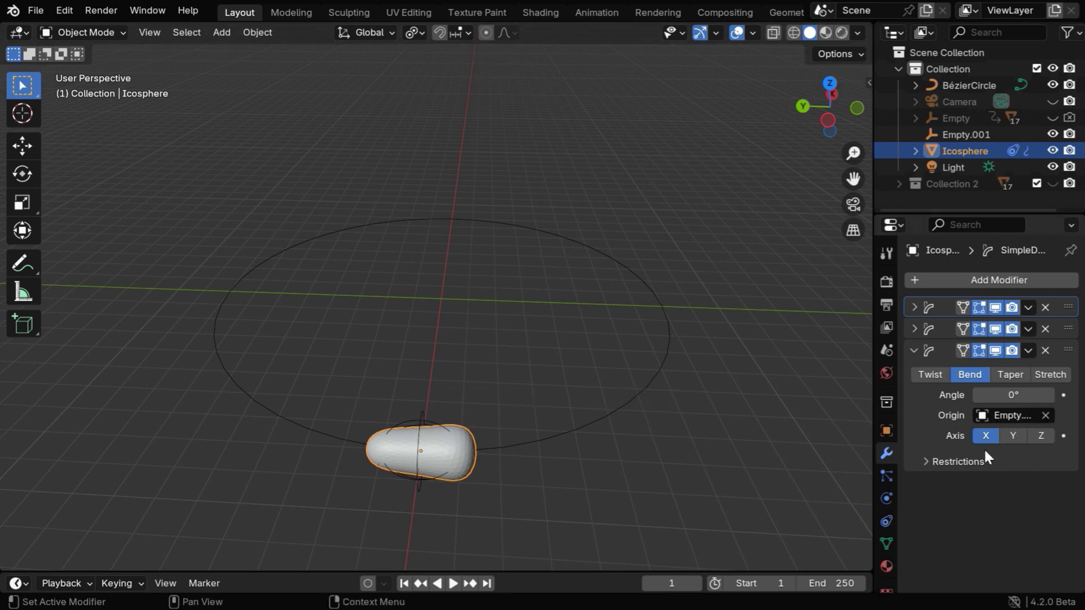
pyautogui.click(1015, 433)
pyautogui.moveTo(1013, 395); pyautogui.dragTo(1065, 395)
# Restrict the Stretch modifier's limits to a lower value of 0.50 and upper 1.00.
pyautogui.moveTo(466, 450); pyautogui.dragTo(496, 466, button='middle')
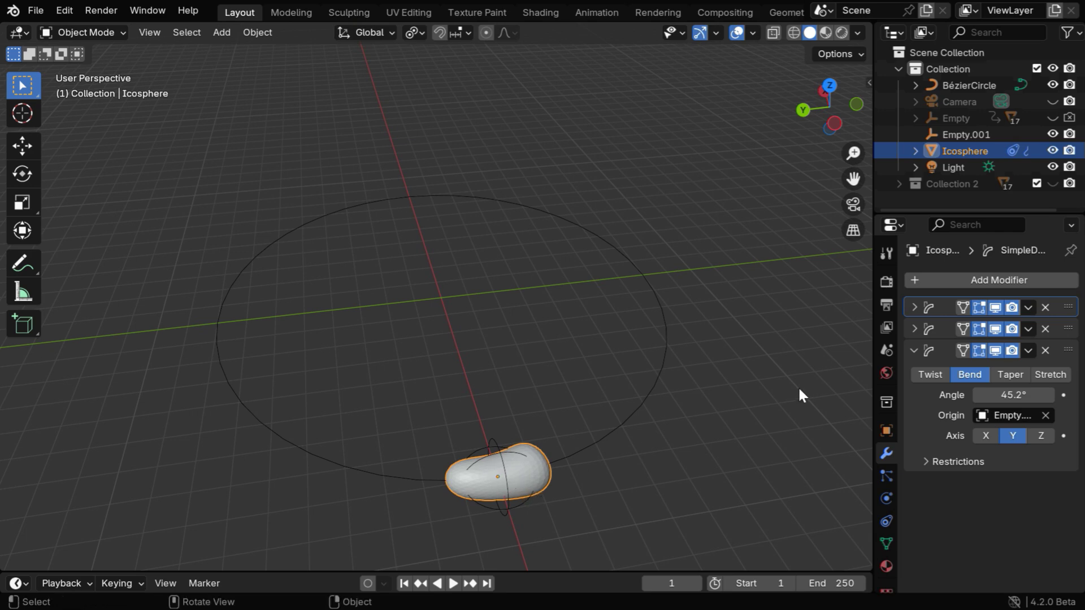
pyautogui.click(911, 328)
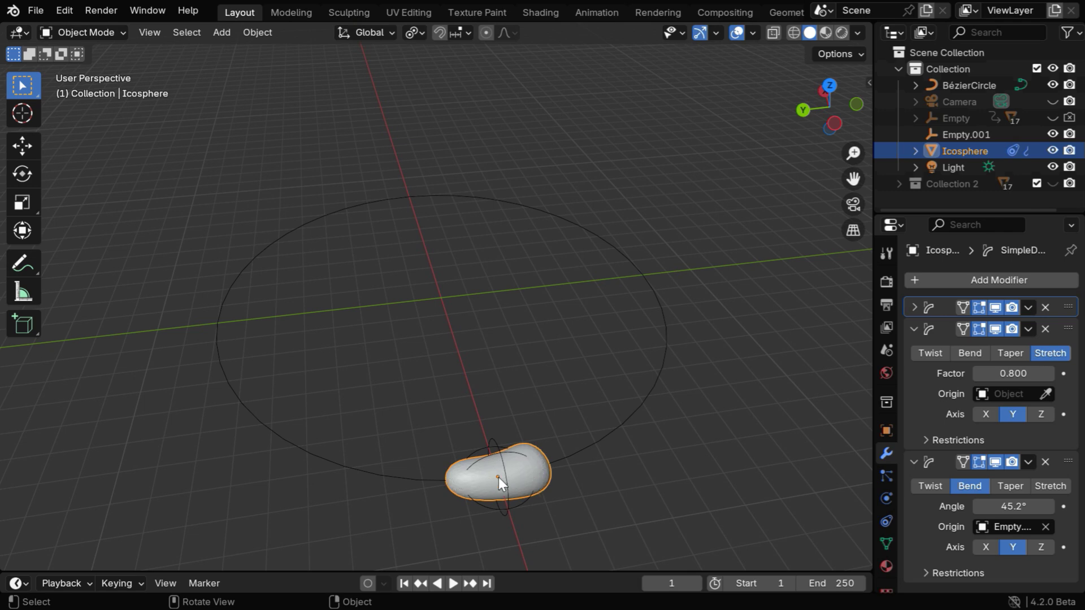
pyautogui.click(925, 440)
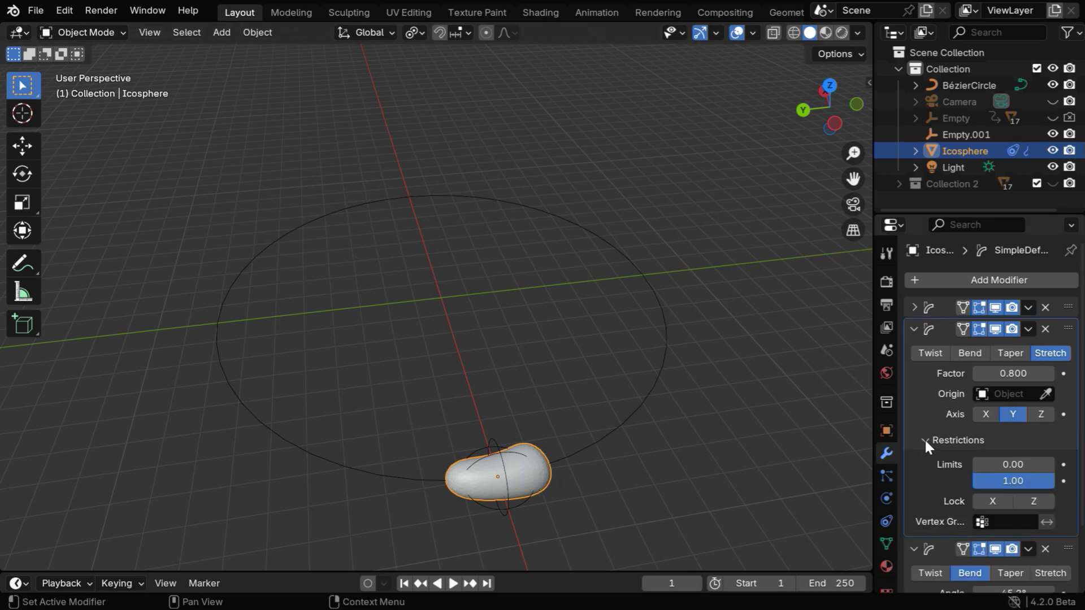
pyautogui.scroll(-3, 1002, 464)
pyautogui.moveTo(1003, 398)
pyautogui.mouseDown()
pyautogui.moveTo(1046, 398)
pyautogui.moveTo(999, 400)
pyautogui.mouseUp()
pyautogui.click(999, 400)
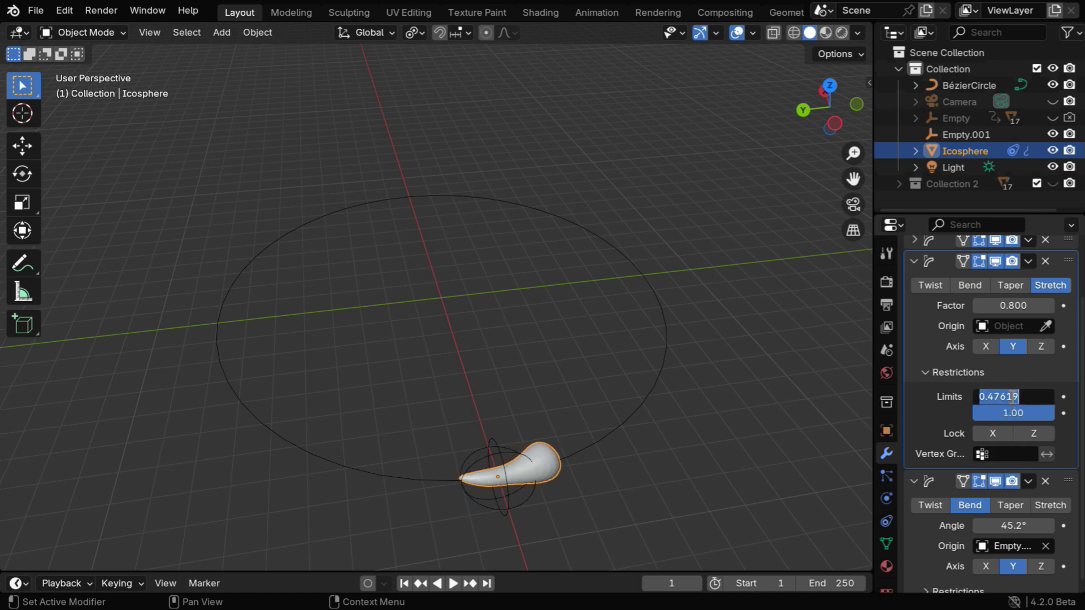
pyautogui.press('BackSpace')
pyautogui.write('.5')
pyautogui.press('Return')
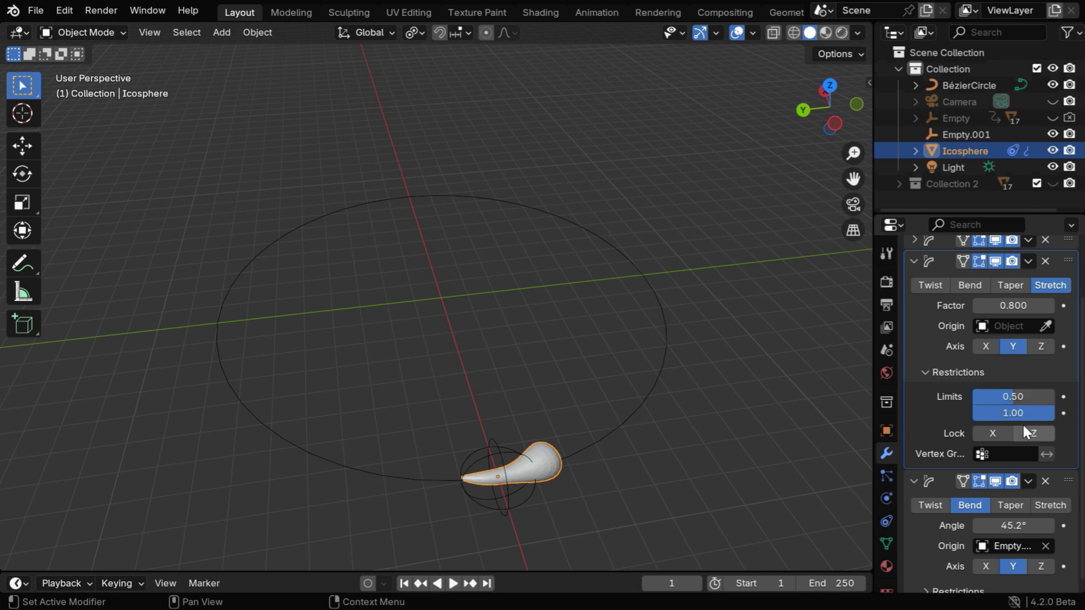
pyautogui.click(913, 259)
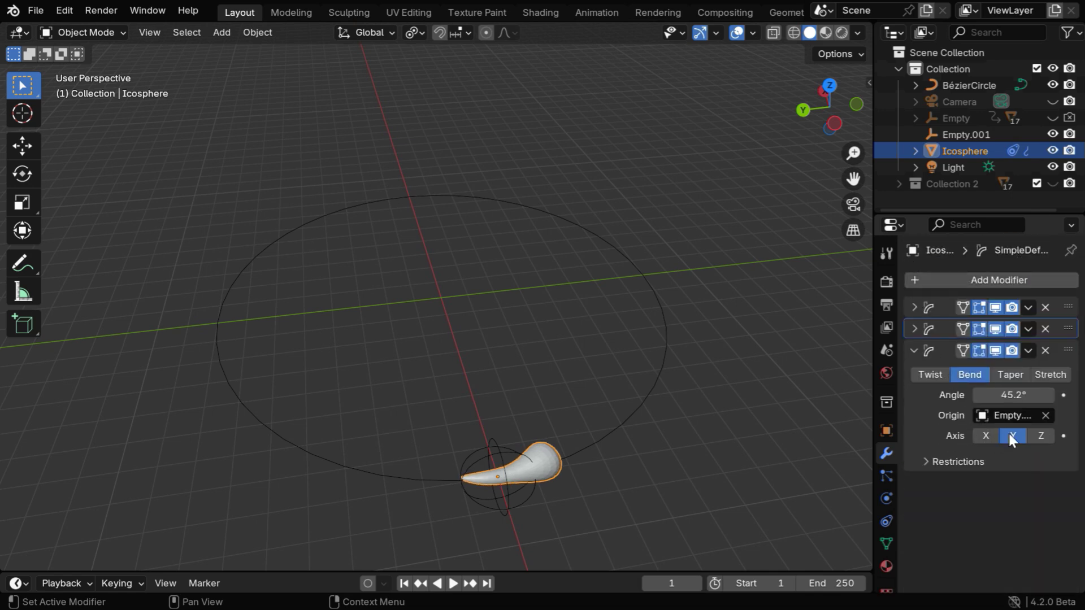
# Set the Bend modifier's angle to exactly 45° and inspect the comet shape.
pyautogui.moveTo(1016, 395); pyautogui.dragTo(1023, 394)
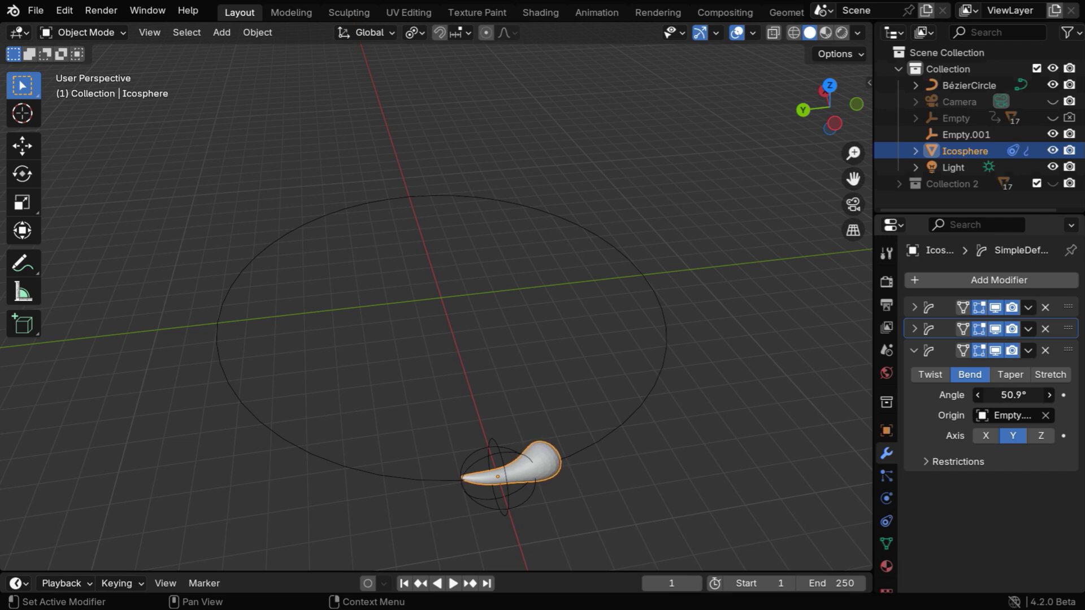
pyautogui.click(1017, 395)
pyautogui.write('4')
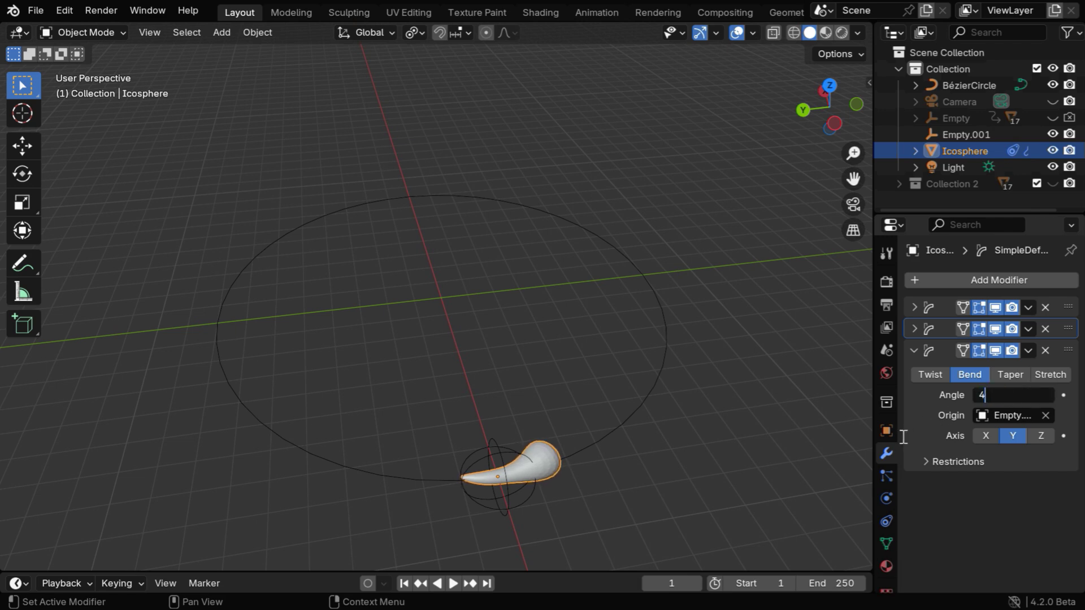
pyautogui.write('5')
pyautogui.press('Return')
pyautogui.moveTo(612, 488); pyautogui.dragTo(571, 501, button='middle')
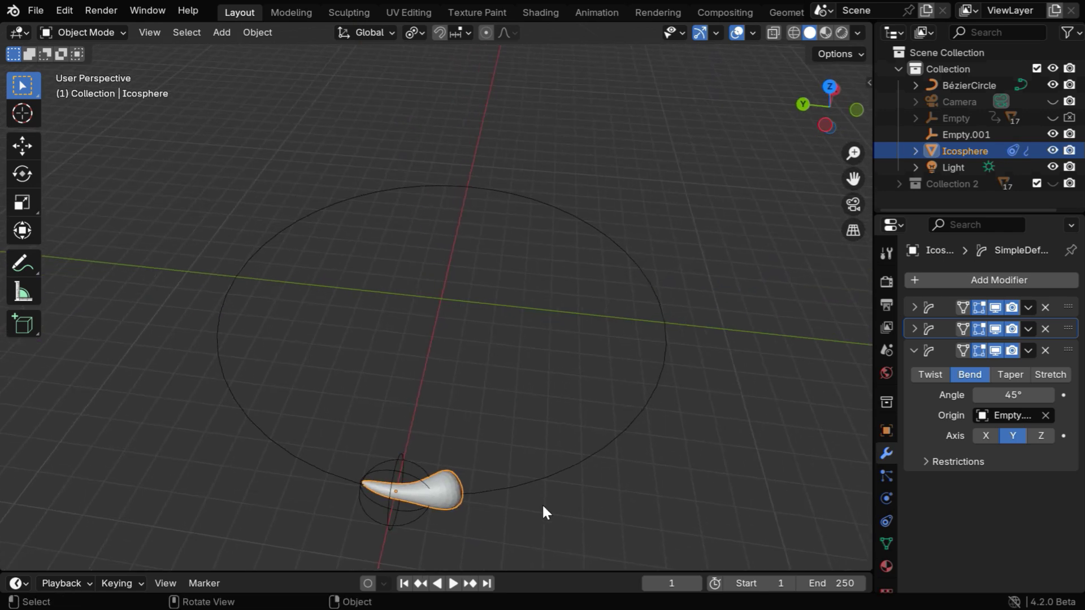
# Parent Empty.001 to the Icosphere with Object (Keep Transform).
pyautogui.click(392, 463)
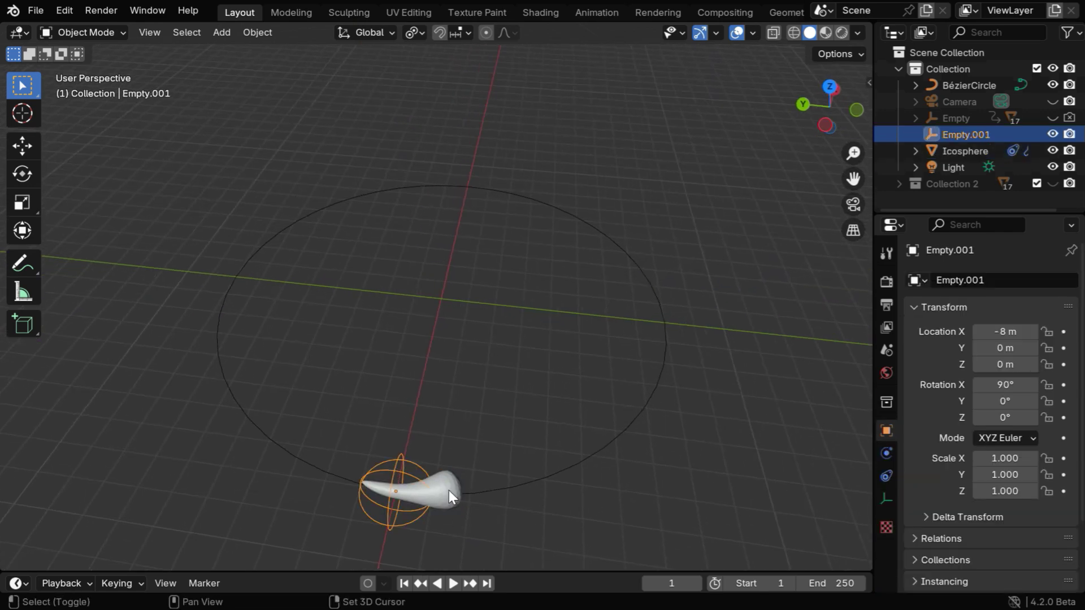
pyautogui.keyDown('shift'); pyautogui.click(448, 490); pyautogui.keyUp('shift')
pyautogui.hotkey('ctrl', 'p')
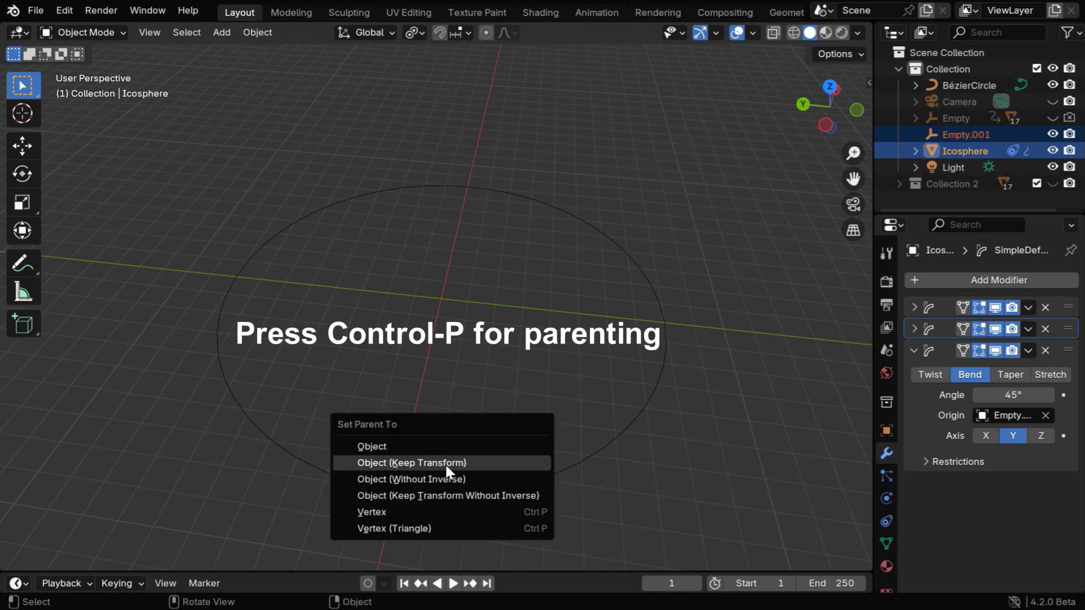
pyautogui.click(475, 462)
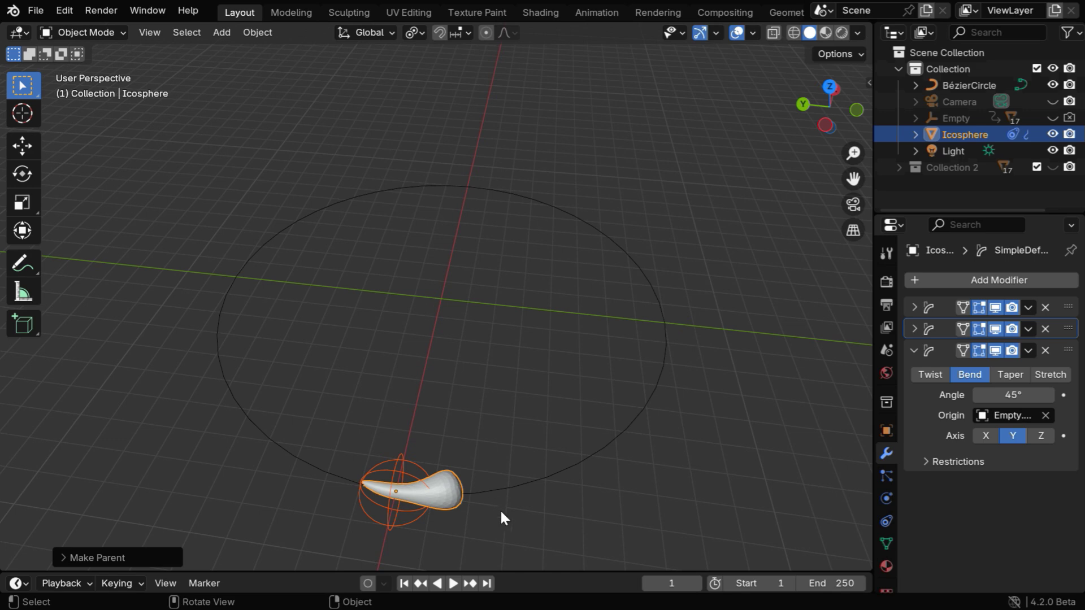
# Hide Empty.001 in the viewport from the Icosphere's children in the Outliner.
pyautogui.moveTo(493, 514); pyautogui.dragTo(373, 457, button='middle')
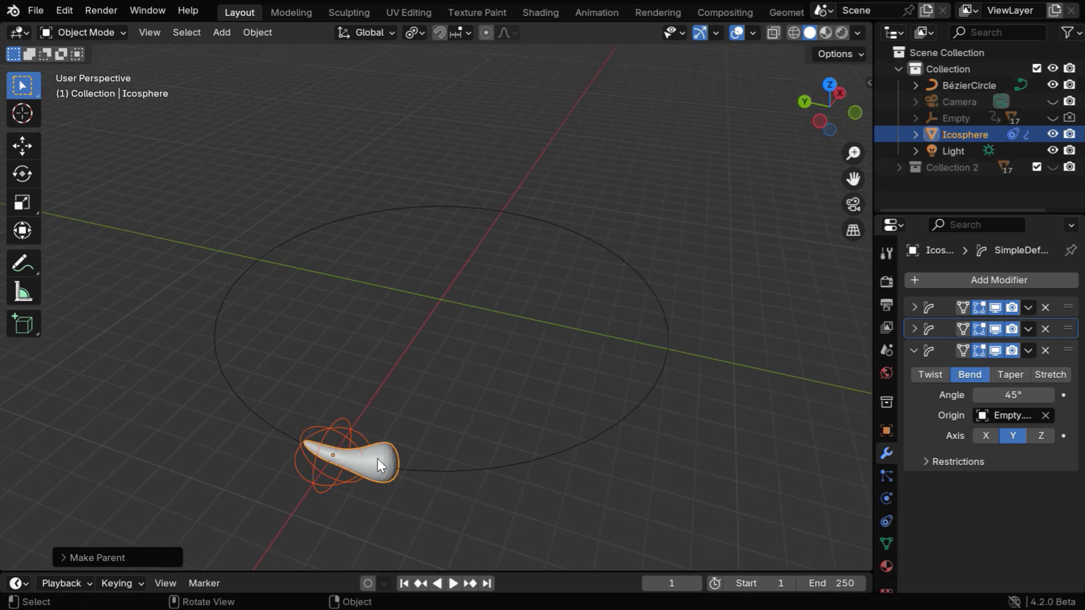
pyautogui.click(389, 460)
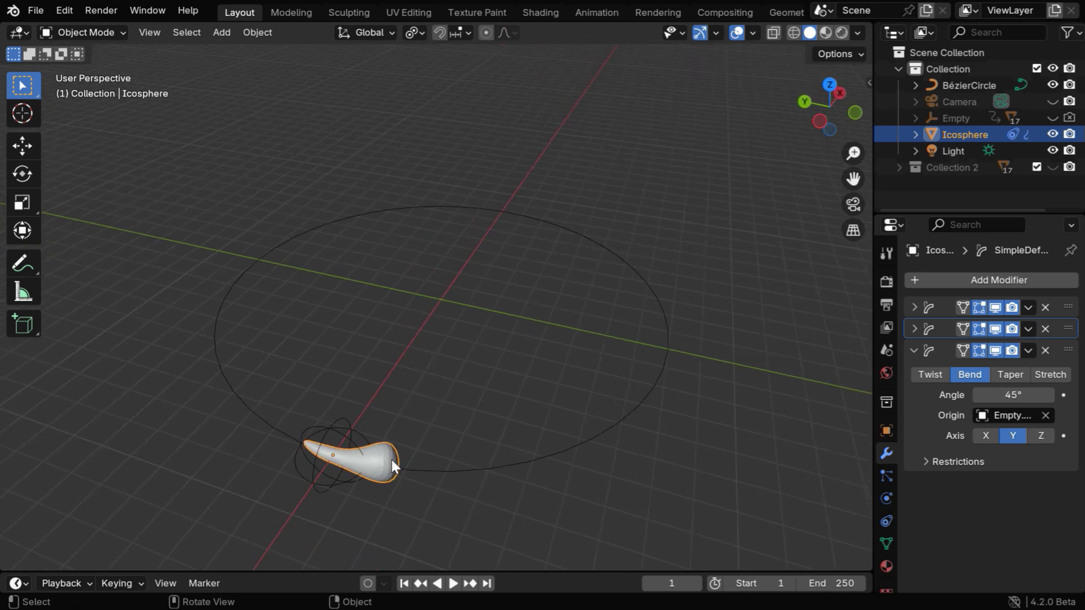
pyautogui.click(915, 135)
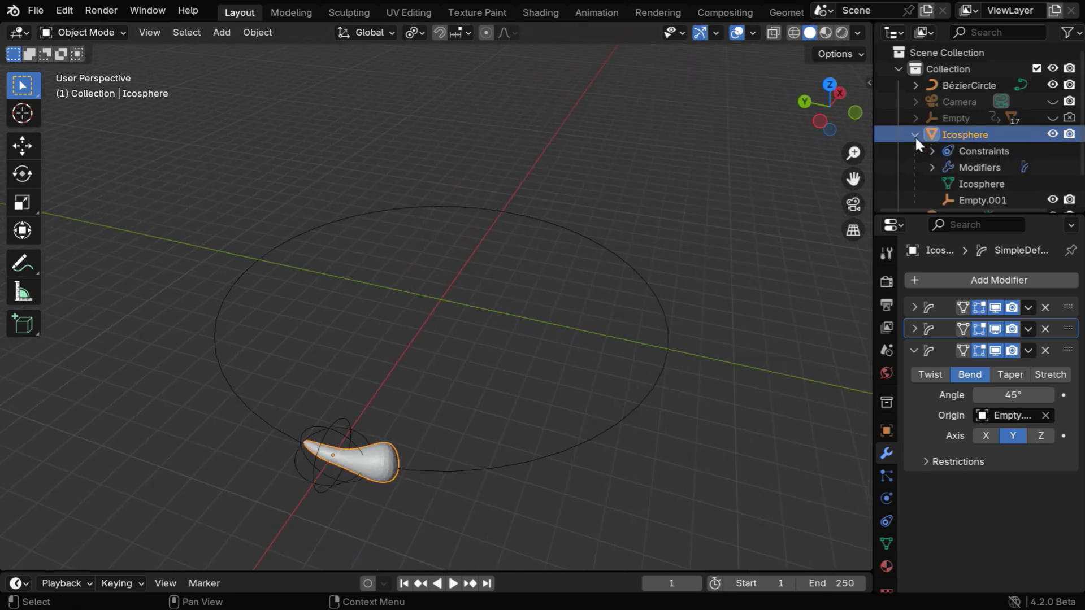
pyautogui.click(1052, 200)
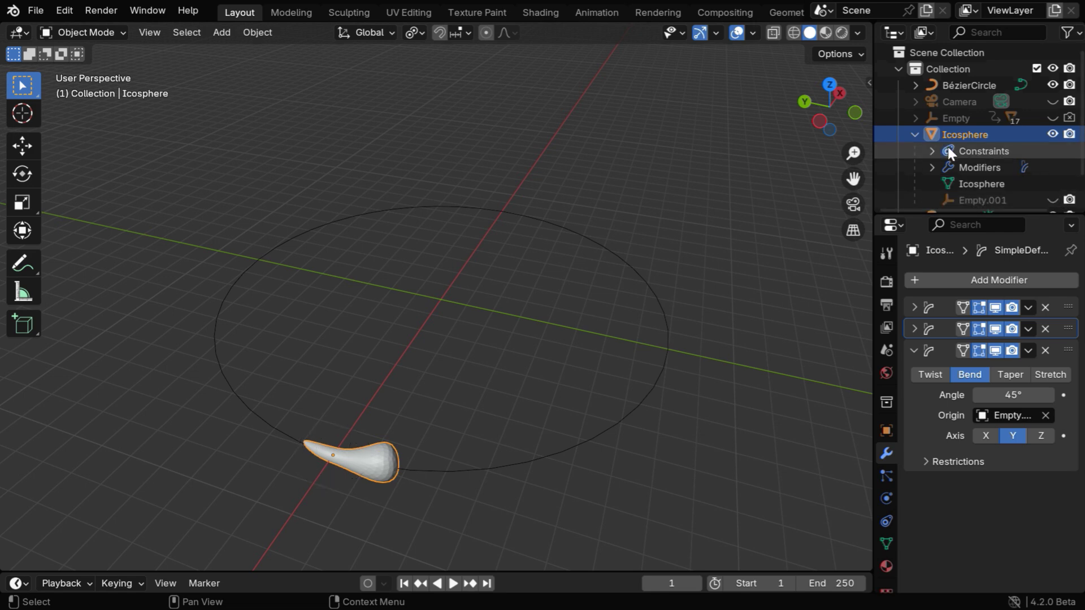
pyautogui.click(915, 134)
# Make the Collection 2 nucleus visible during playback, then stop and rewind to frame 1.
pyautogui.click(453, 583)
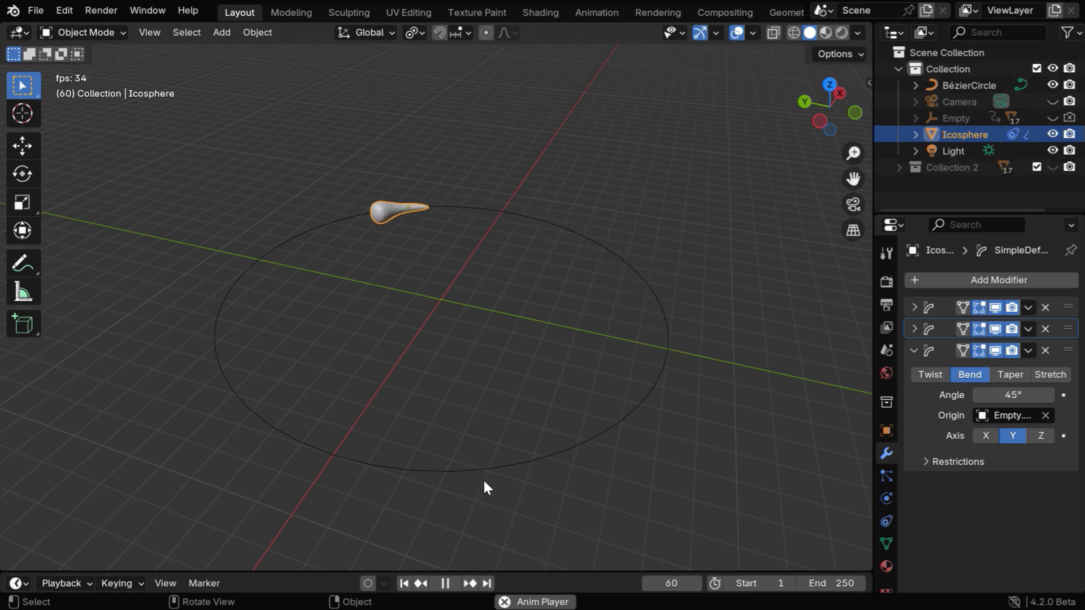
pyautogui.click(1053, 167)
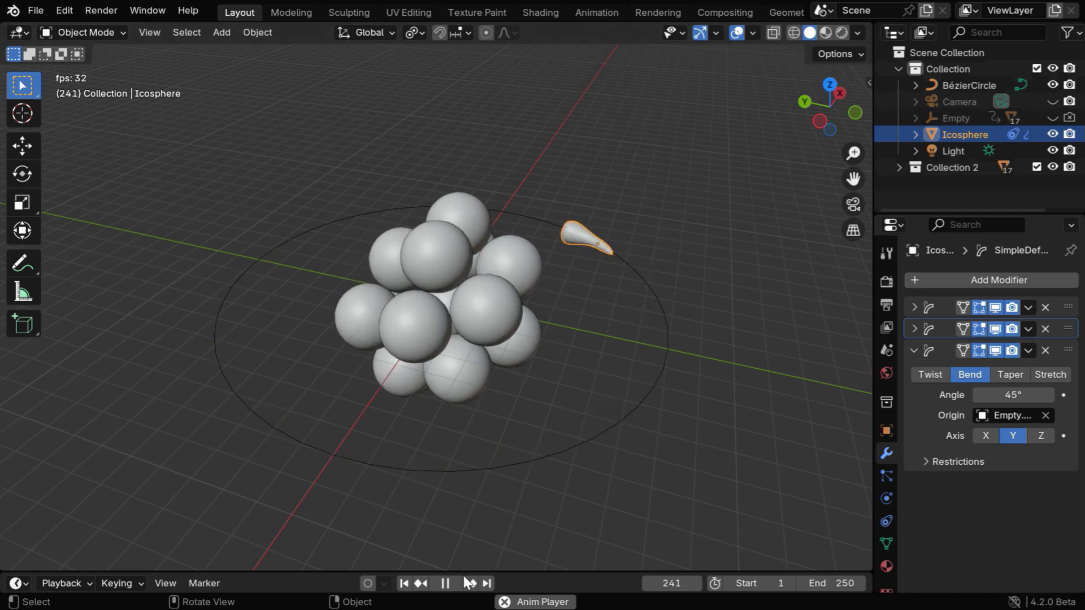
pyautogui.click(449, 584)
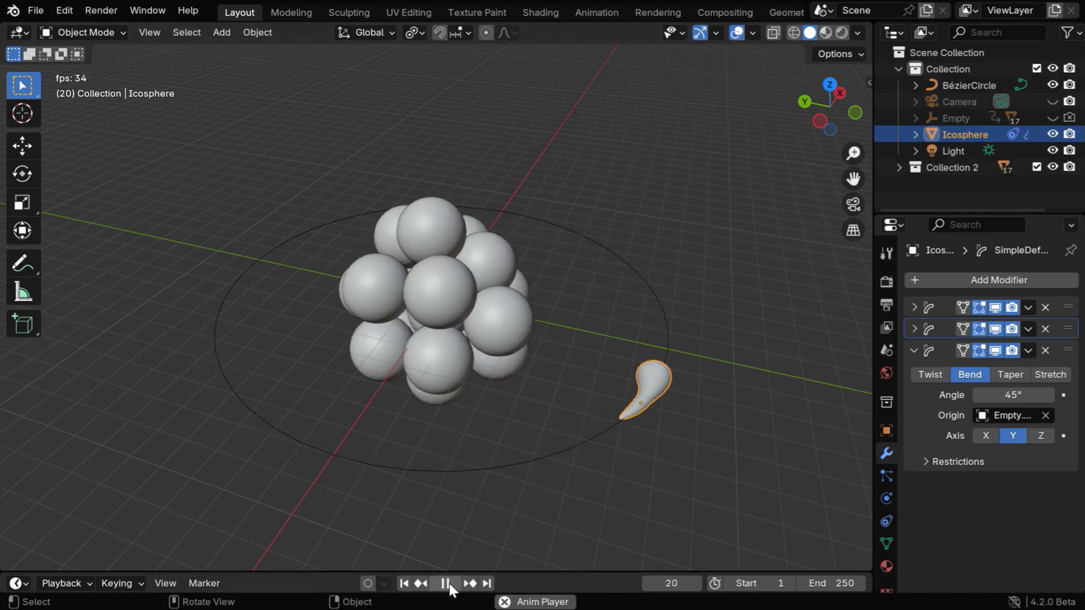
pyautogui.click(403, 583)
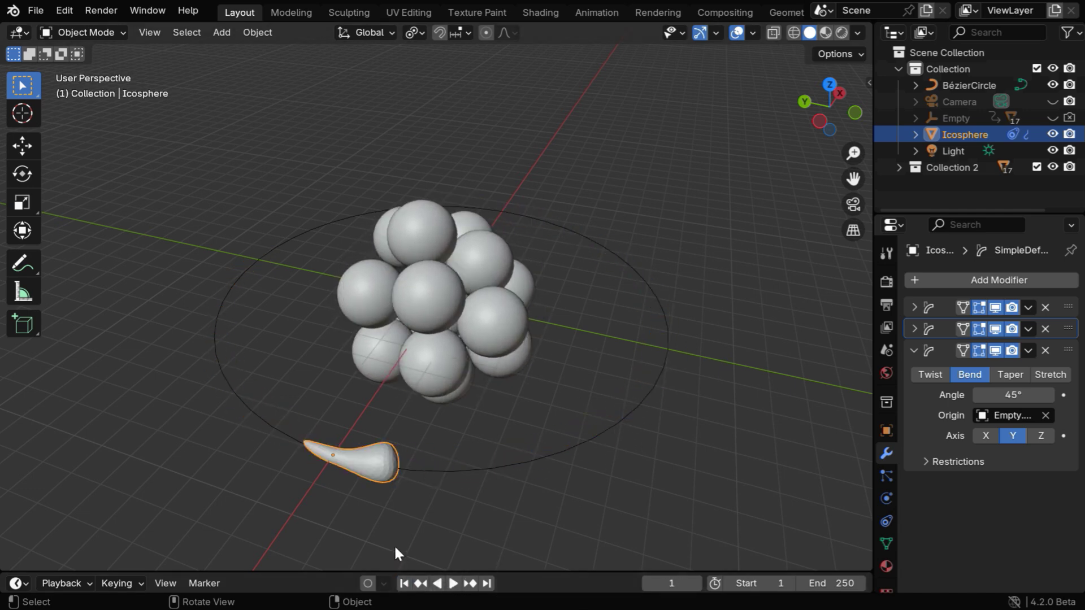
# Scale the comet Icosphere to 2 on X, Y and Z.
pyautogui.click(886, 430)
pyautogui.moveTo(1005, 458); pyautogui.dragTo(1005, 490)
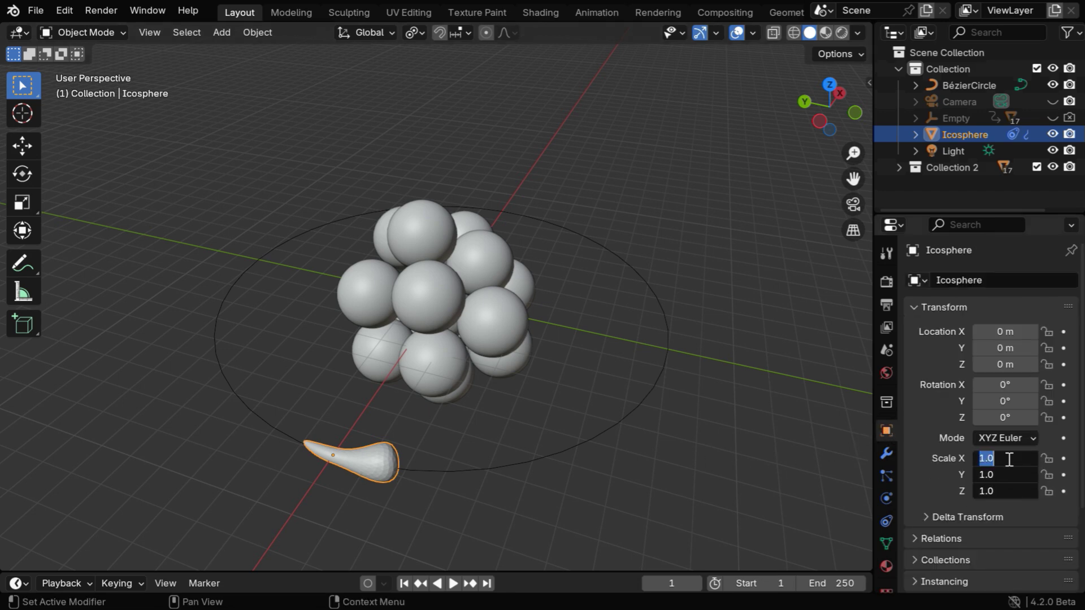
pyautogui.write('2')
pyautogui.press('Return')
pyautogui.moveTo(582, 474); pyautogui.dragTo(568, 455, button='middle')
# Apply Shade Auto Smooth to the comet.
pyautogui.click(469, 503)
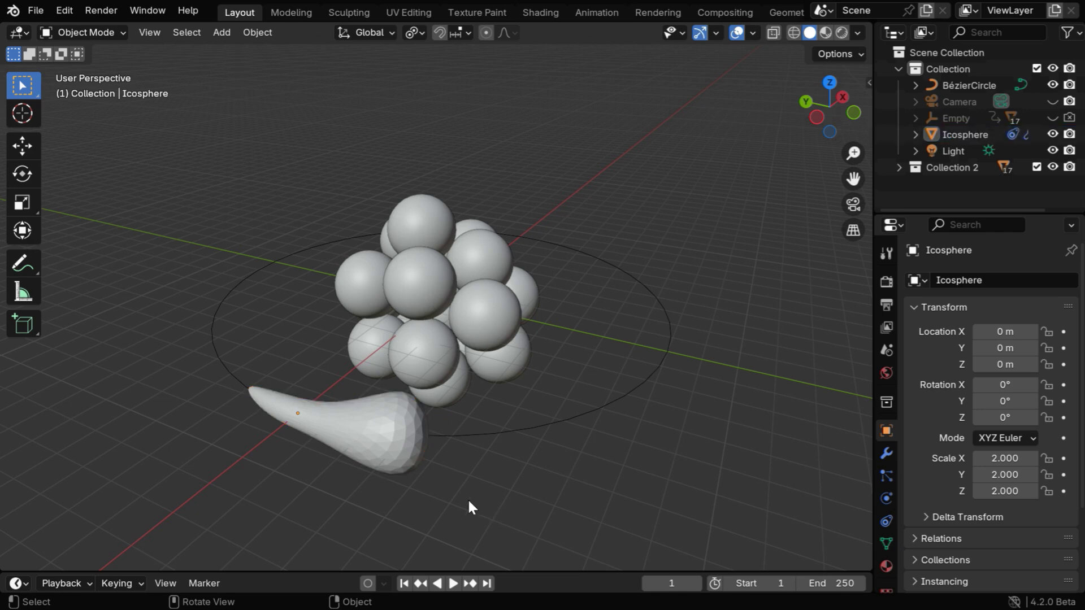
pyautogui.click(353, 448)
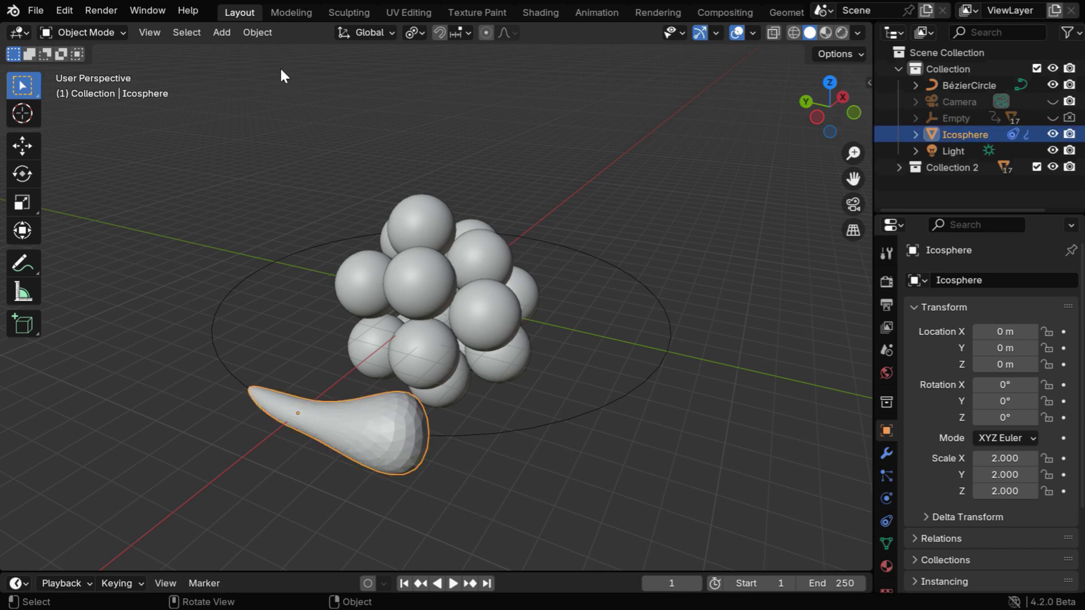
pyautogui.click(257, 32)
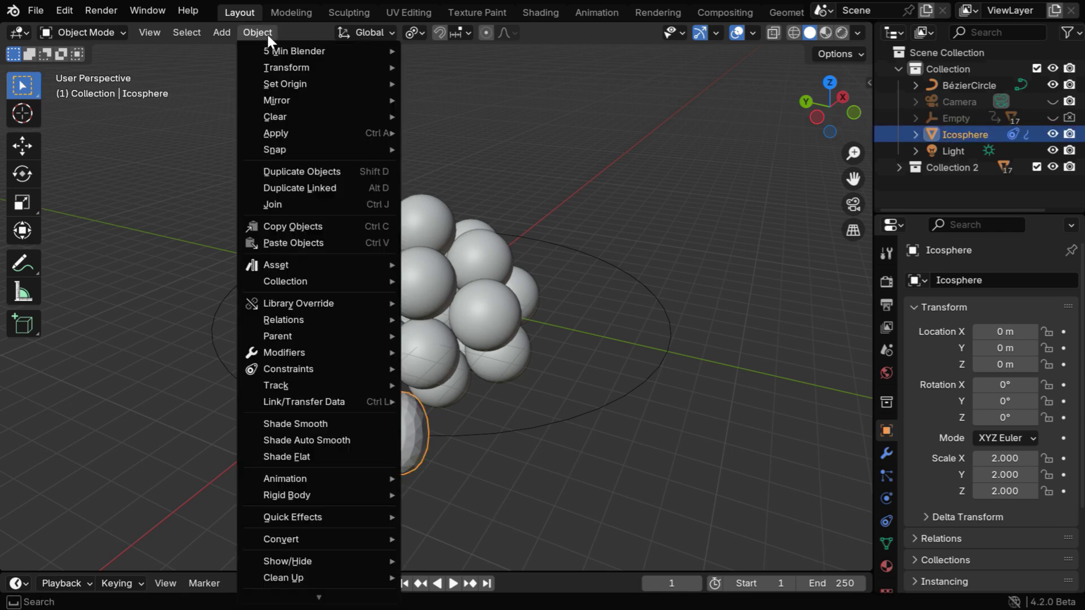
pyautogui.click(323, 440)
pyautogui.moveTo(442, 472); pyautogui.dragTo(486, 489, button='middle')
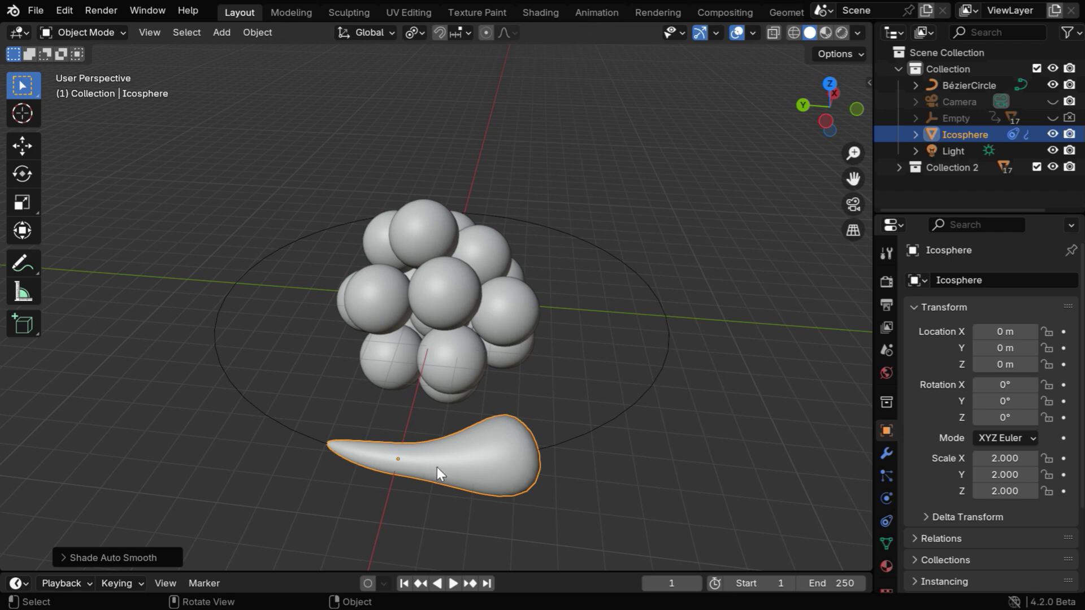
# At frame 50, keyframe the electron's Bend, Stretch and Taper modifiers and its scale.
pyautogui.click(885, 451)
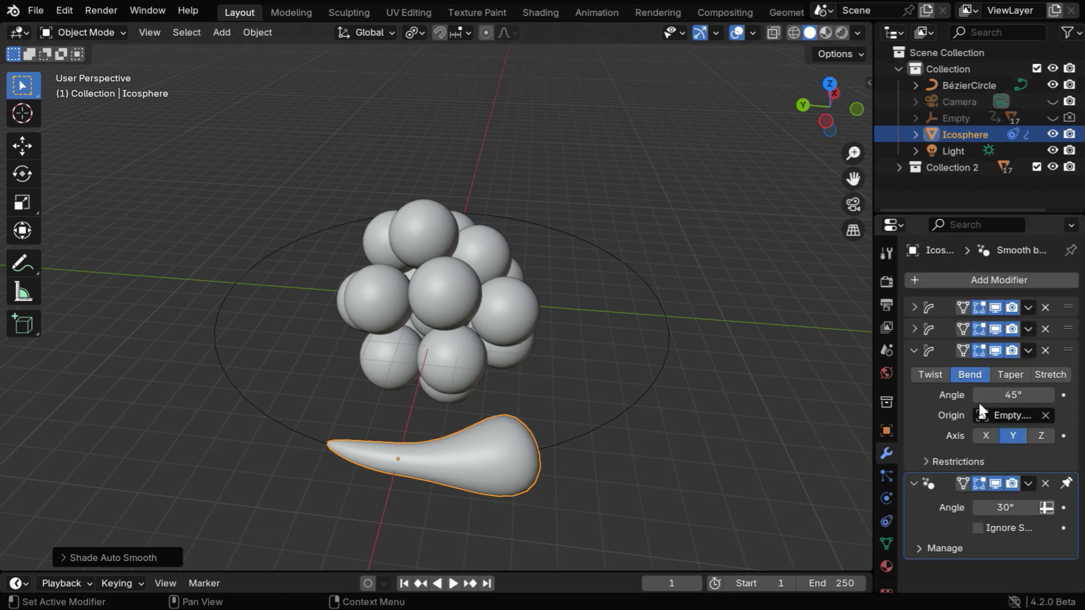
pyautogui.click(692, 583)
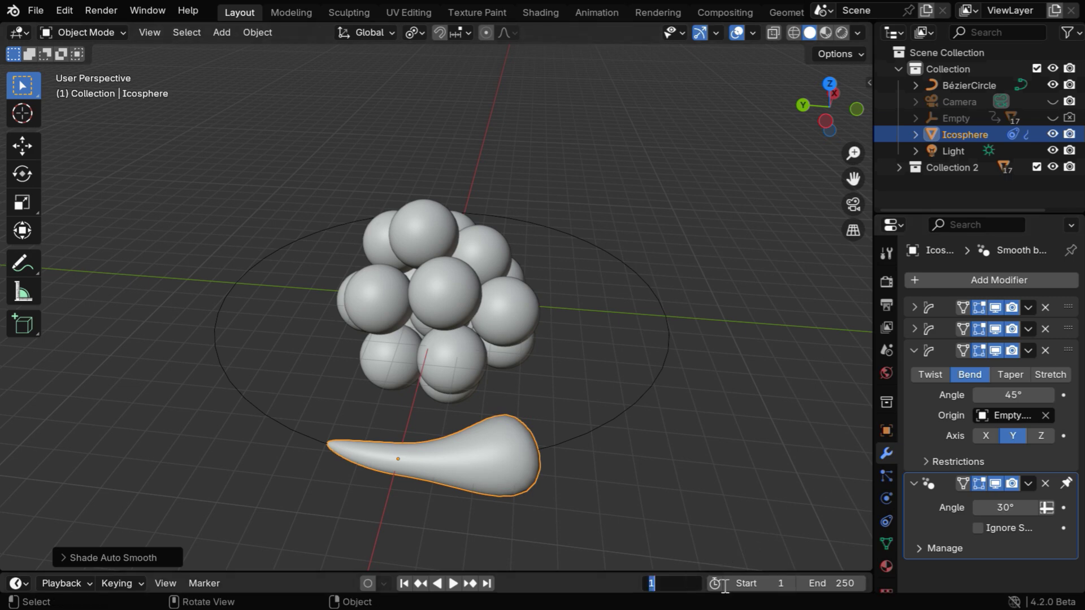
pyautogui.write('50')
pyautogui.press('Return')
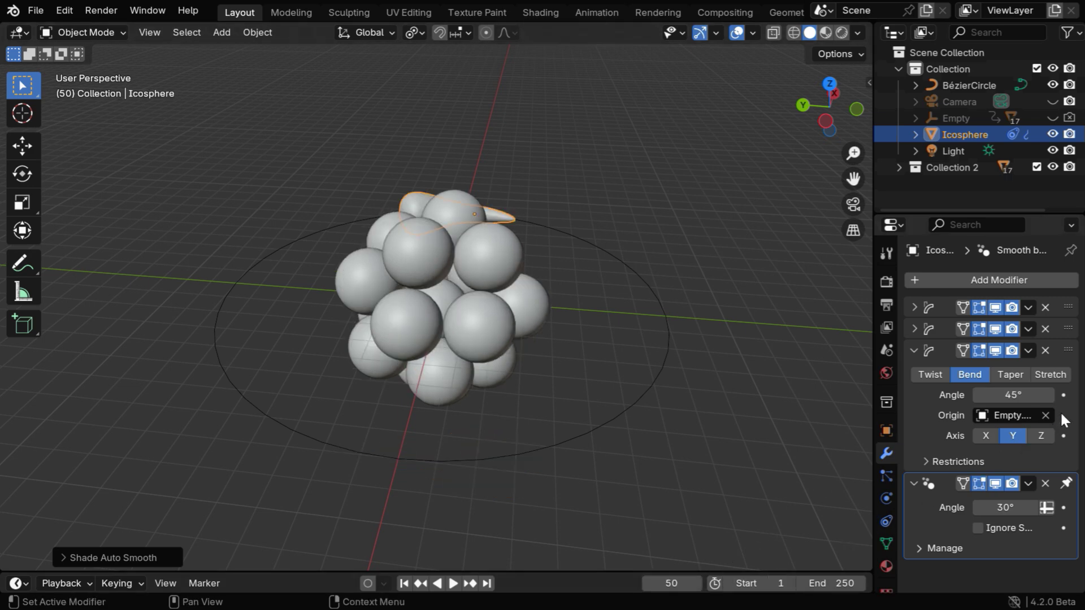
pyautogui.click(1064, 396)
pyautogui.click(914, 329)
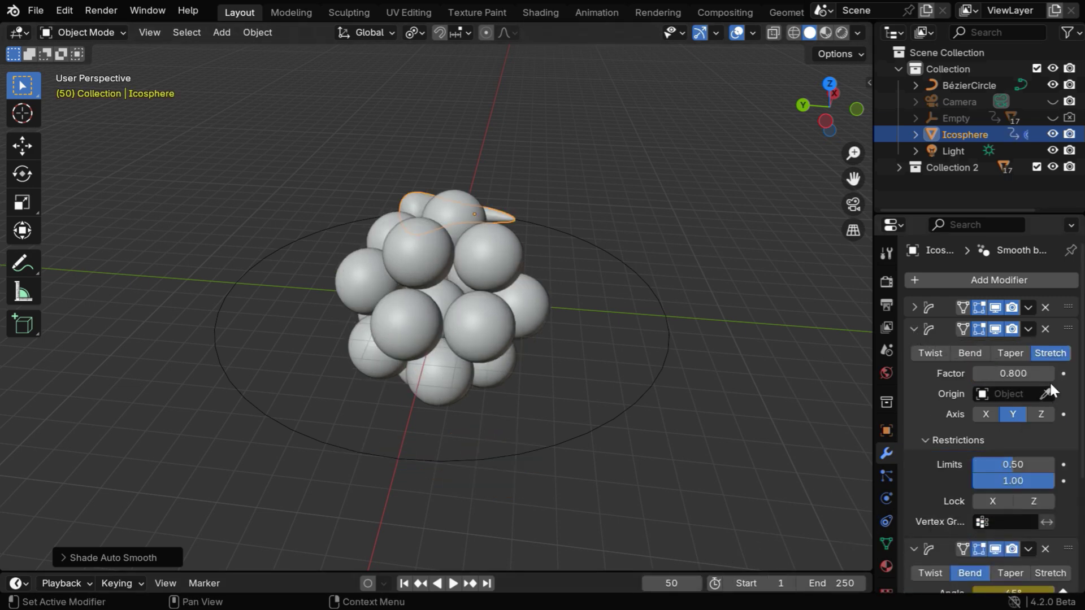
pyautogui.click(1064, 374)
pyautogui.click(913, 307)
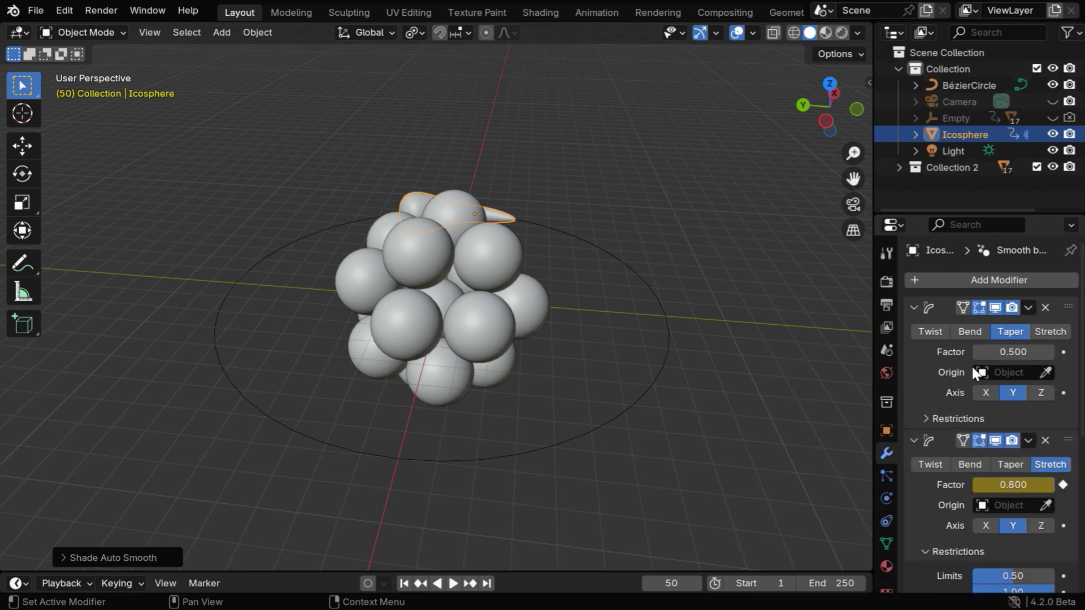
pyautogui.click(1063, 351)
pyautogui.click(885, 430)
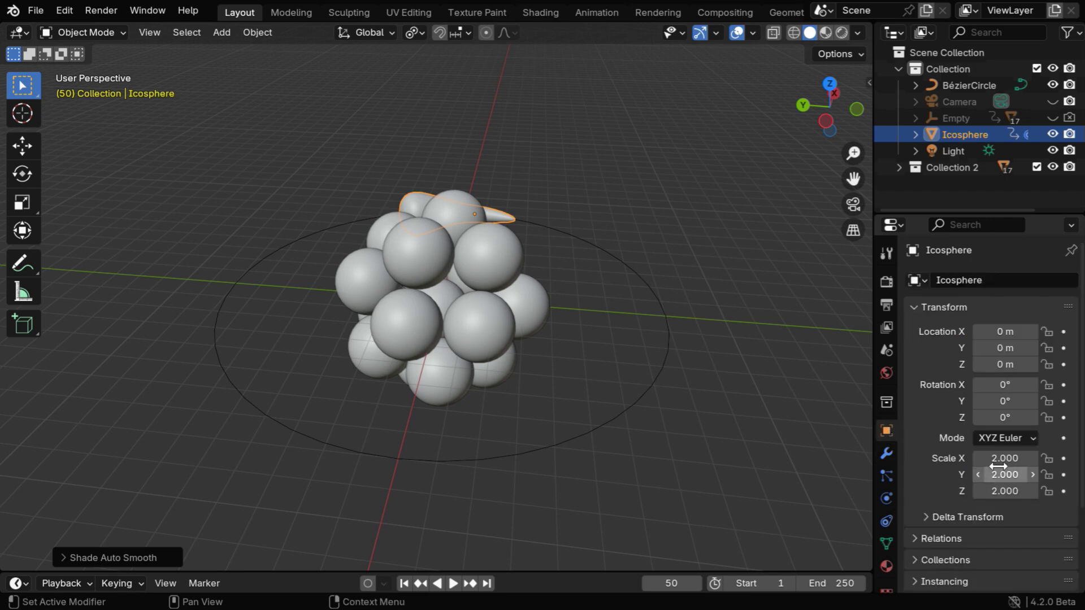
pyautogui.press('i')
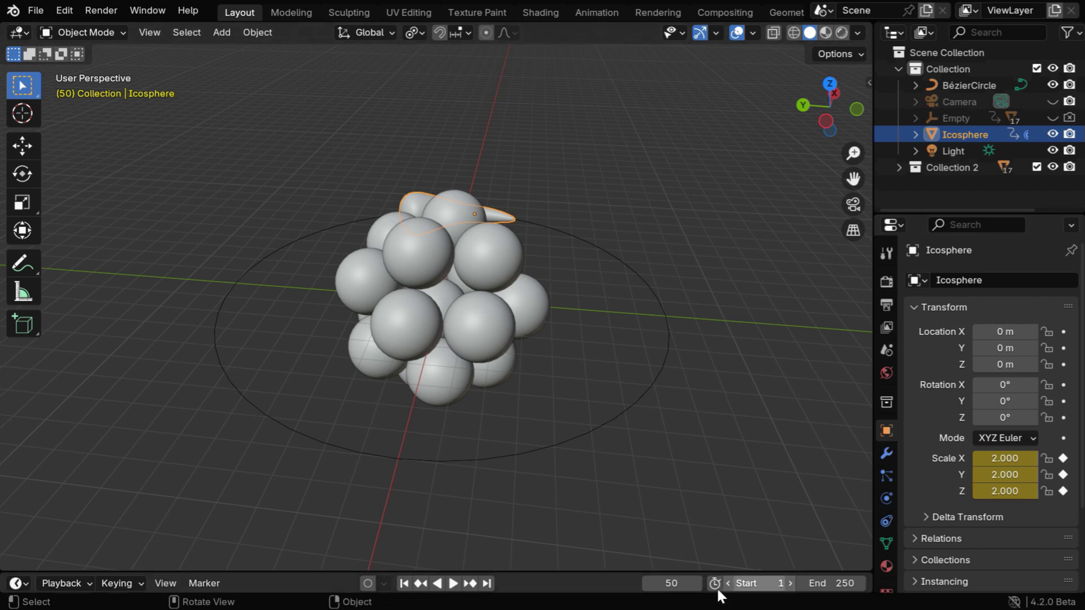
# At frame 1, set the electron's scale to 1 on all axes and keyframe it.
pyautogui.click(405, 583)
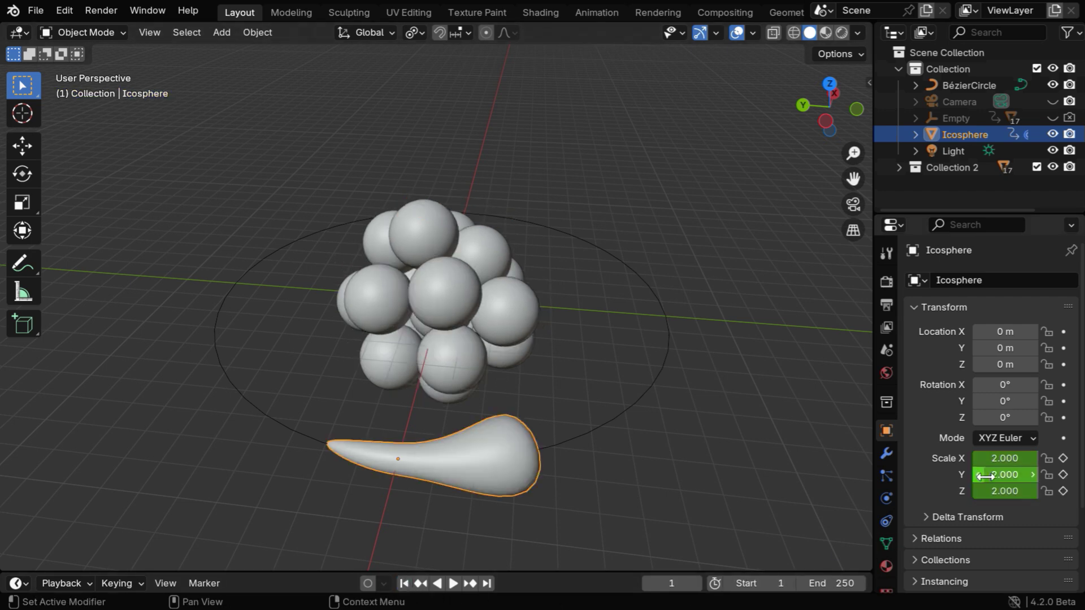
pyautogui.moveTo(1011, 457); pyautogui.dragTo(1011, 491)
pyautogui.write('1')
pyautogui.press('Return')
pyautogui.press('i')
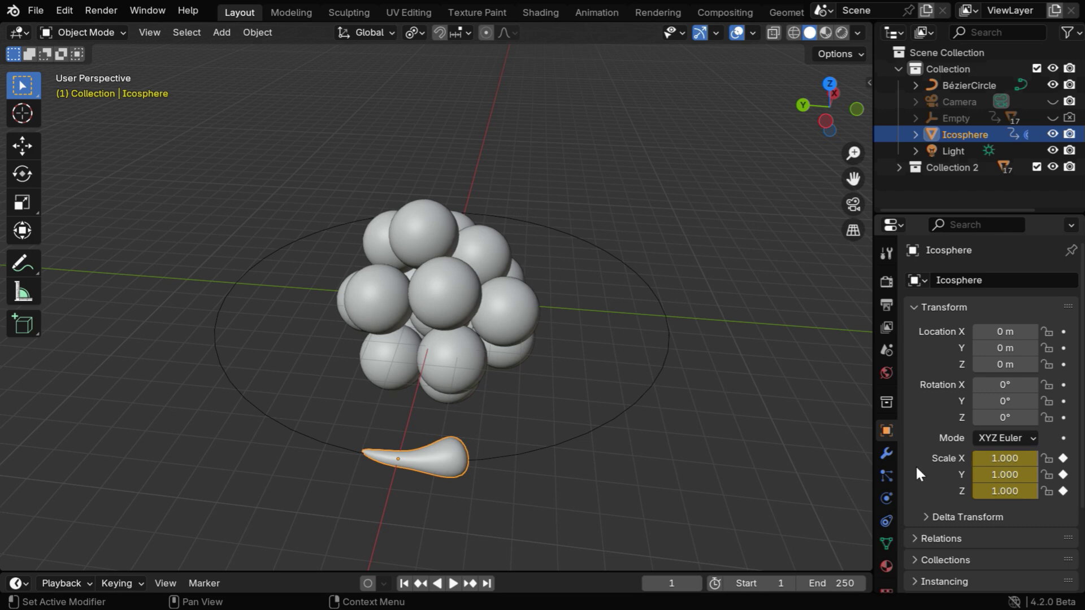
# At frame 1, set the Taper and Stretch factors to 0 and keyframe both.
pyautogui.click(886, 453)
pyautogui.doubleClick(1014, 353)
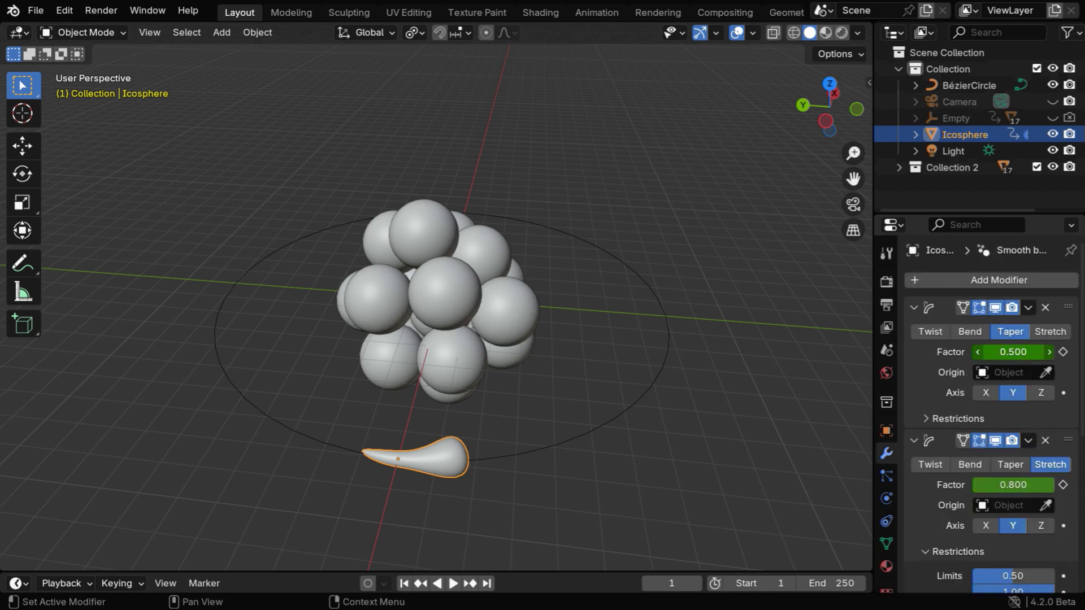
pyautogui.write('0')
pyautogui.press('Return')
pyautogui.click(1063, 353)
pyautogui.doubleClick(1014, 485)
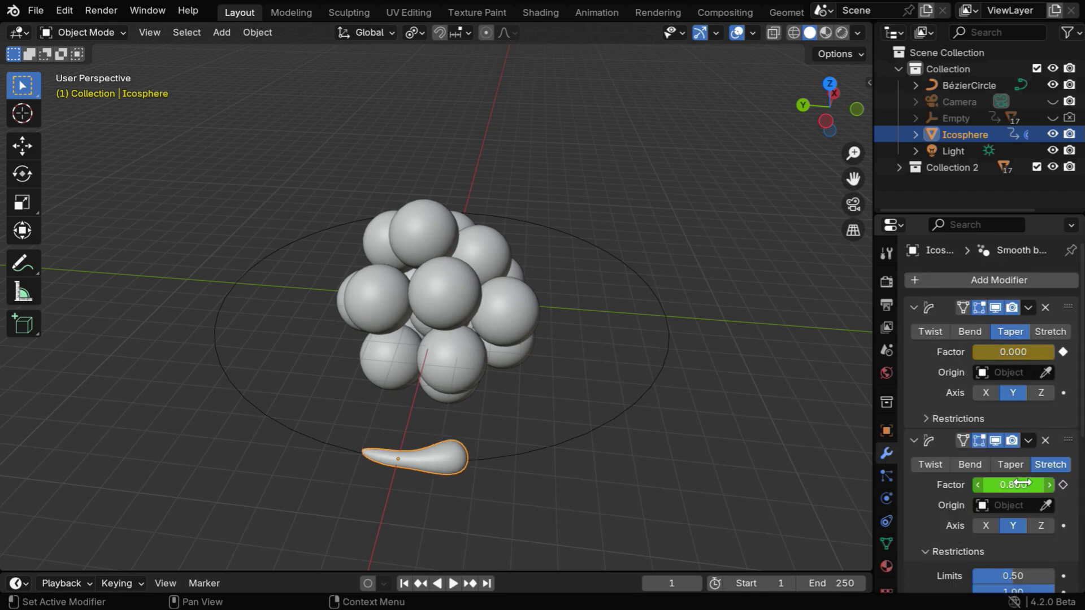
pyautogui.write('0')
pyautogui.press('Return')
pyautogui.click(1062, 485)
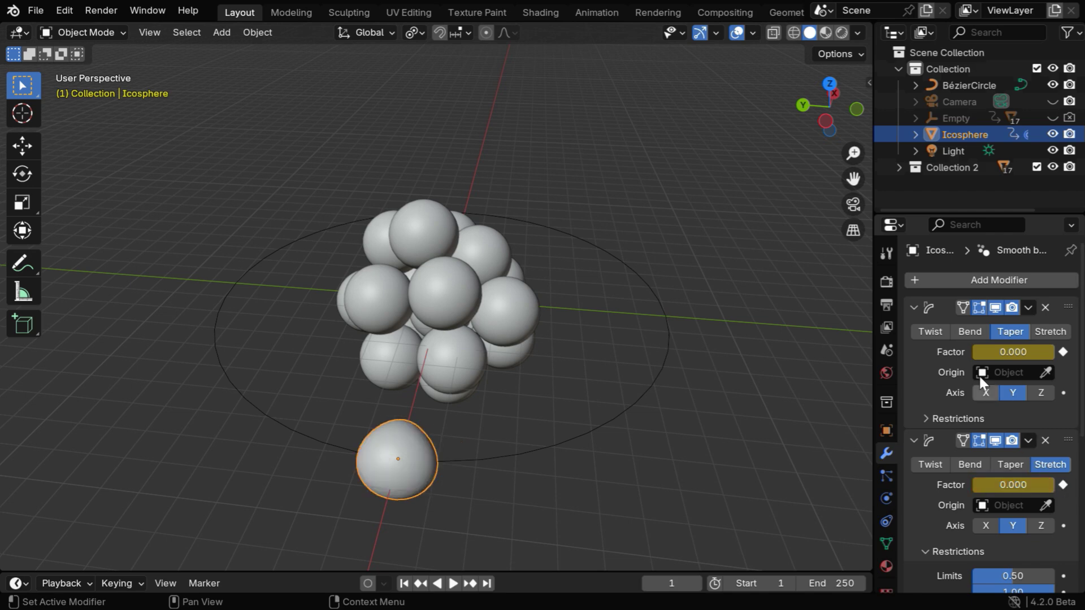
# At frame 1, set the Bend angle to 0° and keyframe it.
pyautogui.click(913, 307)
pyautogui.click(911, 323)
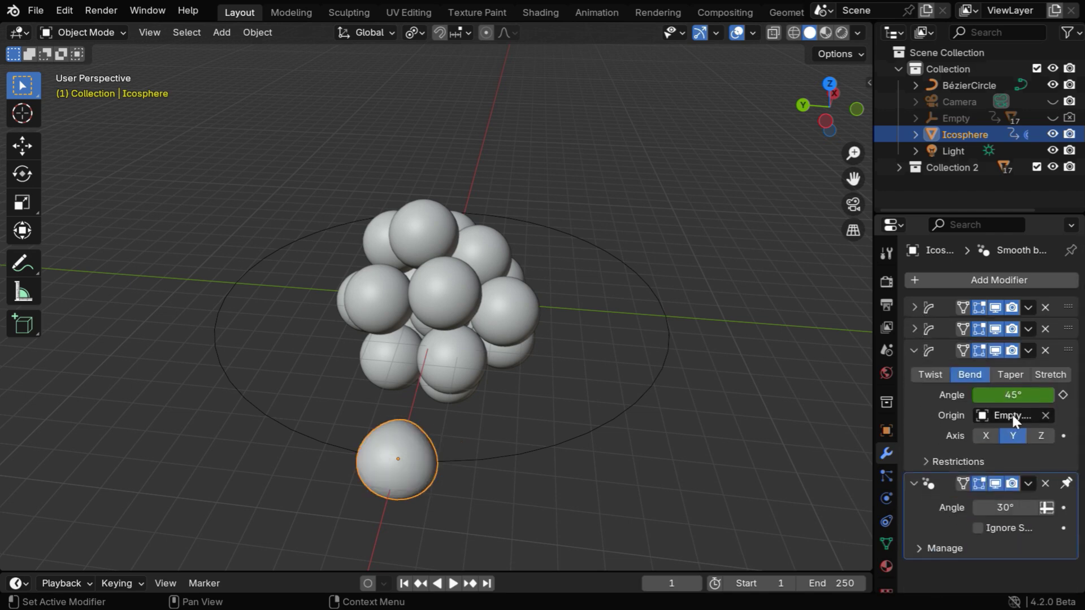
pyautogui.doubleClick(1013, 394)
pyautogui.write('0')
pyautogui.press('Return')
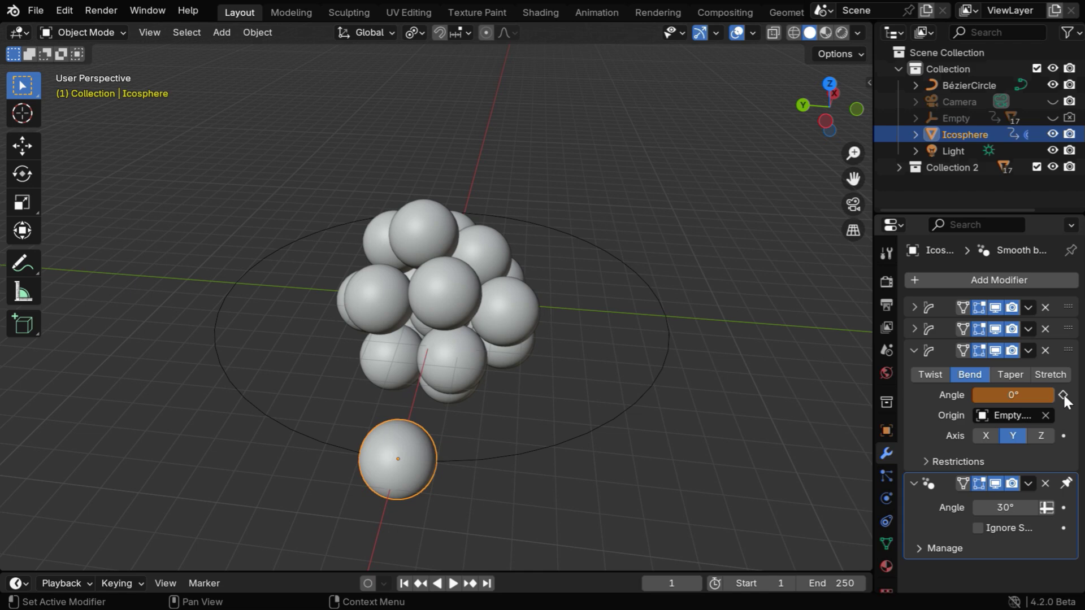
pyautogui.click(1063, 395)
# Deselect the electron and play the animation to preview the growing comet.
pyautogui.click(511, 556)
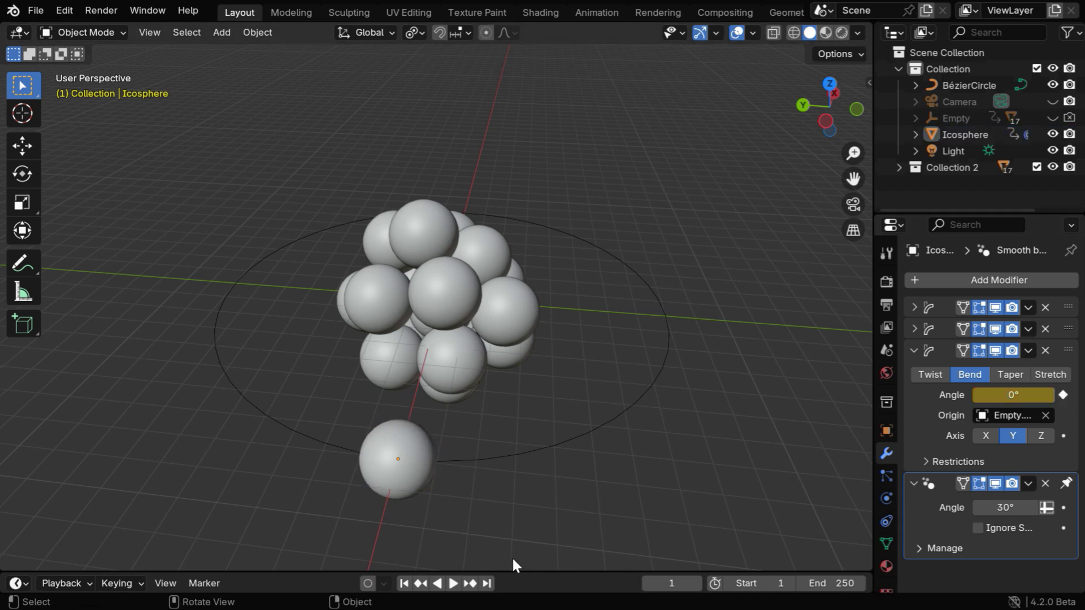
pyautogui.click(454, 583)
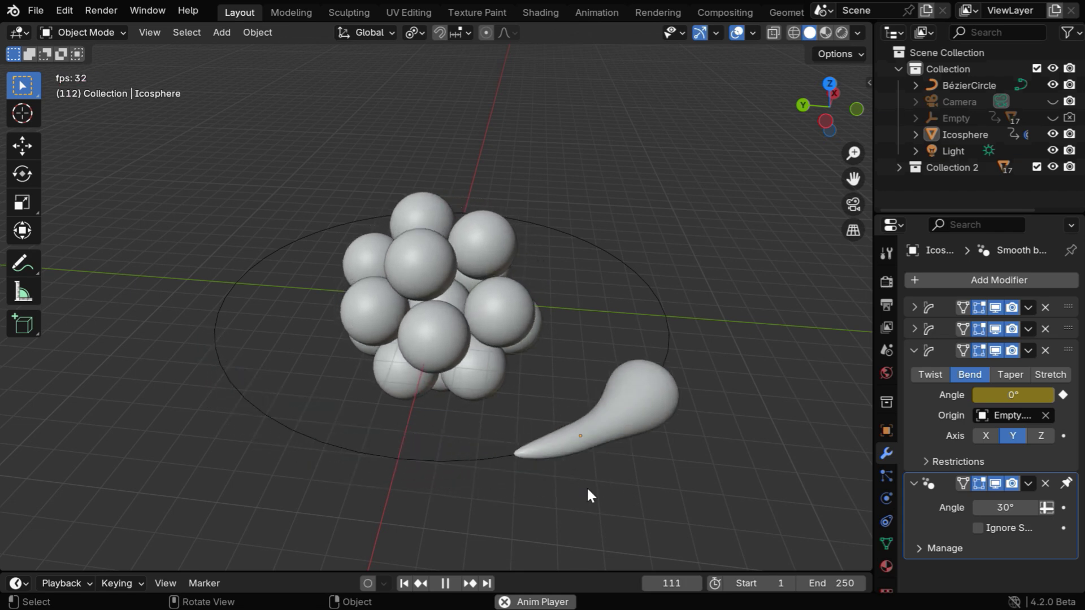
pyautogui.moveTo(612, 490); pyautogui.dragTo(470, 562, button='middle')
pyautogui.press('space')
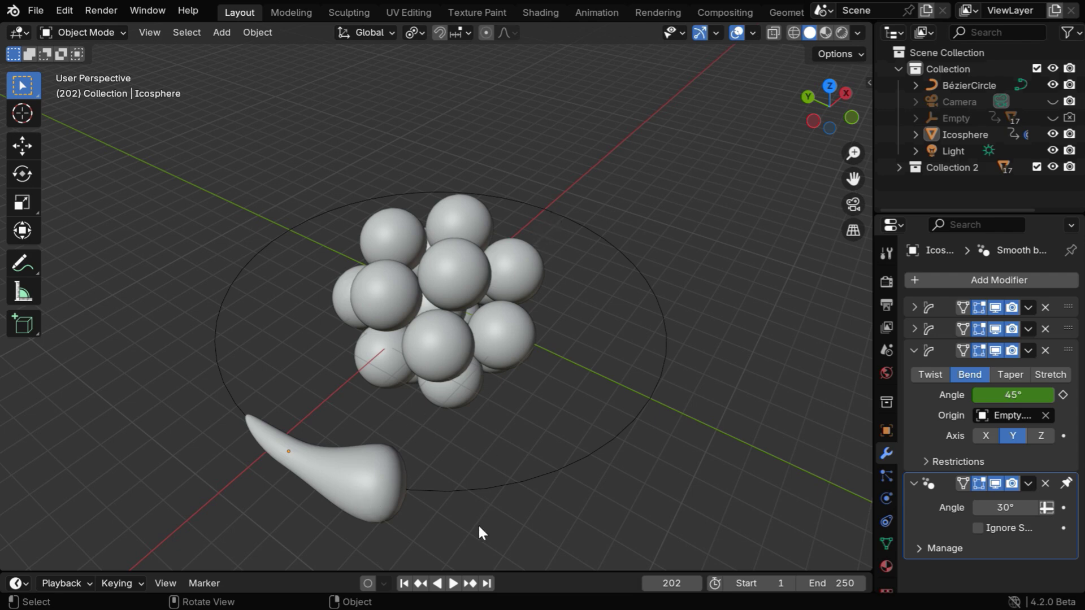
# Return to frame 1 and unhide Empty.001 under the Icosphere in the Outliner.
pyautogui.click(404, 583)
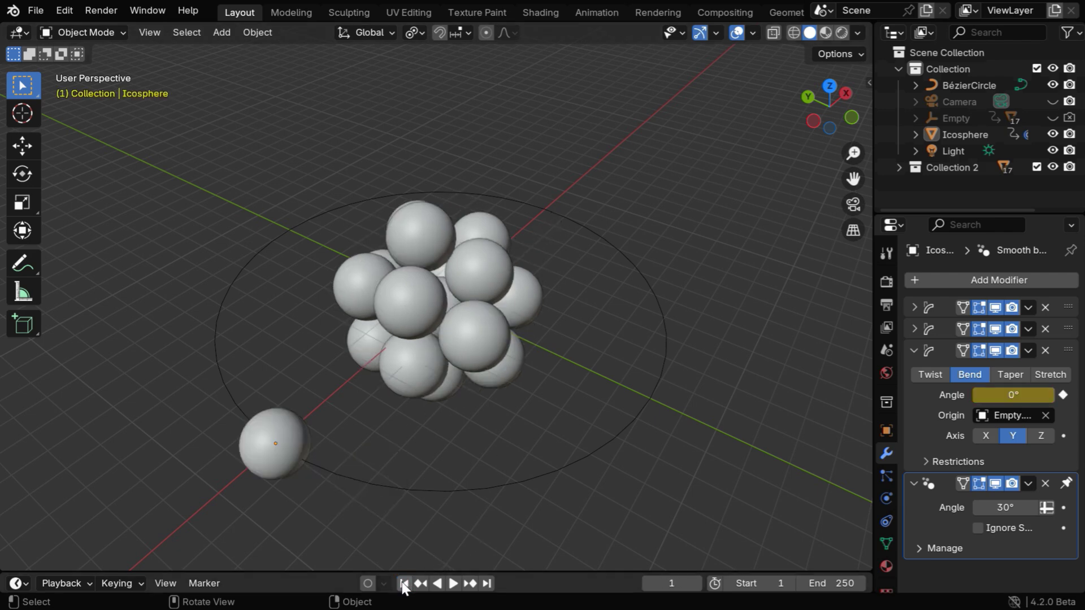
pyautogui.click(915, 134)
pyautogui.scroll(-2, 982, 142)
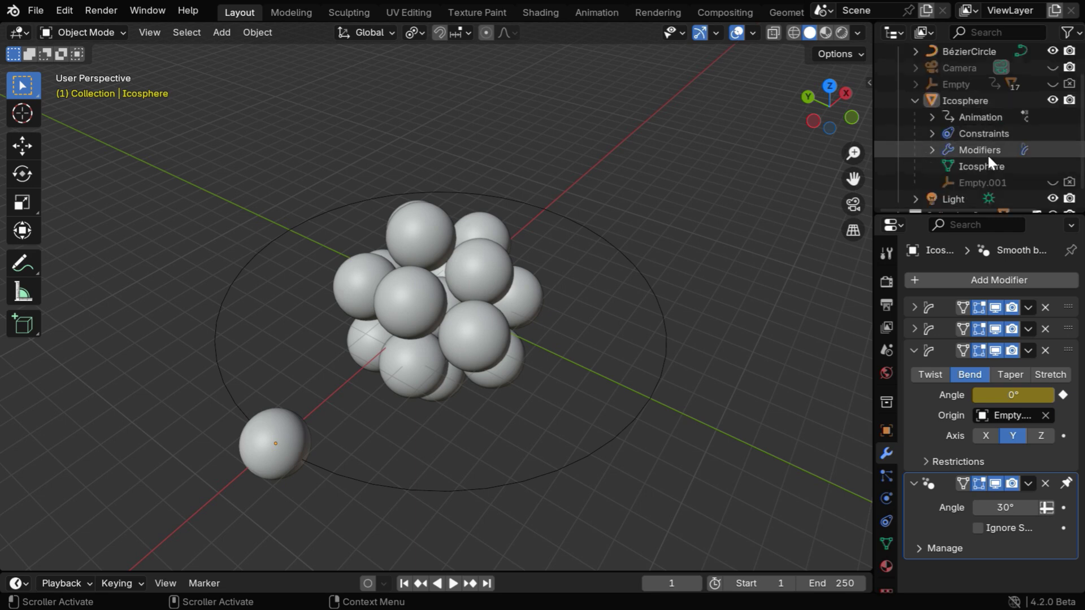
pyautogui.click(1052, 183)
pyautogui.click(984, 182)
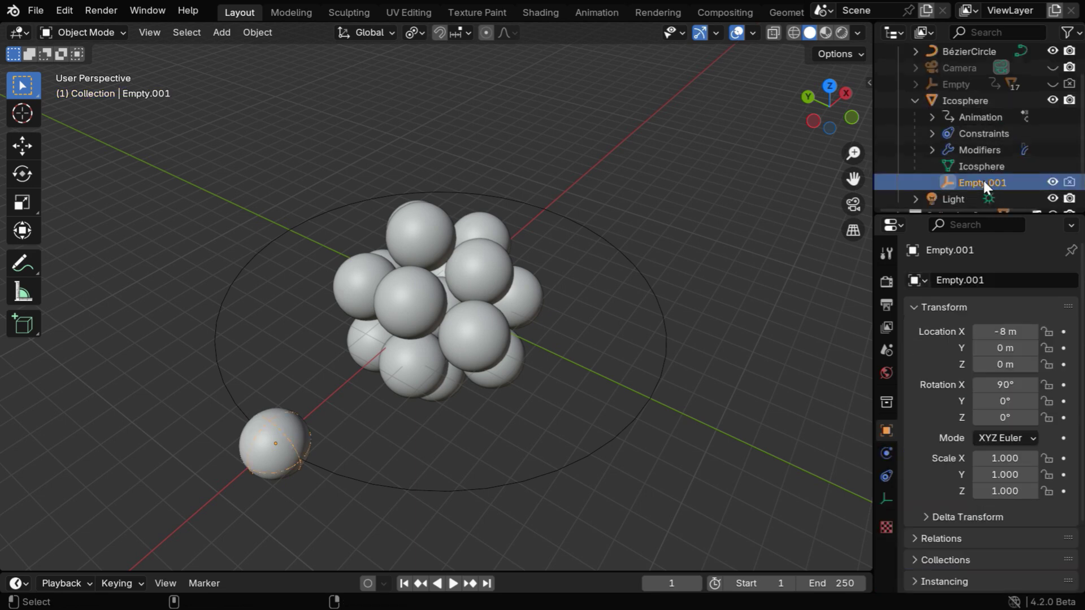
# Duplicate the Icosphere electron and move the copy 2 m along X.
pyautogui.click(971, 100)
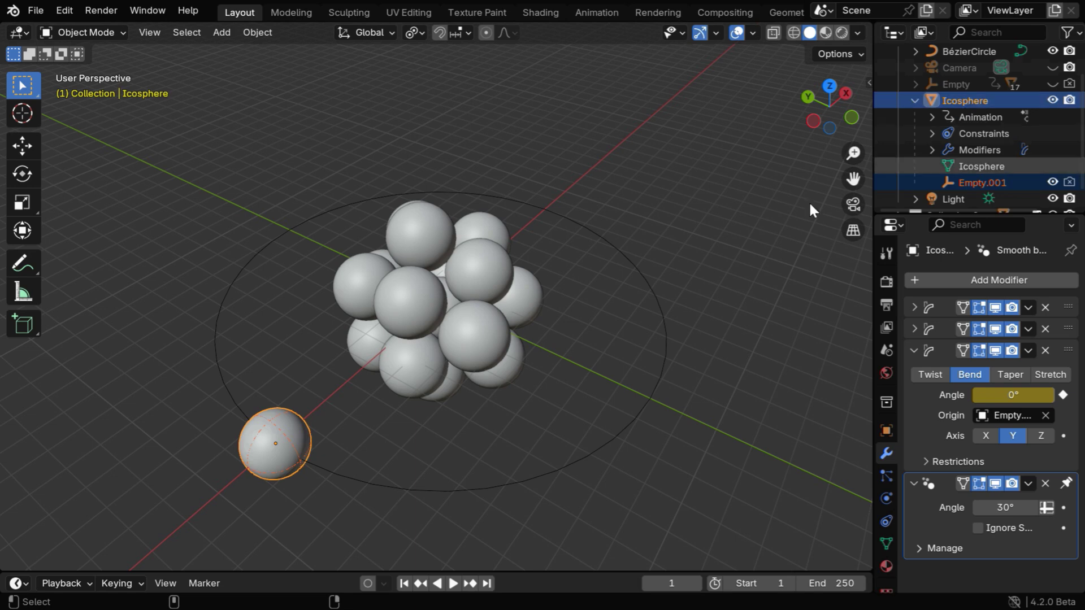
pyautogui.hotkey('shift', 'd')
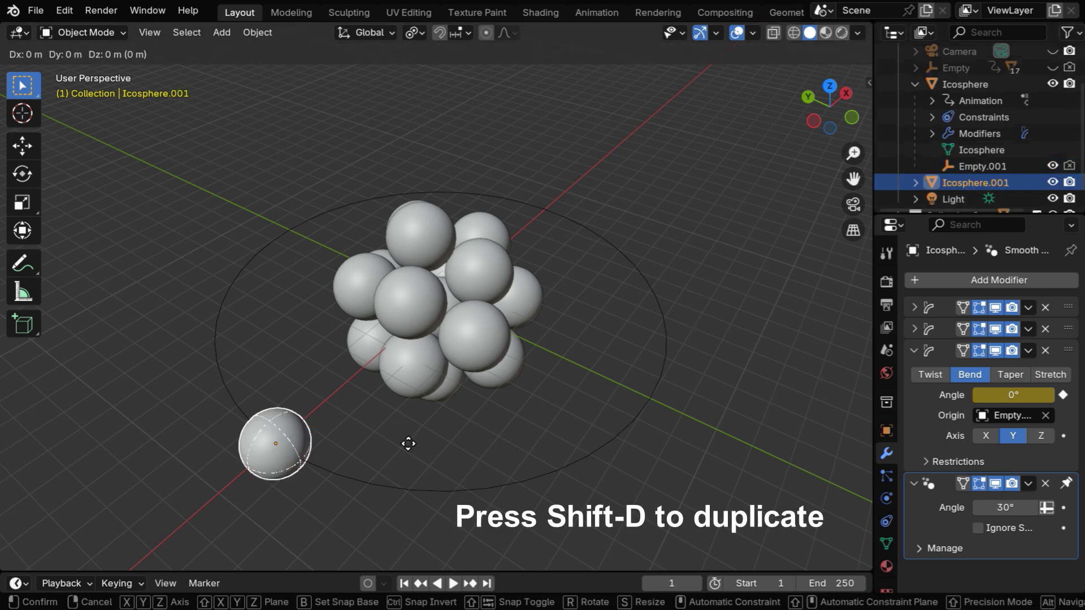
pyautogui.write('x')
pyautogui.write('2')
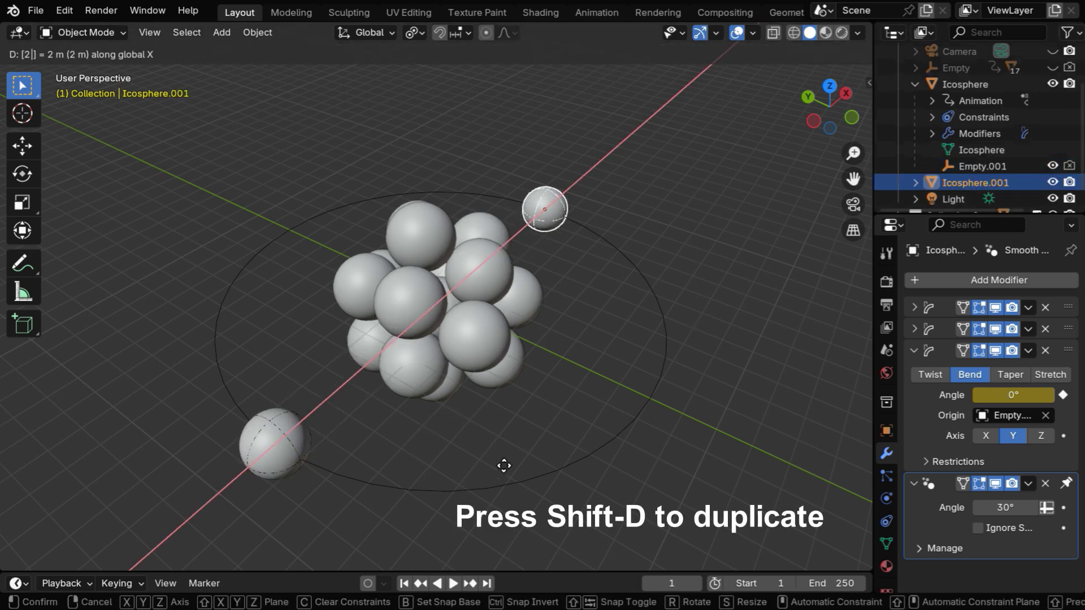
pyautogui.press('Return')
pyautogui.click(459, 529)
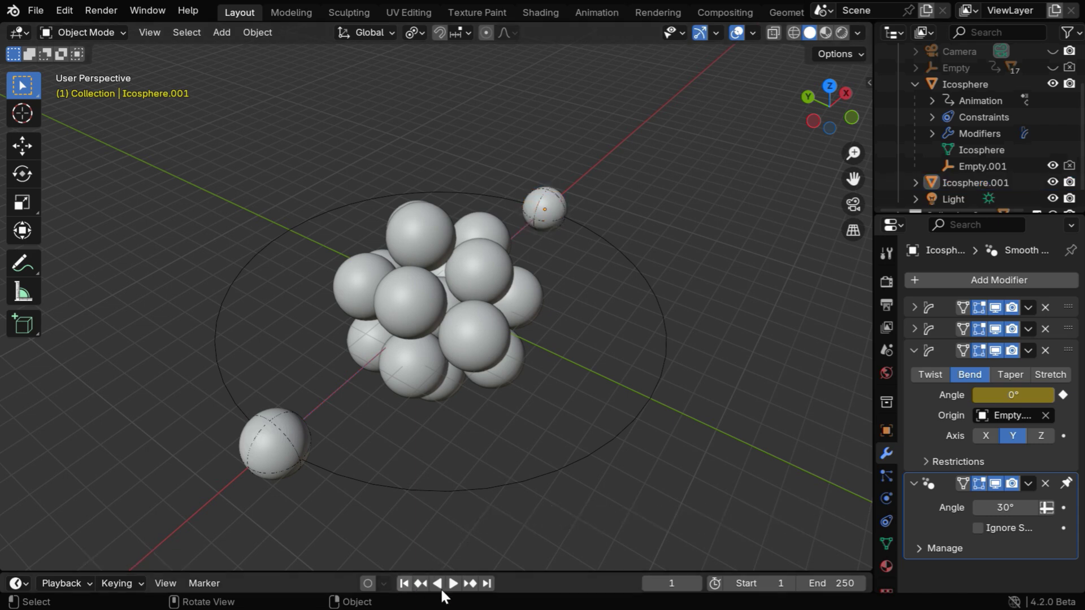
# Rotate the right-hand comet 180° on Z and set its Y location to 0.
pyautogui.click(451, 583)
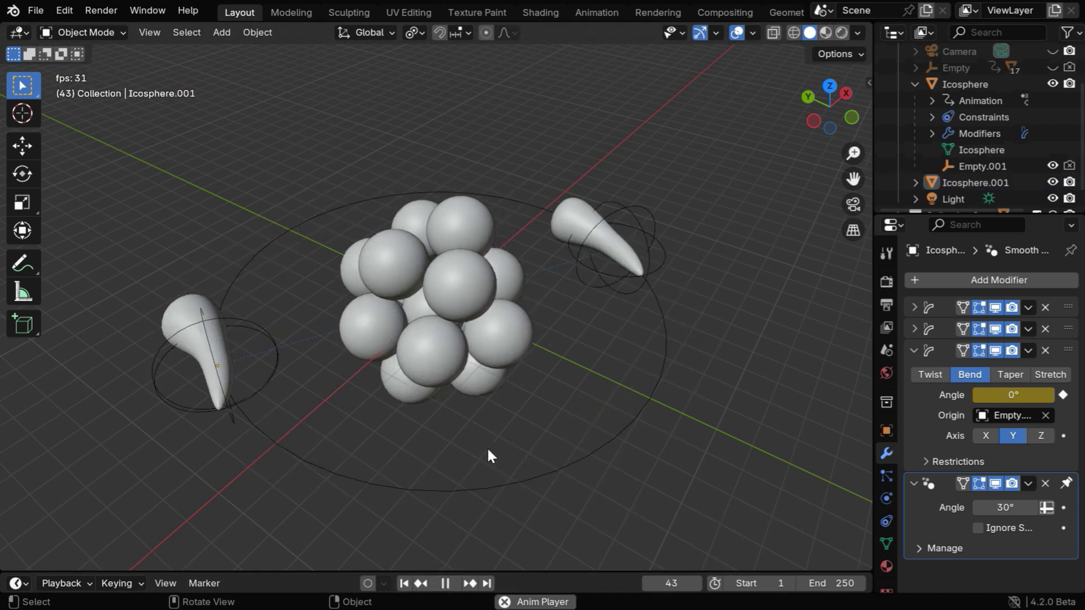
pyautogui.click(446, 583)
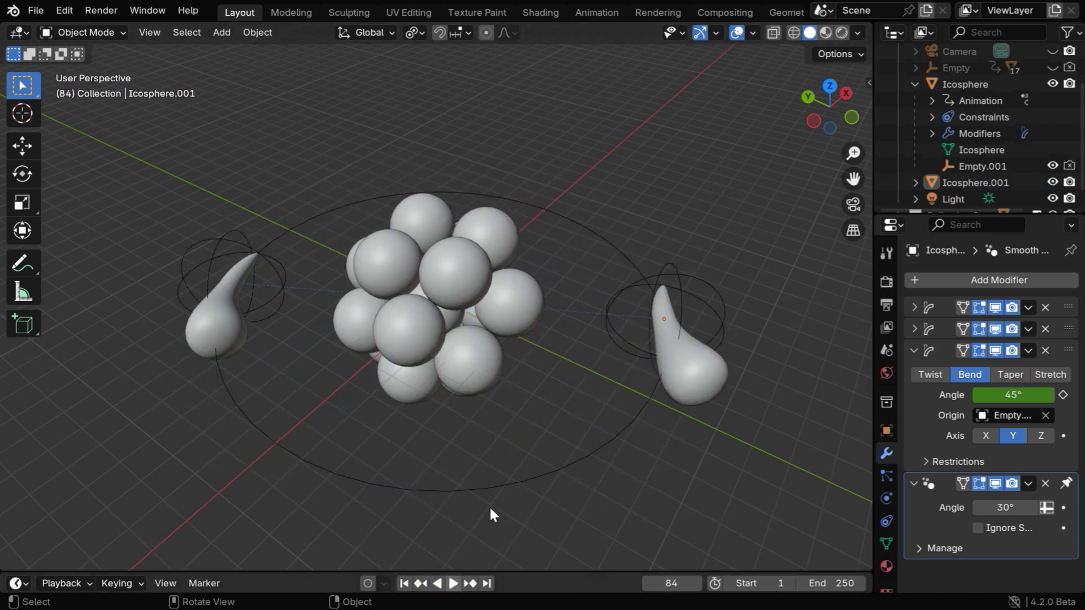
pyautogui.click(679, 378)
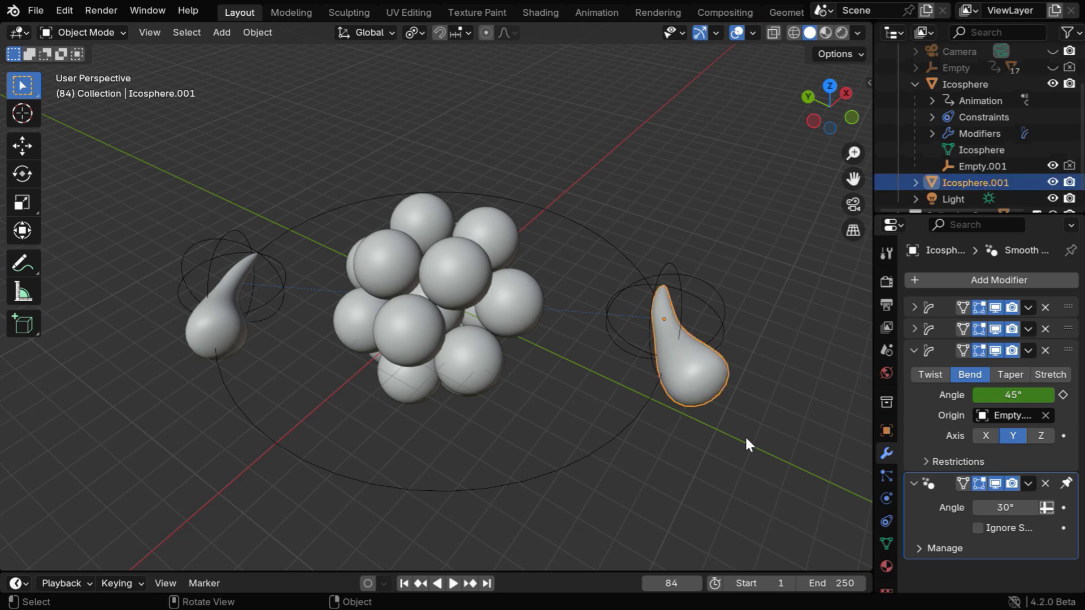
pyautogui.click(886, 431)
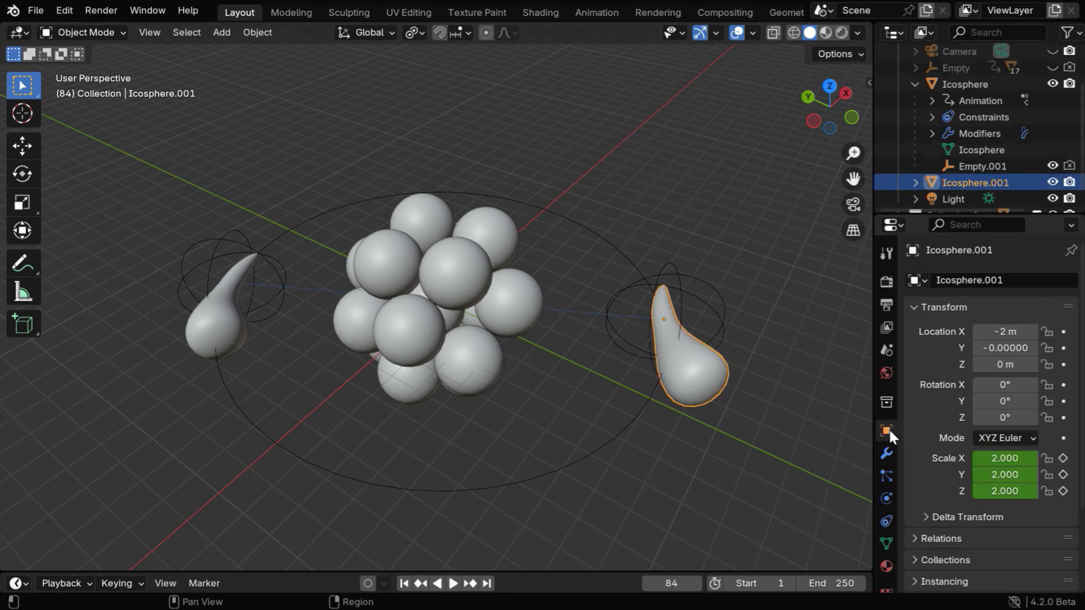
pyautogui.click(1005, 418)
pyautogui.write('180')
pyautogui.press('Return')
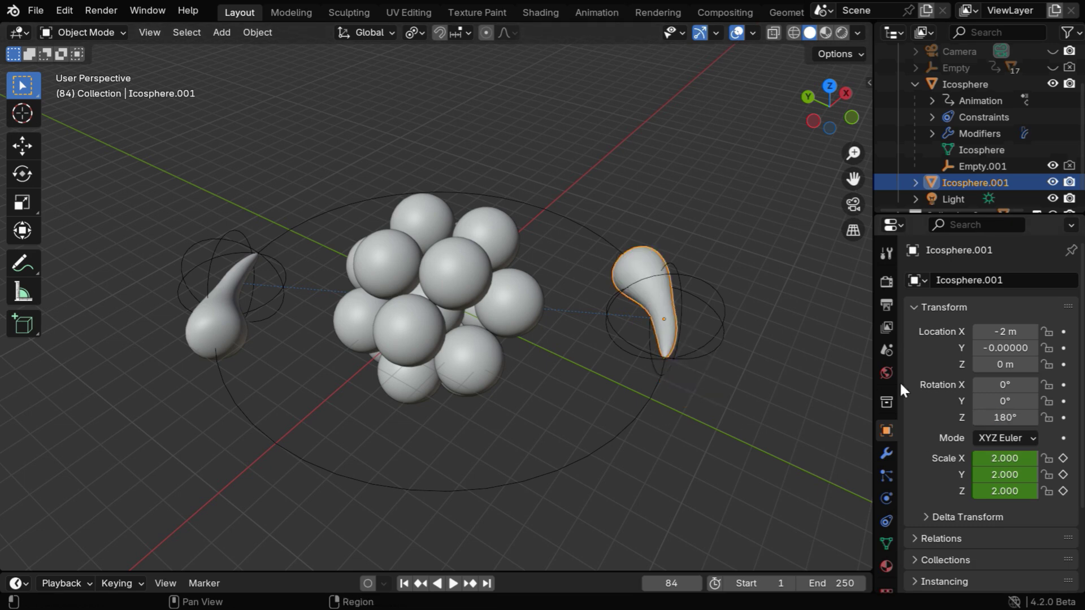
pyautogui.click(1006, 348)
pyautogui.write('0')
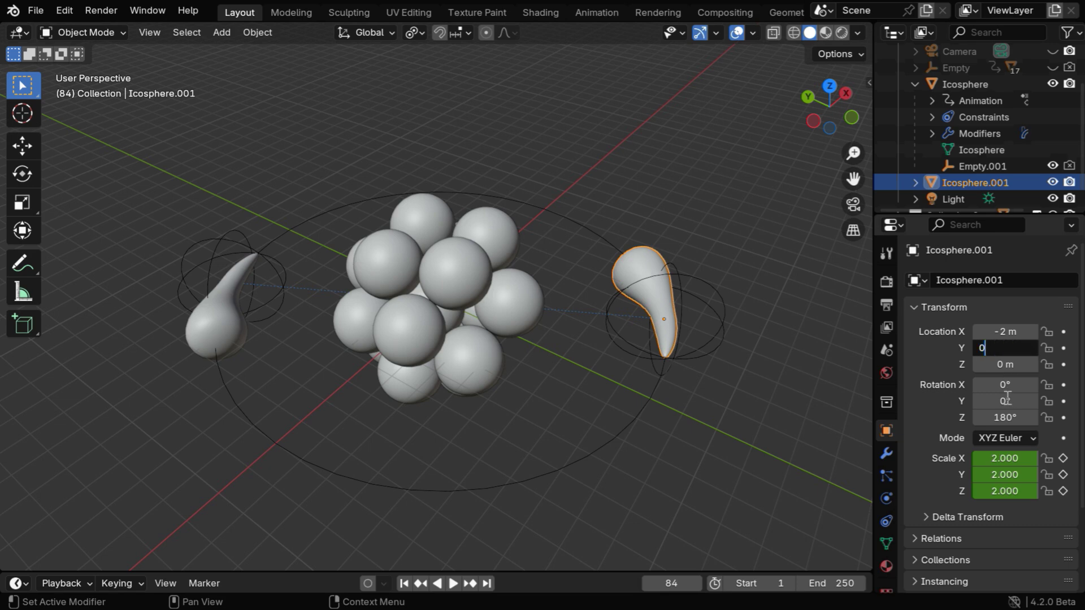
pyautogui.press('Return')
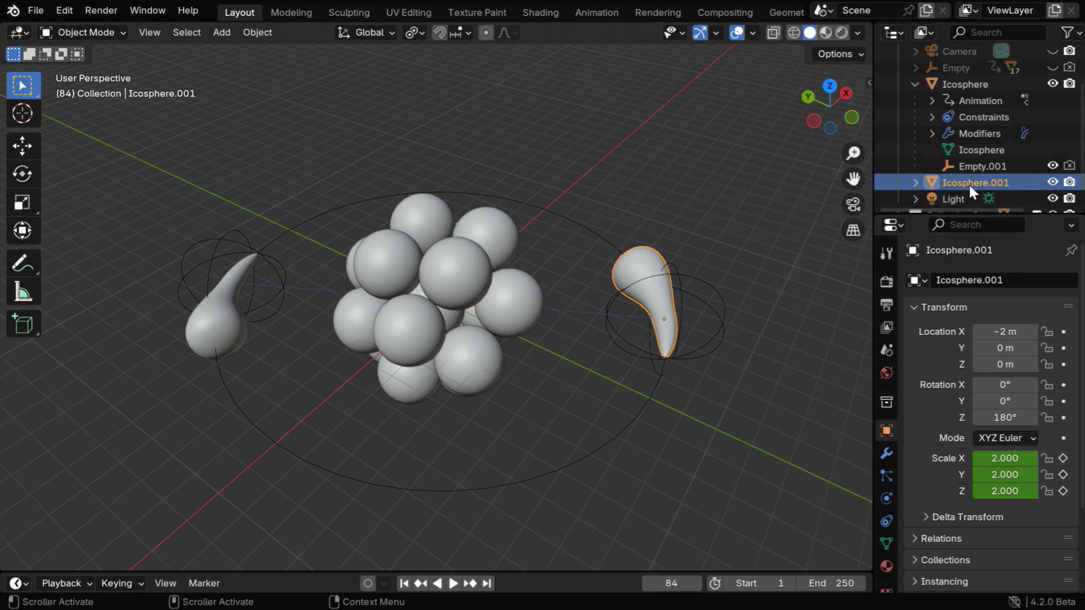
# Hide the Empty.001 helper in the Outliner and deselect the second electron.
pyautogui.click(915, 183)
pyautogui.scroll(-2, 968, 170)
pyautogui.click(914, 112)
pyautogui.click(1052, 147)
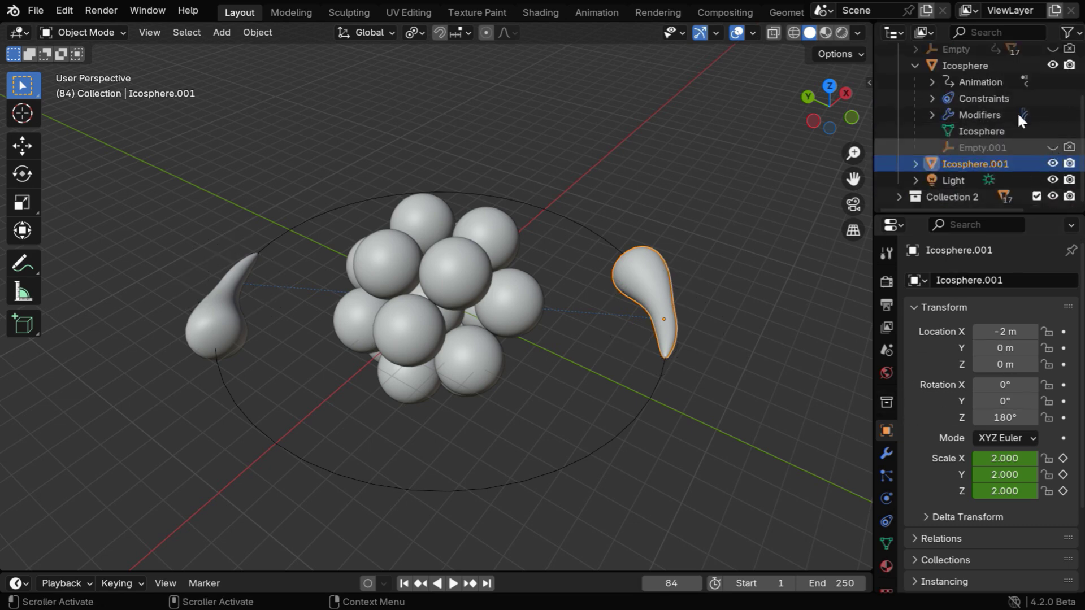
pyautogui.click(915, 66)
pyautogui.click(525, 513)
# Rewind to frame 1 and play the two-comet orbit animation.
pyautogui.click(404, 584)
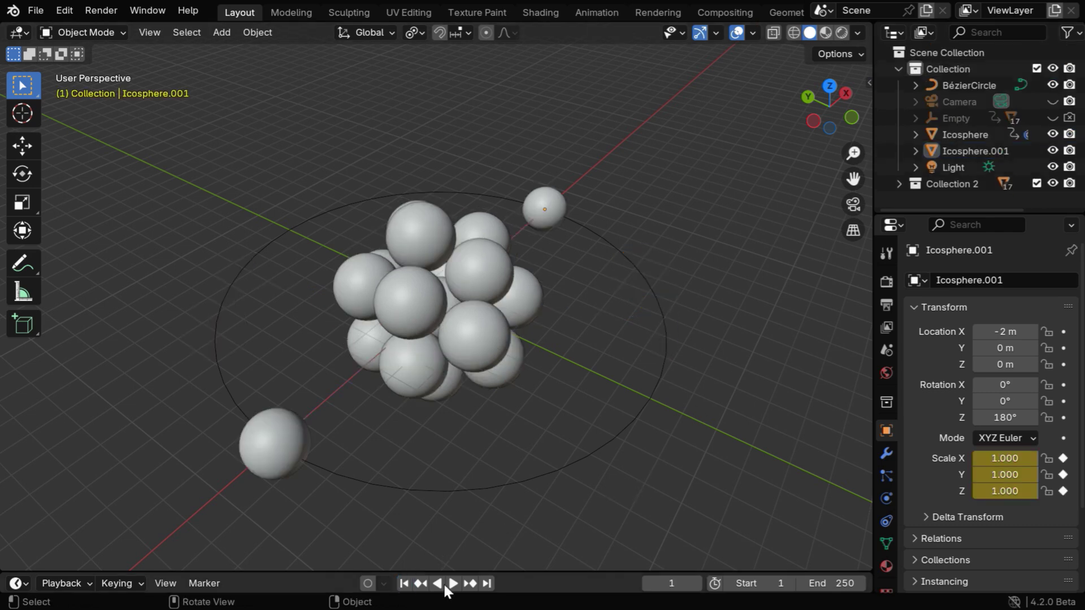
pyautogui.click(453, 583)
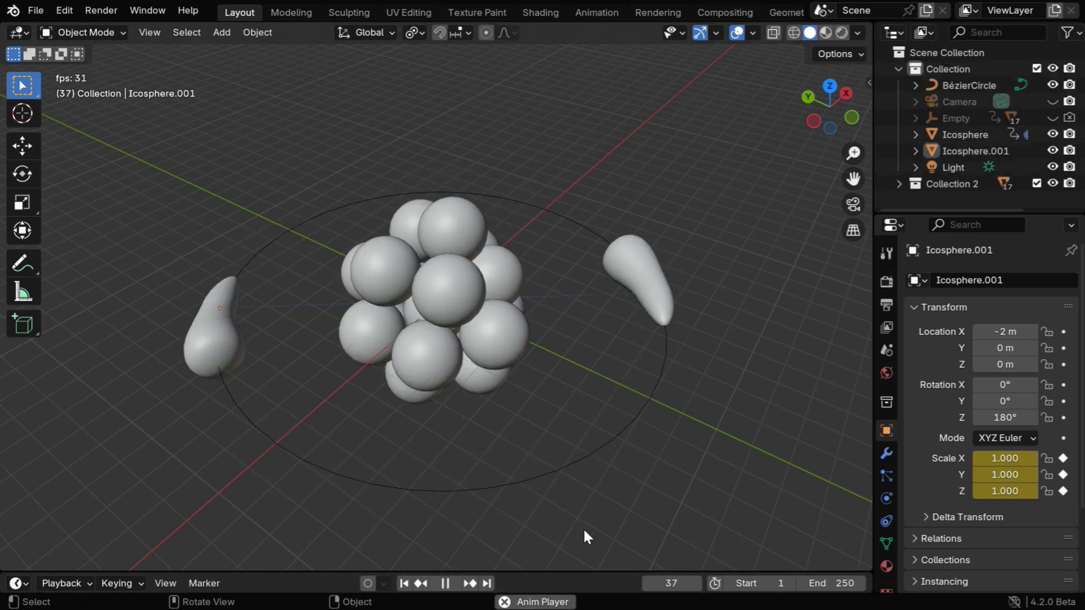
pyautogui.moveTo(583, 528); pyautogui.dragTo(573, 379, button='middle')
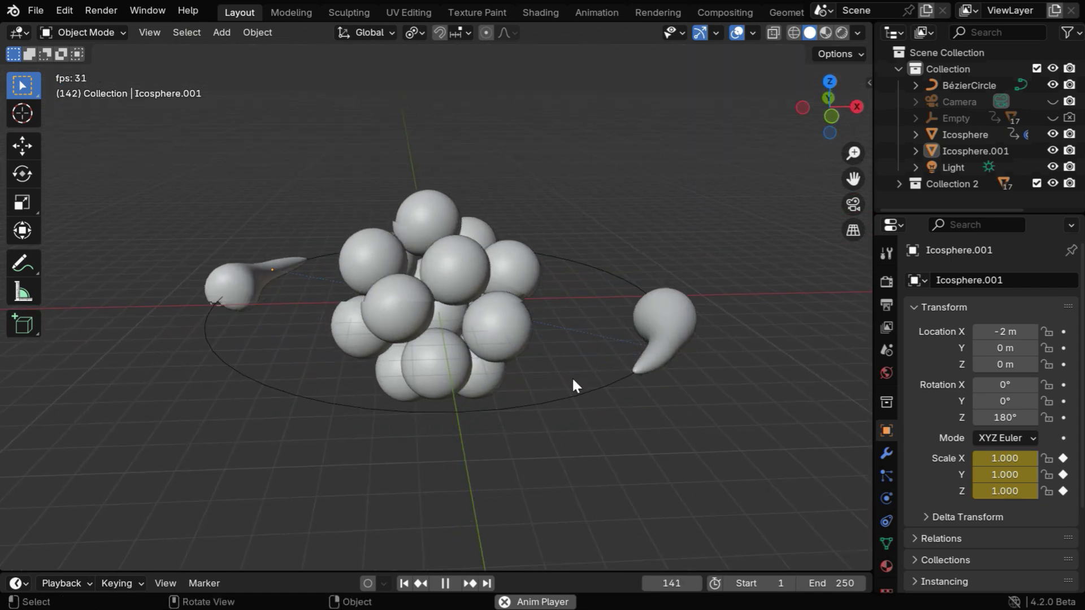
pyautogui.click(451, 583)
# Set the BézierCircle's Y rotation to -30° and orbit to view the tilt.
pyautogui.click(628, 371)
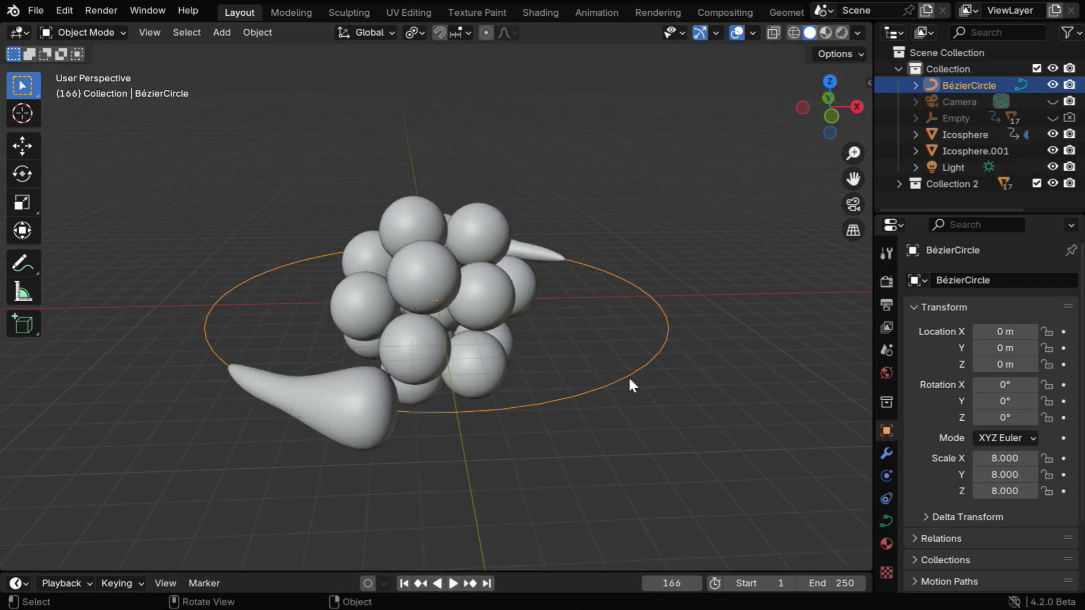
pyautogui.moveTo(1004, 400); pyautogui.dragTo(993, 401)
pyautogui.click(1005, 401)
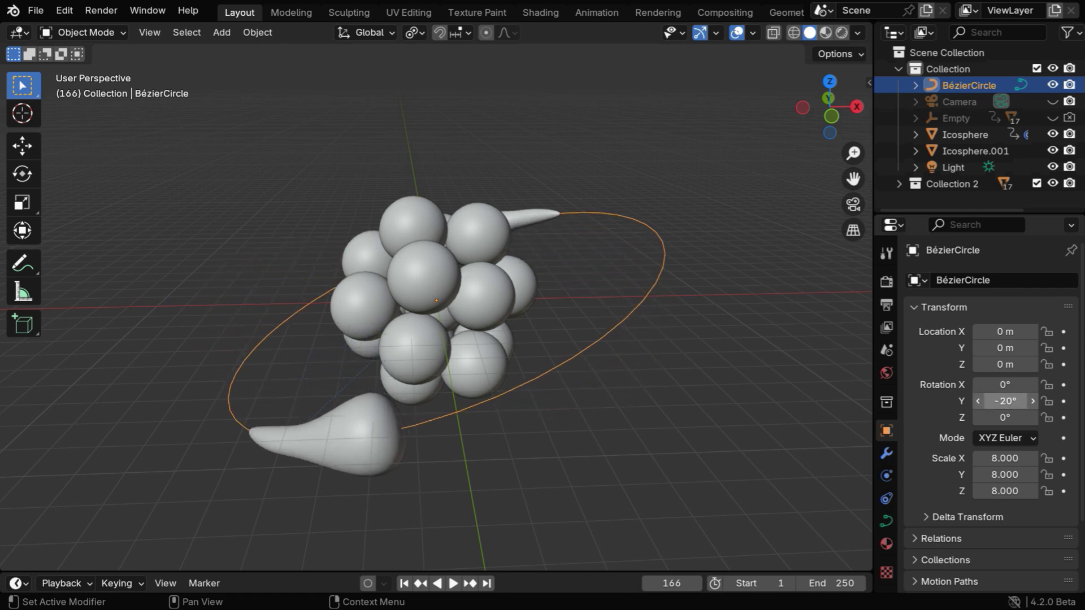
pyautogui.write('-30')
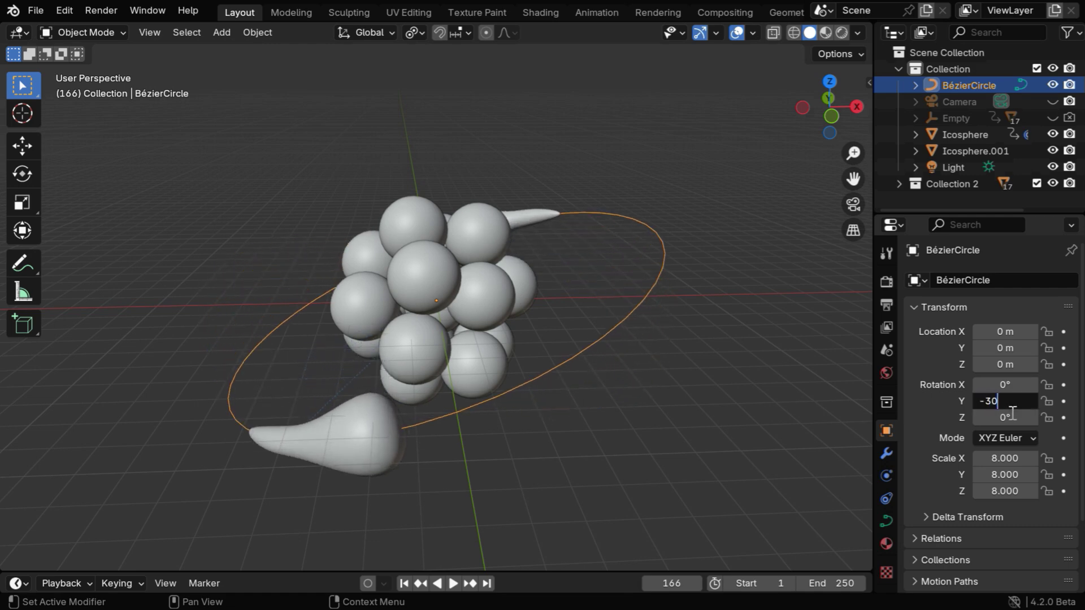
pyautogui.press('Return')
pyautogui.moveTo(600, 464); pyautogui.dragTo(585, 478, button='middle')
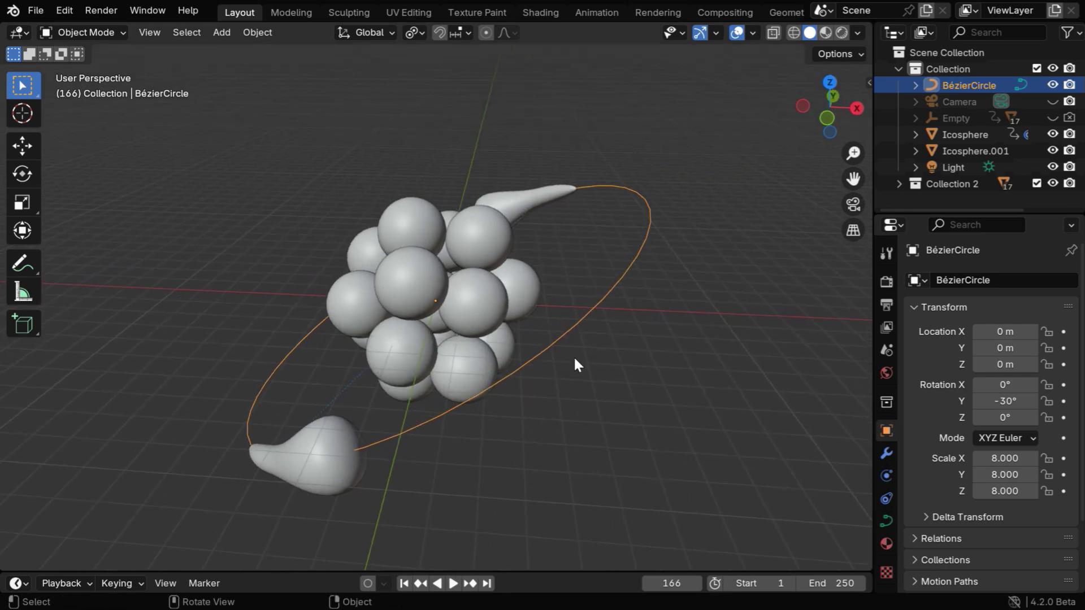
# Set the BézierCircle's Path Animation Frames to 50.
pyautogui.click(886, 522)
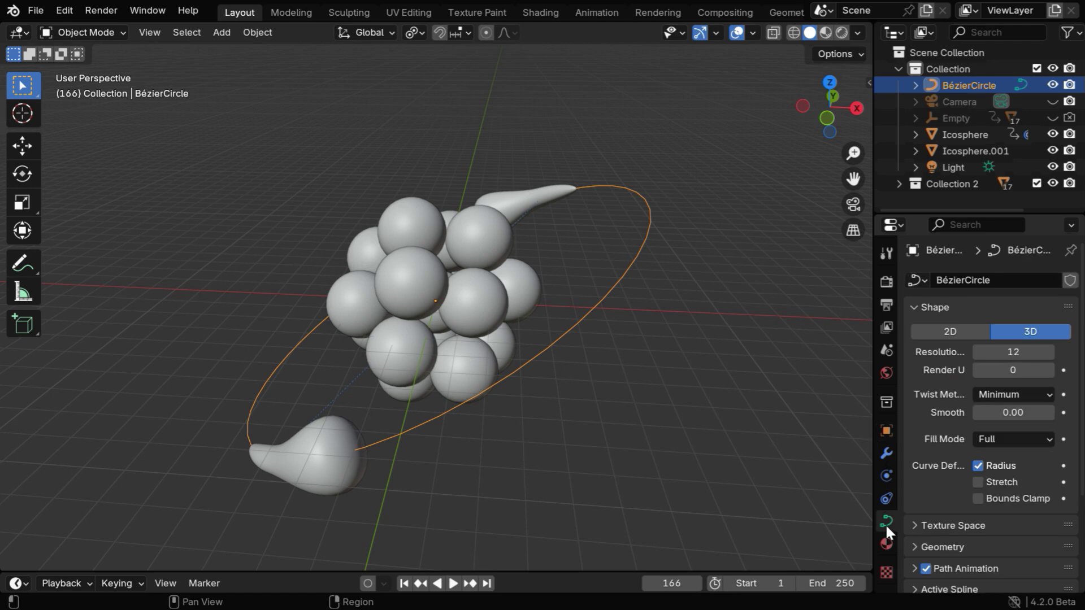
pyautogui.scroll(-3, 917, 528)
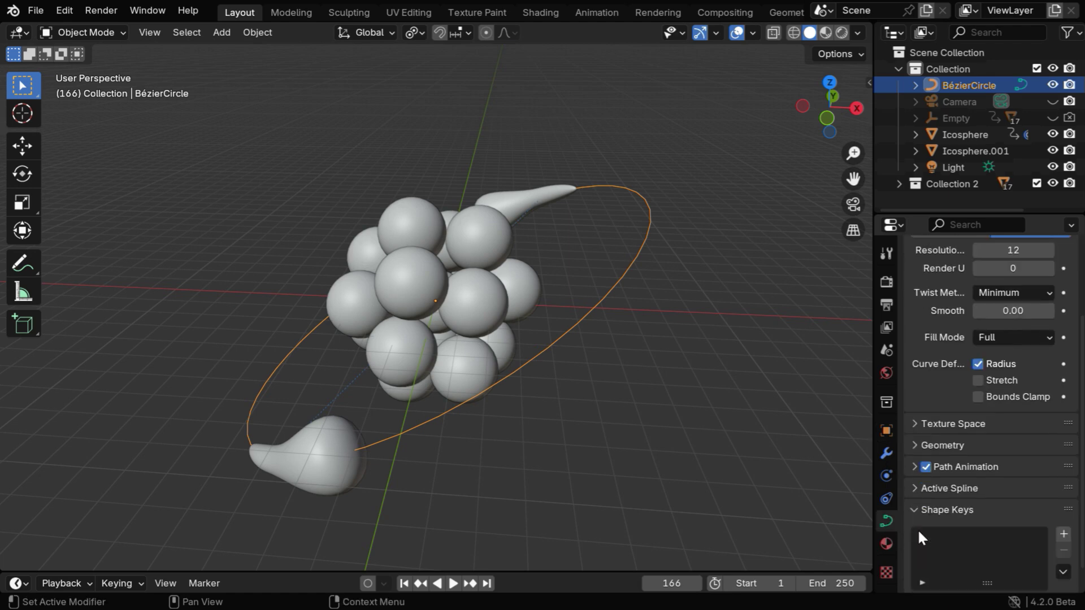
pyautogui.click(912, 466)
pyautogui.scroll(-2, 974, 494)
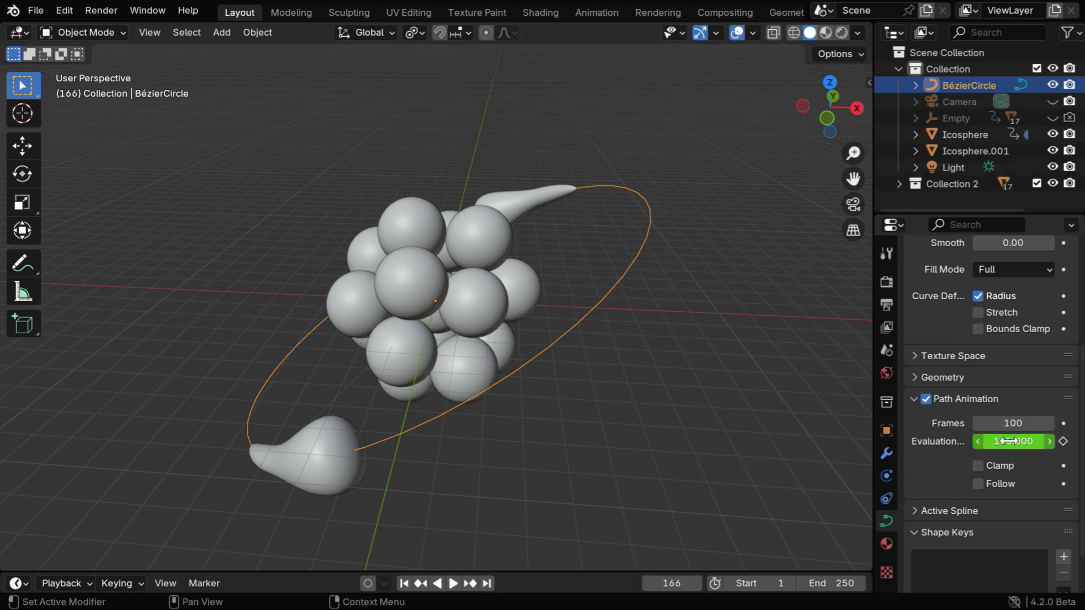
pyautogui.click(1012, 424)
pyautogui.write('50')
pyautogui.press('Return')
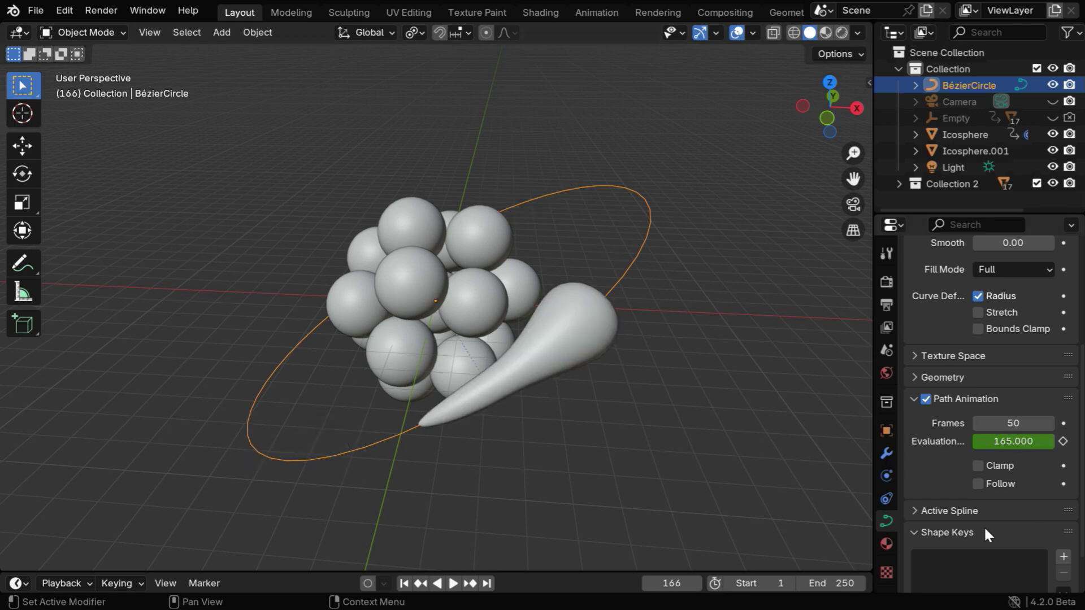
# Rewind to frame 1 and play the faster orbit animation.
pyautogui.click(404, 583)
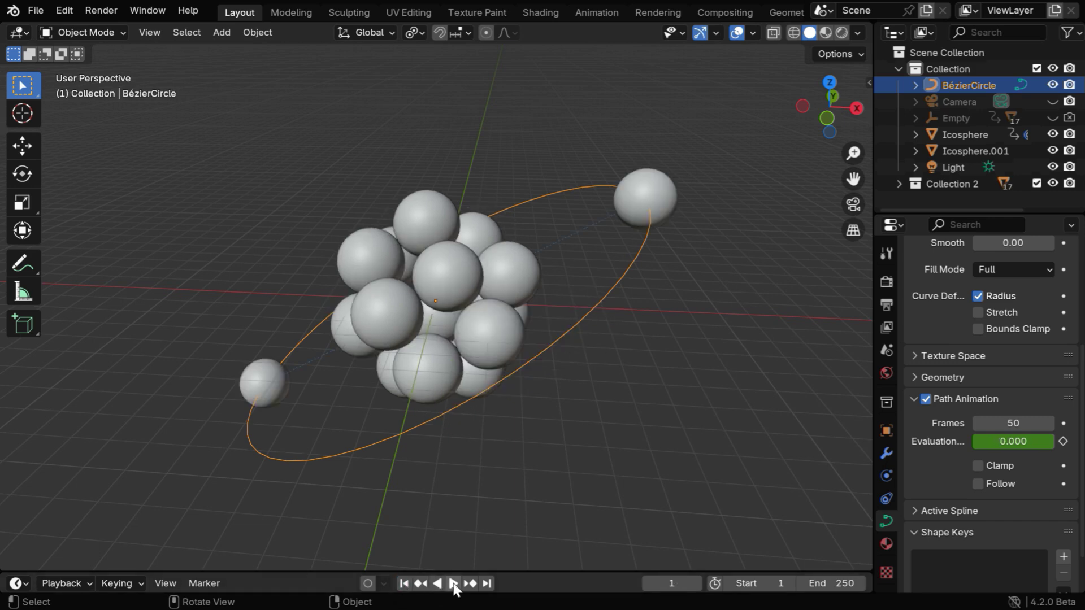
pyautogui.click(452, 583)
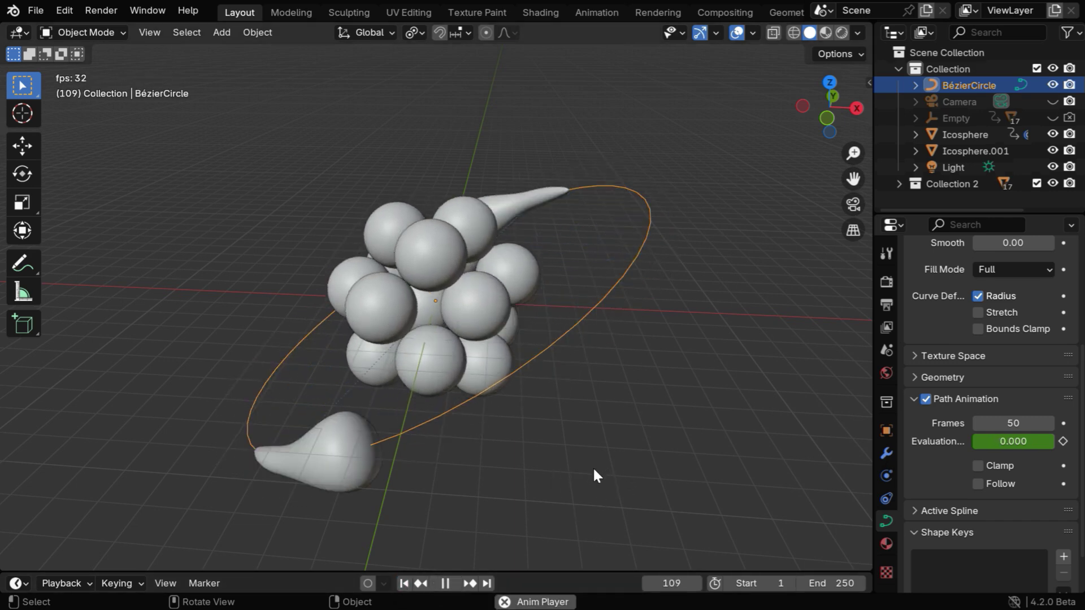
pyautogui.click(445, 583)
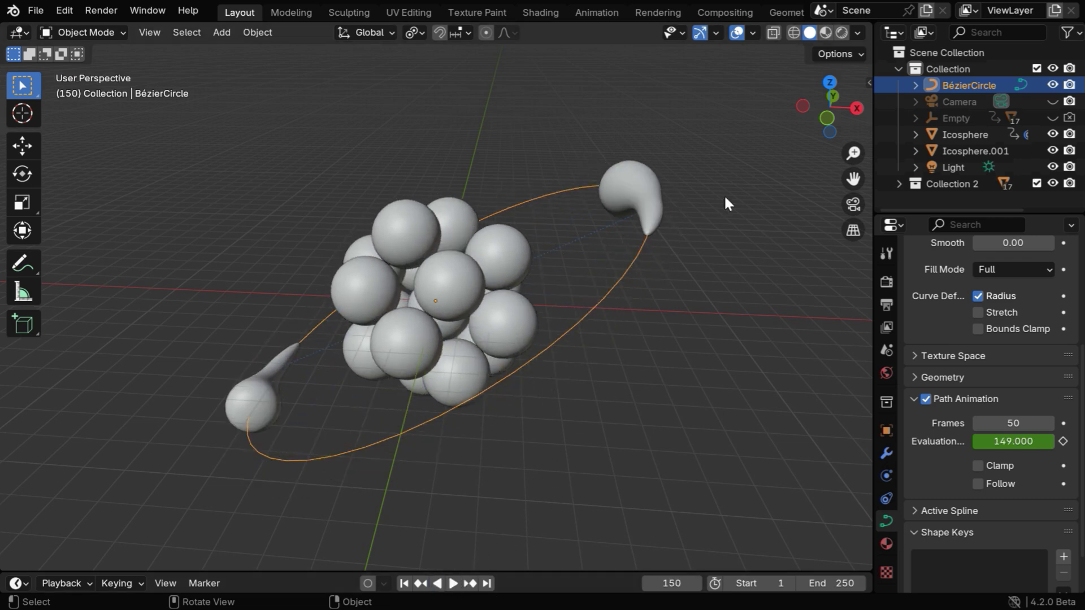
# Switch to Material Preview and give one electron a new dark blue material.
pyautogui.click(841, 33)
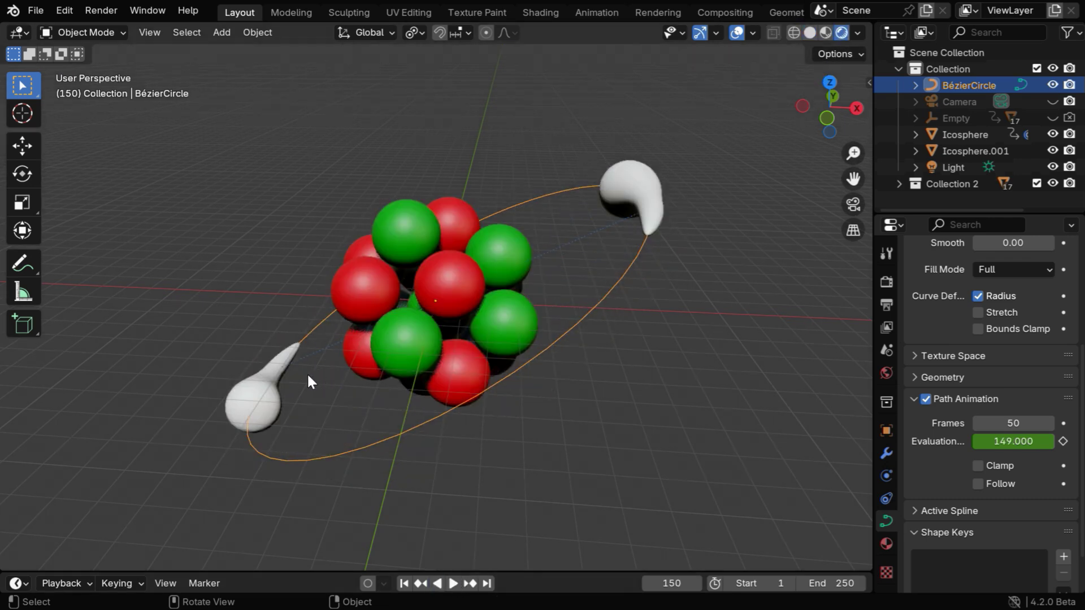
pyautogui.click(269, 389)
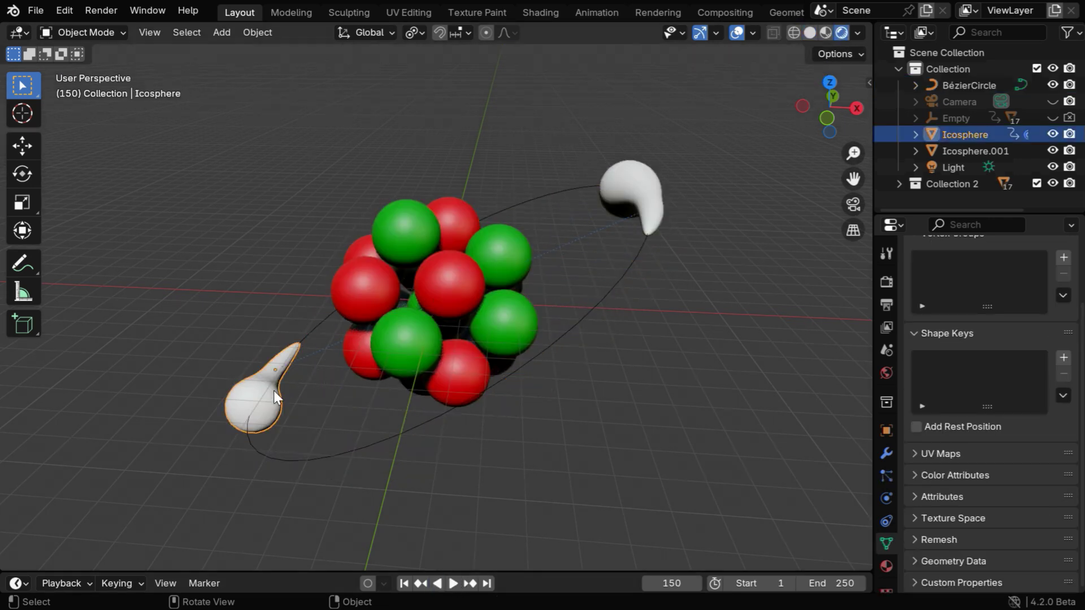
pyautogui.click(886, 566)
pyautogui.click(994, 349)
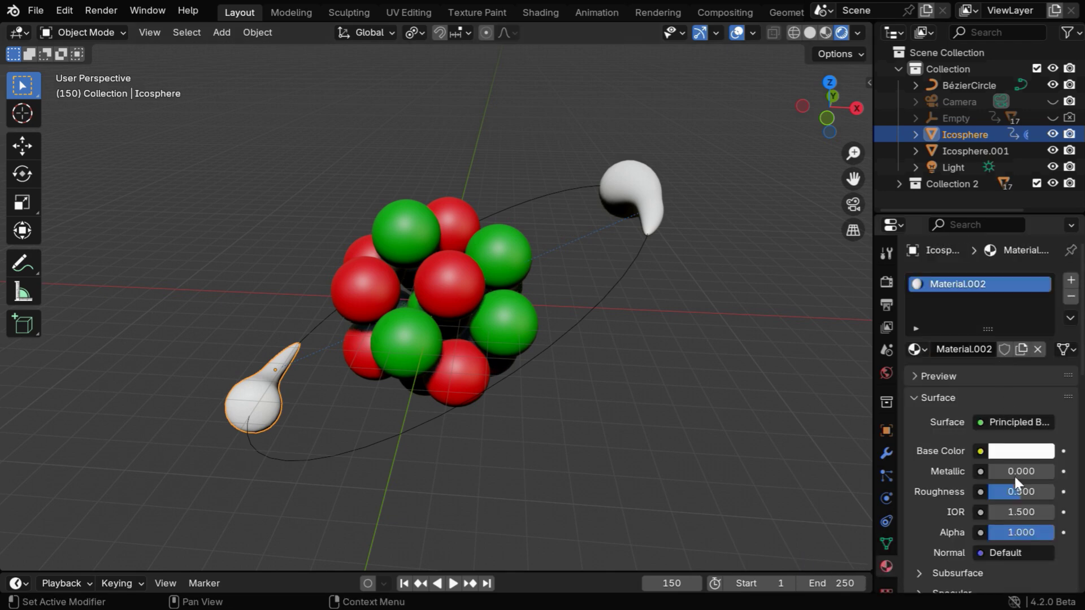
pyautogui.click(1023, 451)
pyautogui.click(969, 188)
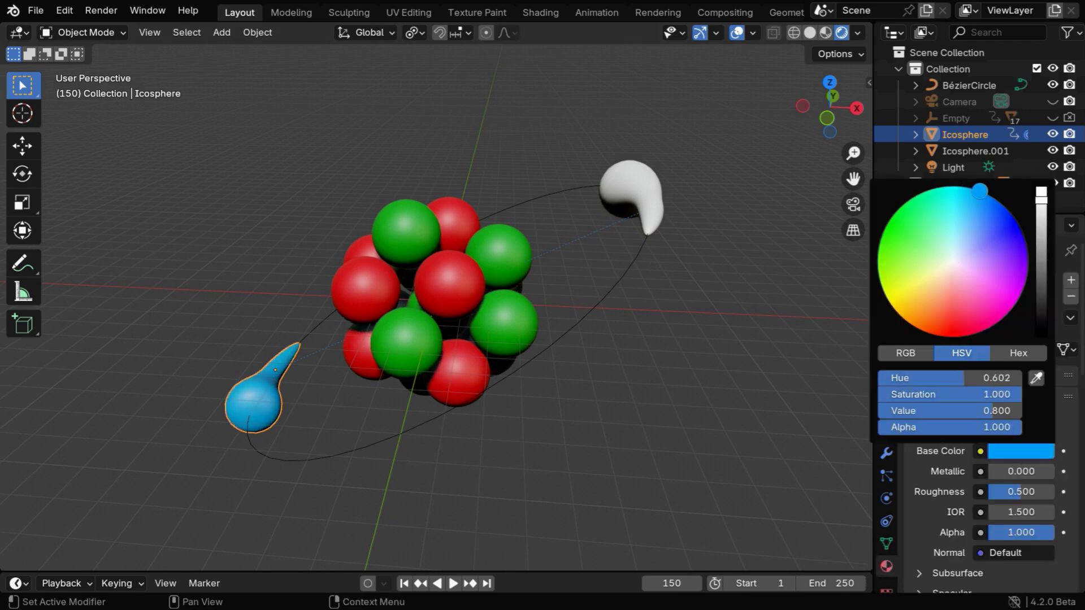
pyautogui.moveTo(974, 411); pyautogui.dragTo(974, 408)
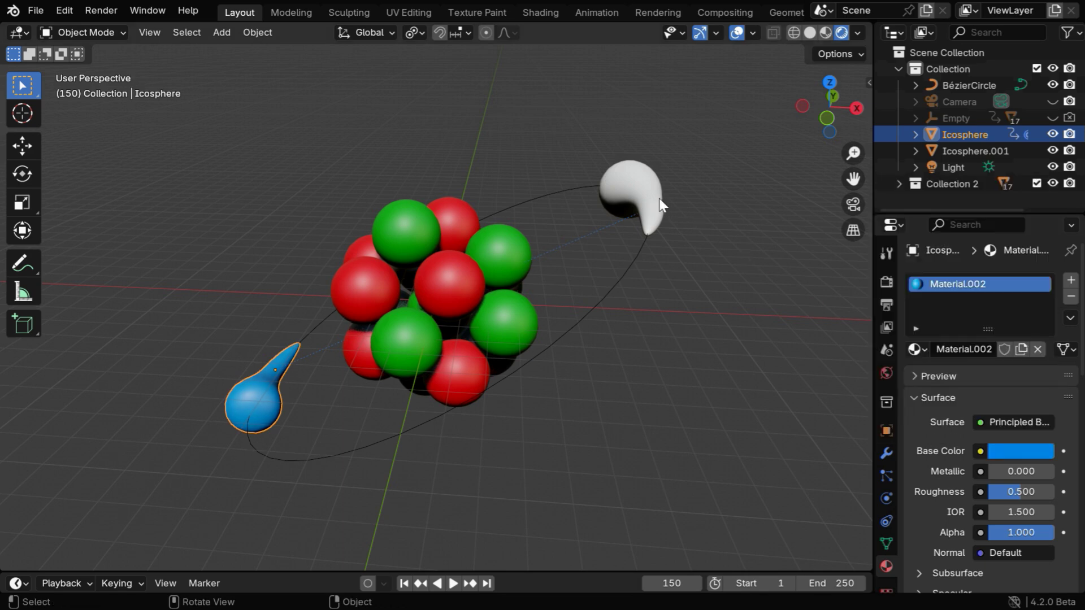
# Assign Material.002 to the other, white electron.
pyautogui.click(632, 190)
pyautogui.click(917, 349)
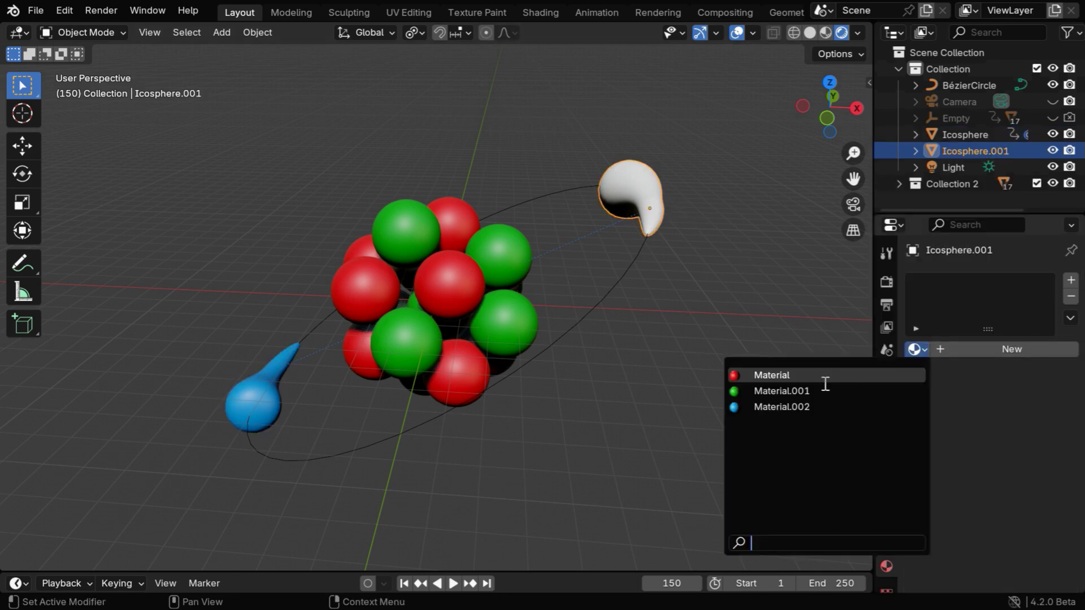
pyautogui.click(797, 406)
# Select the BézierCircle orbit path in the viewport.
pyautogui.click(536, 357)
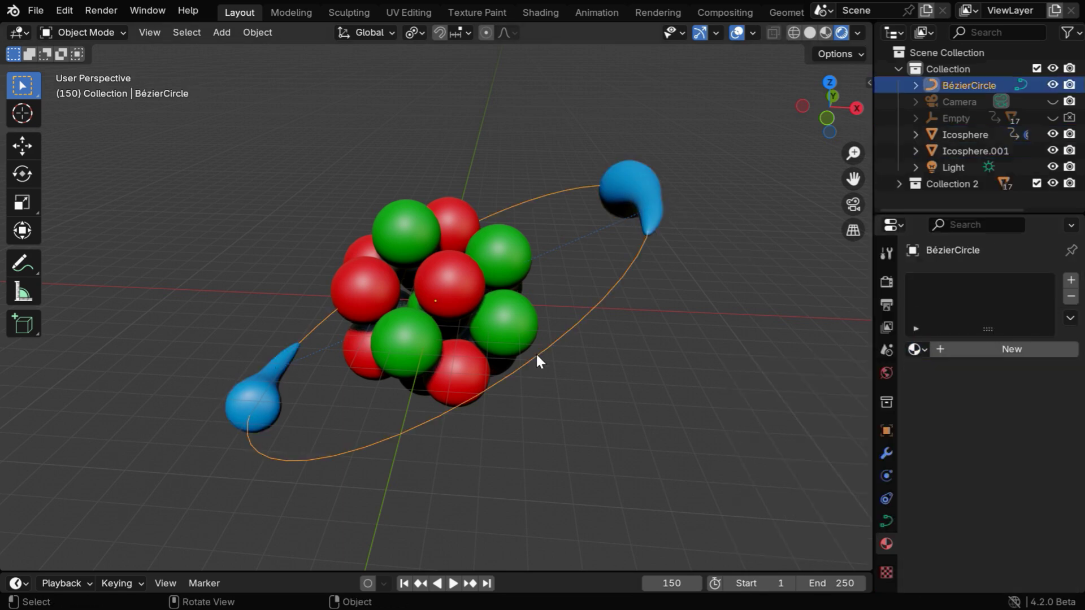